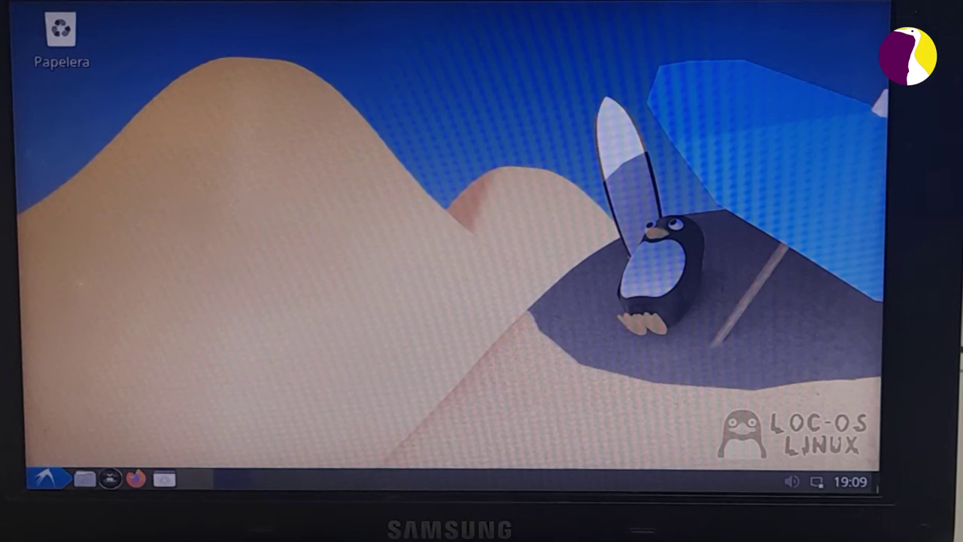
# Open the network settings and turn on the wireless (WiFi) connection.
pyautogui.click(817, 483)
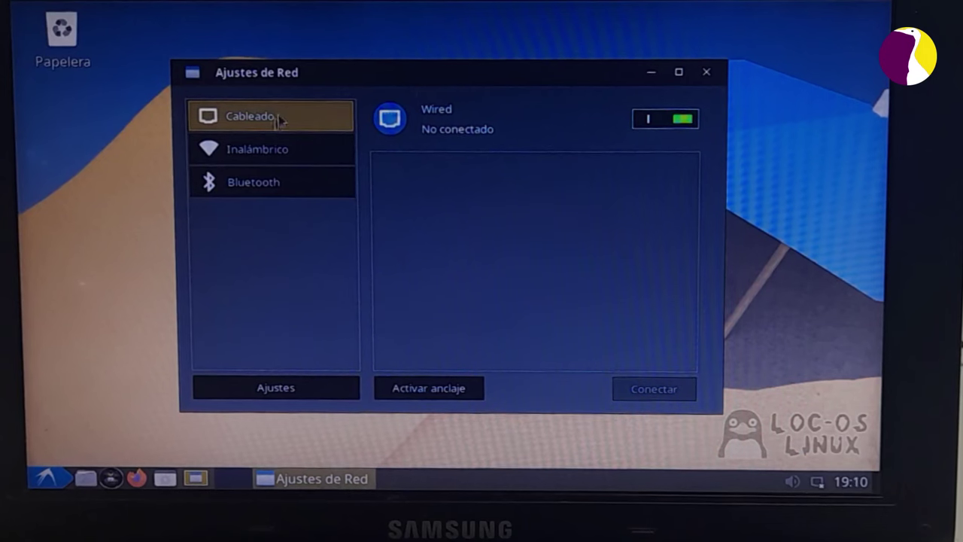
pyautogui.click(294, 141)
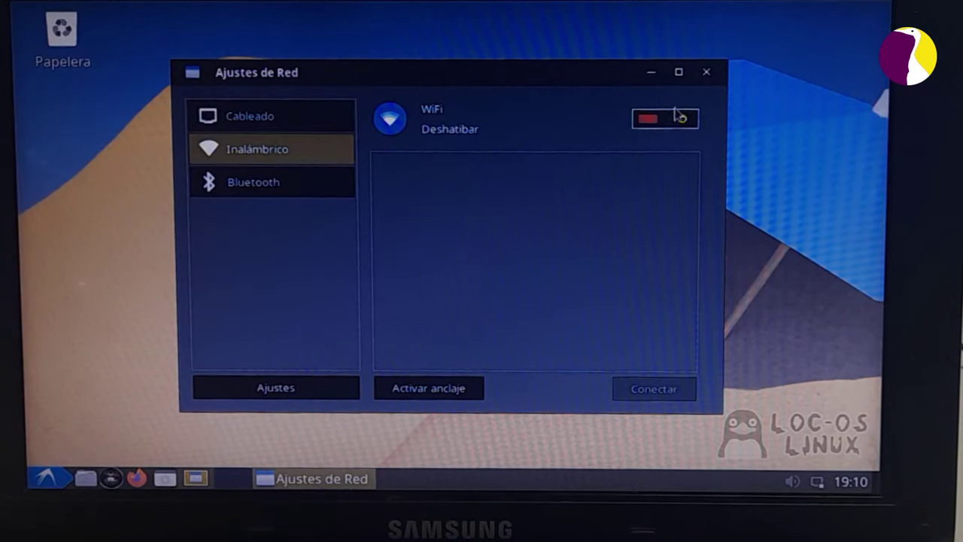
pyautogui.click(686, 128)
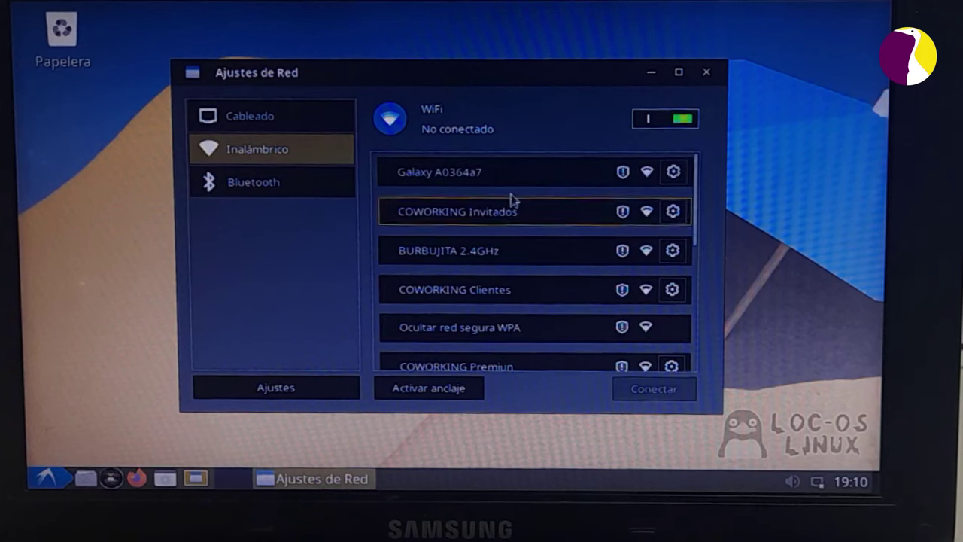
# Connect to the COWORKING Clientes WiFi network by entering its passphrase, and close the network settings.
pyautogui.click(548, 290)
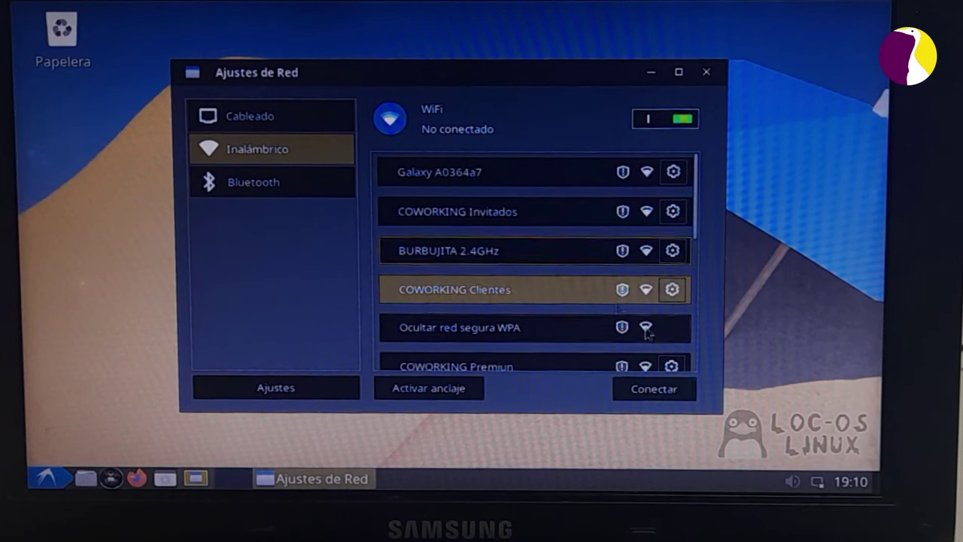
pyautogui.click(653, 389)
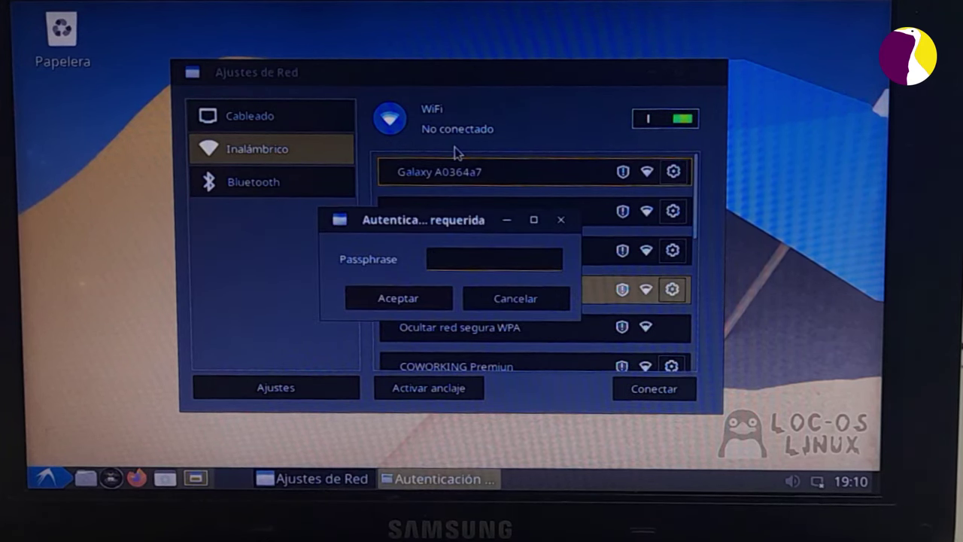
pyautogui.write('••')
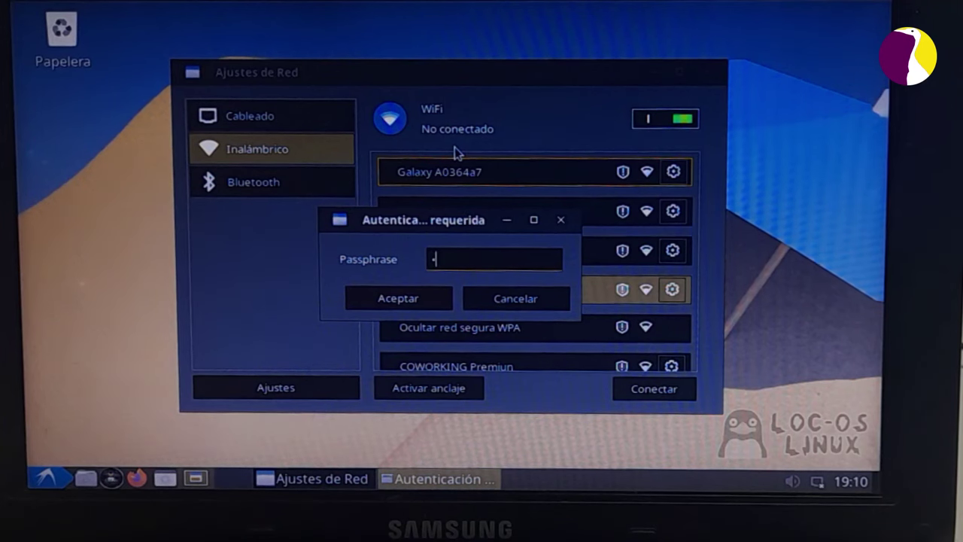
pyautogui.write('••••')
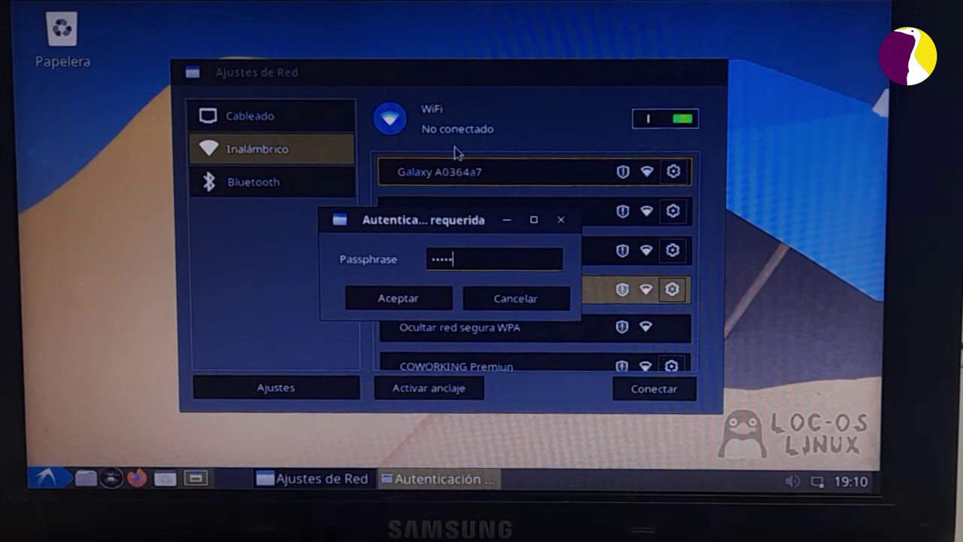
pyautogui.write('•••')
pyautogui.click(384, 296)
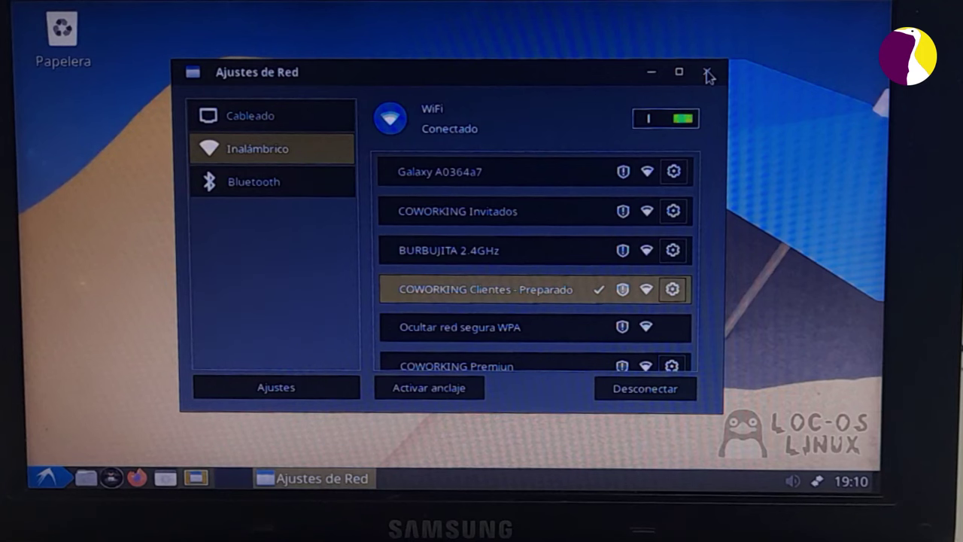
pyautogui.click(708, 73)
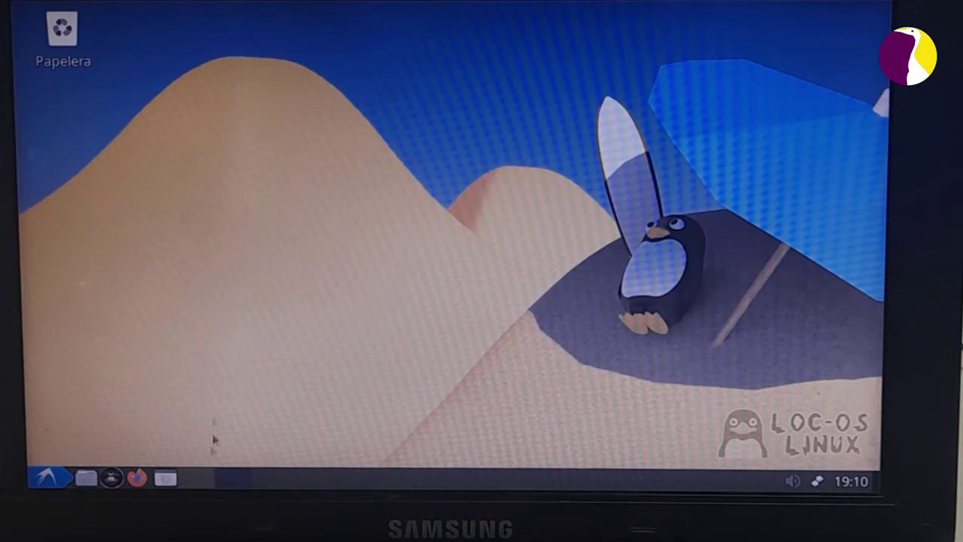
# Open LXTerminal and check memory use and running processes with htop, and quit htop.
pyautogui.click(47, 477)
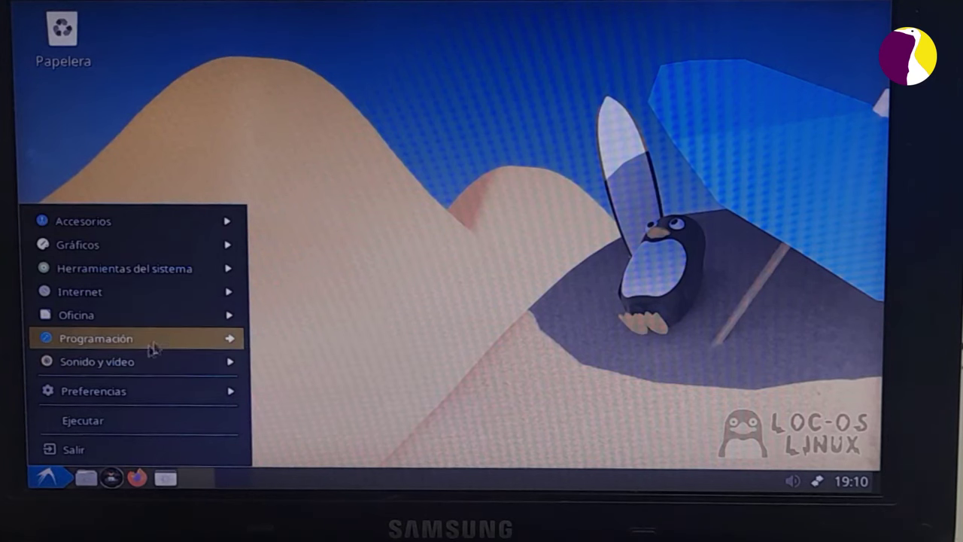
pyautogui.moveTo(162, 341)
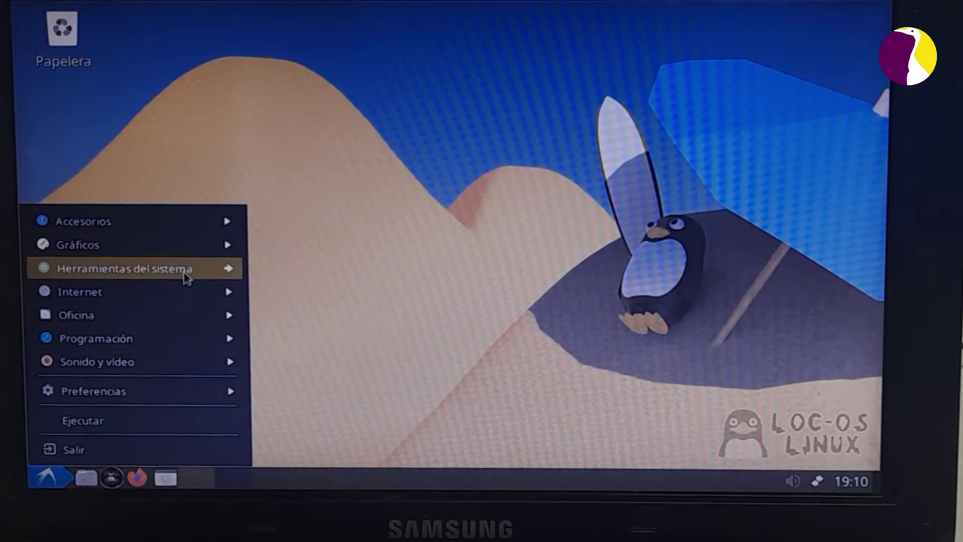
pyautogui.moveTo(219, 274)
pyautogui.click(371, 408)
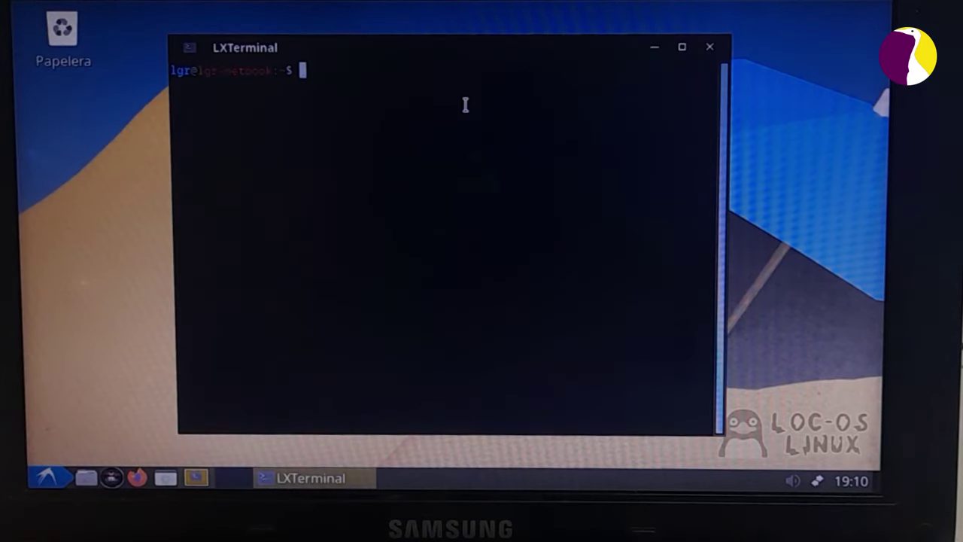
pyautogui.write('htop')
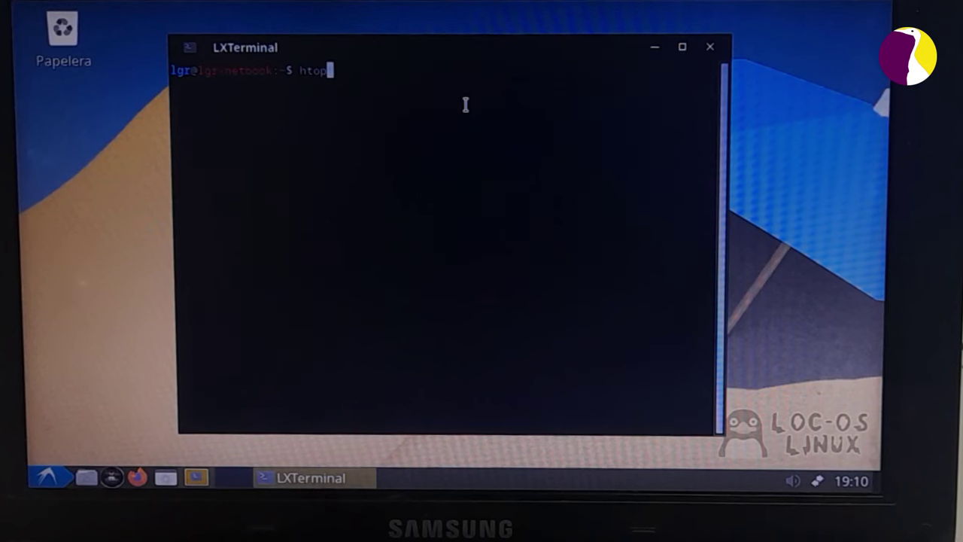
pyautogui.press('Return')
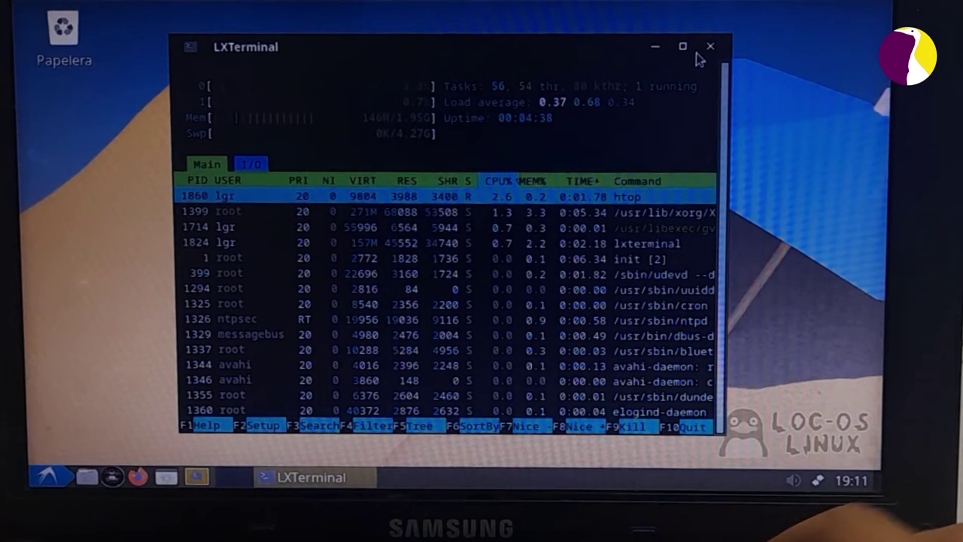
pyautogui.press('q')
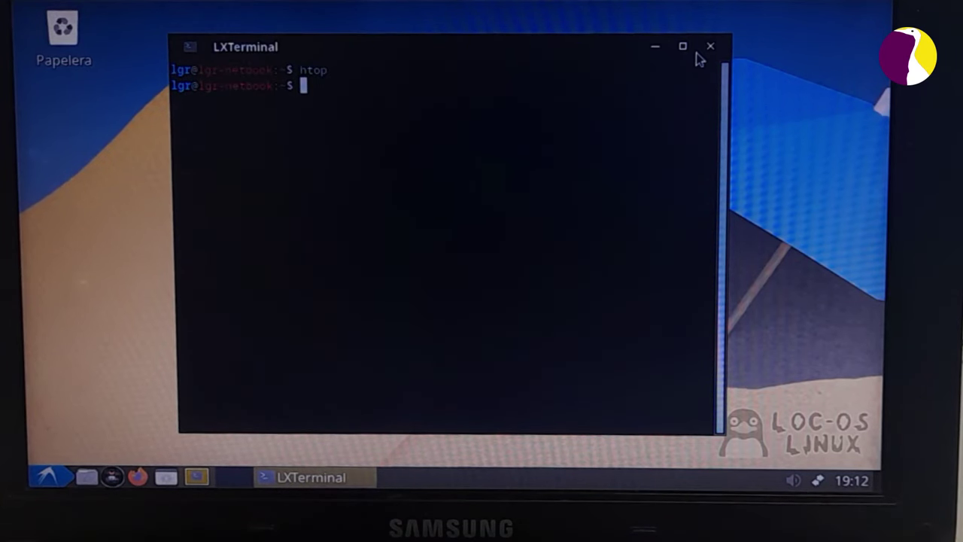
# Display the system information with neofetch and highlight the processor model in the CPU line.
pyautogui.write('neofetch')
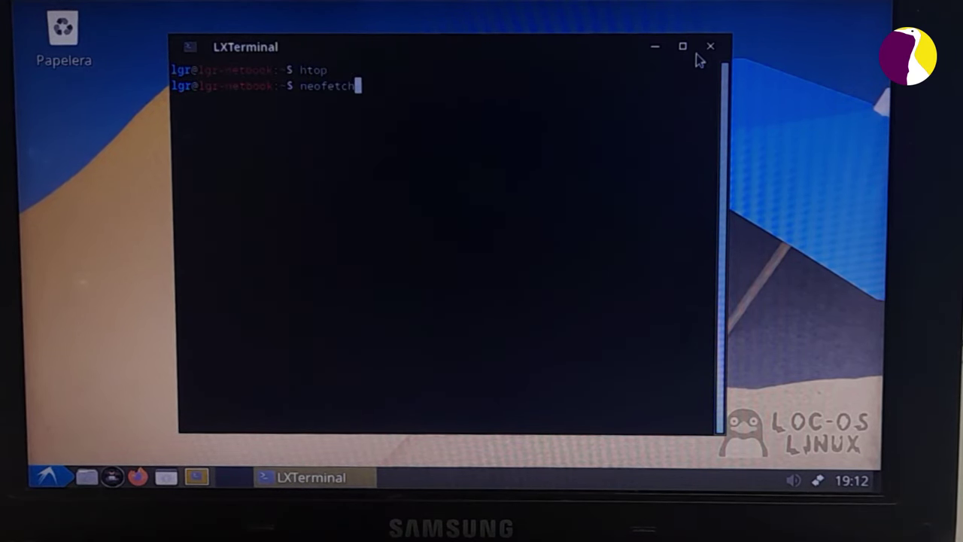
pyautogui.press('Return')
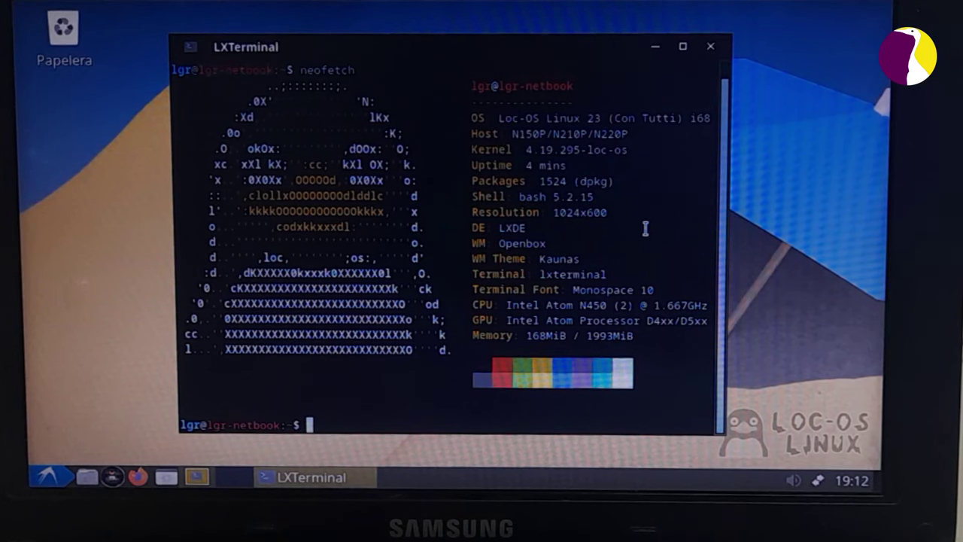
pyautogui.scroll(1, 643, 232)
pyautogui.scroll(-1, 643, 232)
pyautogui.moveTo(545, 304); pyautogui.dragTo(639, 306)
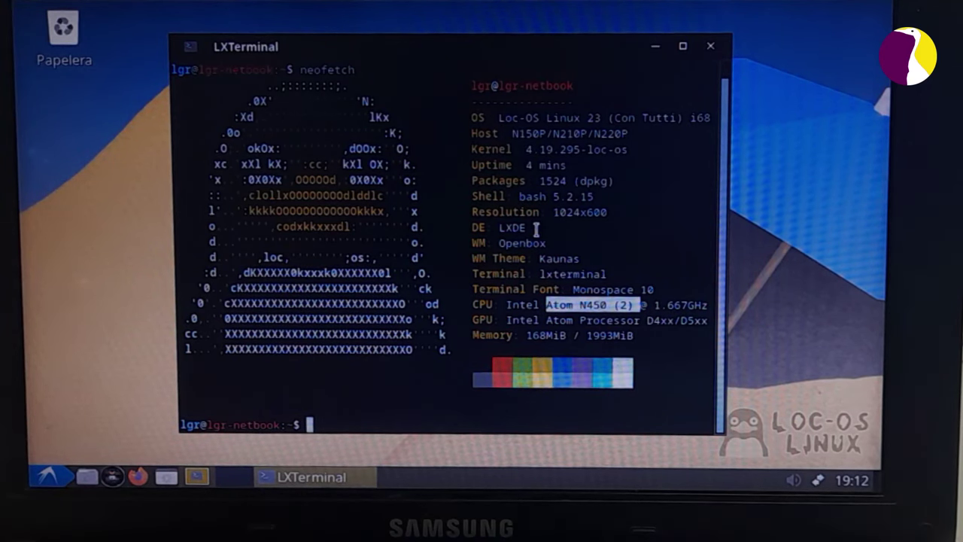
# Clear the terminal and refresh the package lists with "sudo apt update", authenticating with the account password.
pyautogui.write('clear')
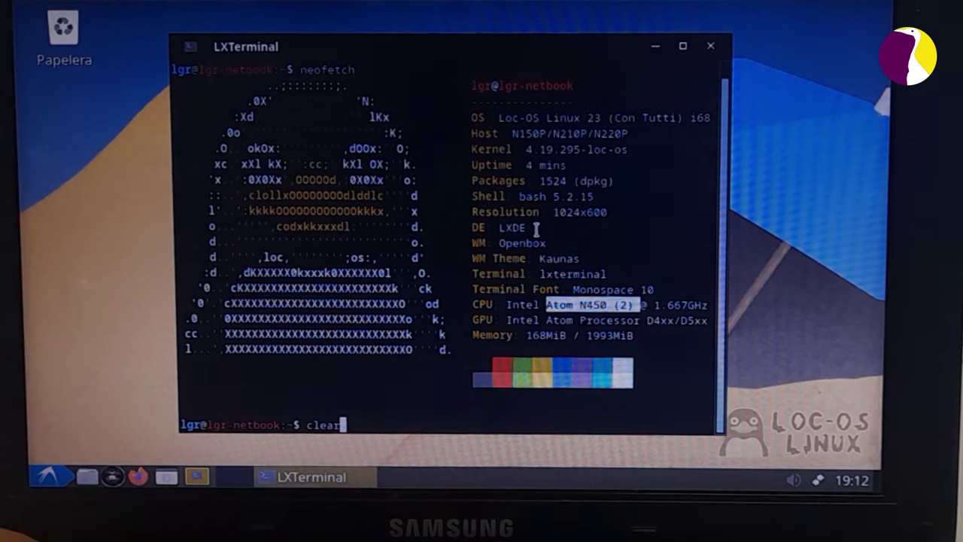
pyautogui.press('Return')
pyautogui.write('sudo')
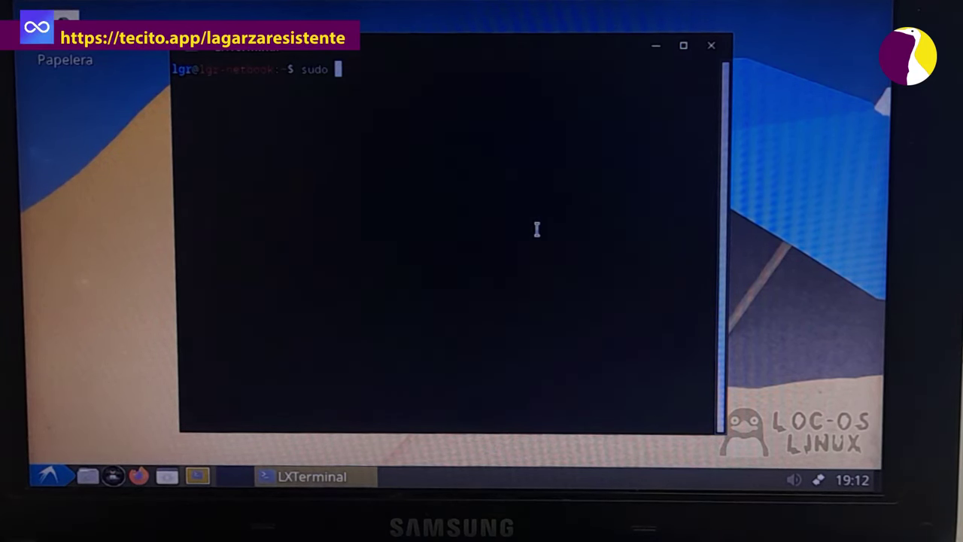
pyautogui.write('apt')
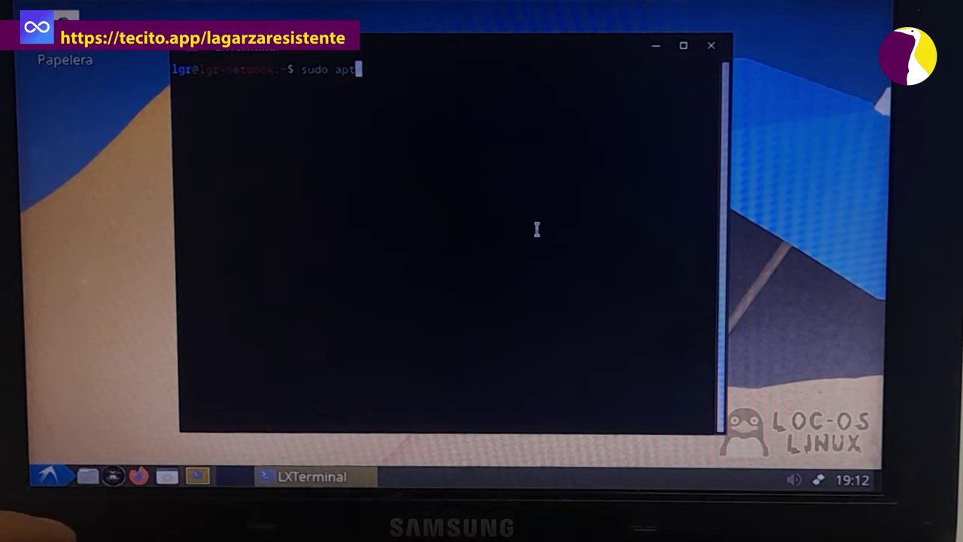
pyautogui.write(' update')
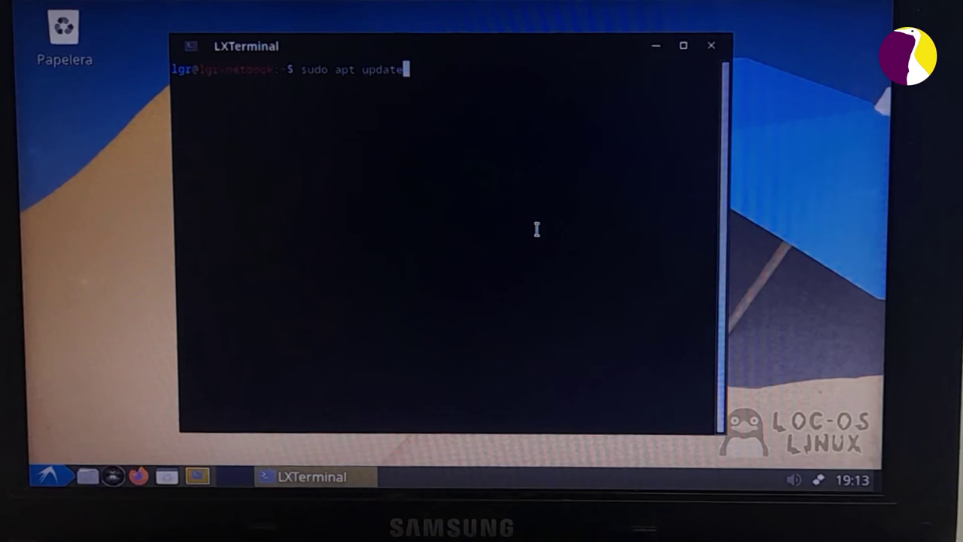
pyautogui.press('Return')
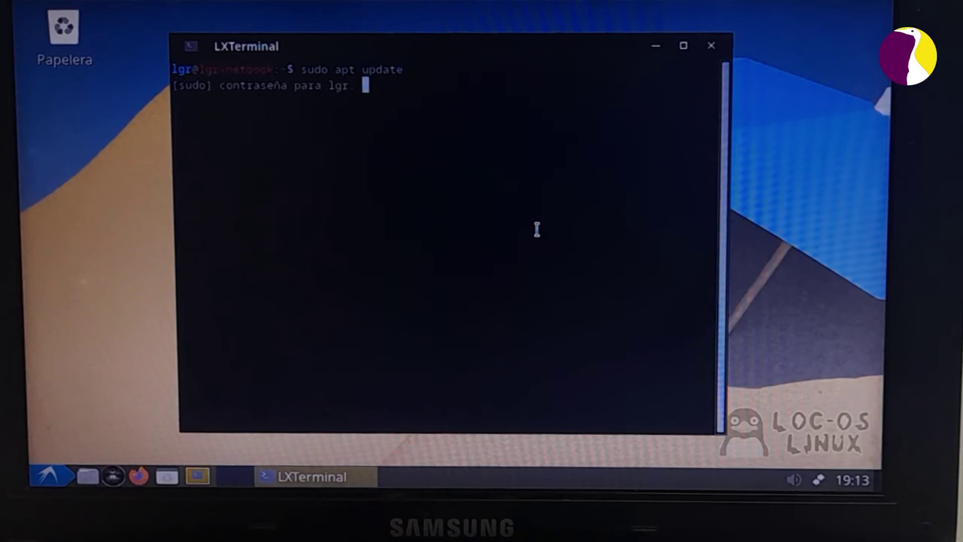
pyautogui.press('Return')
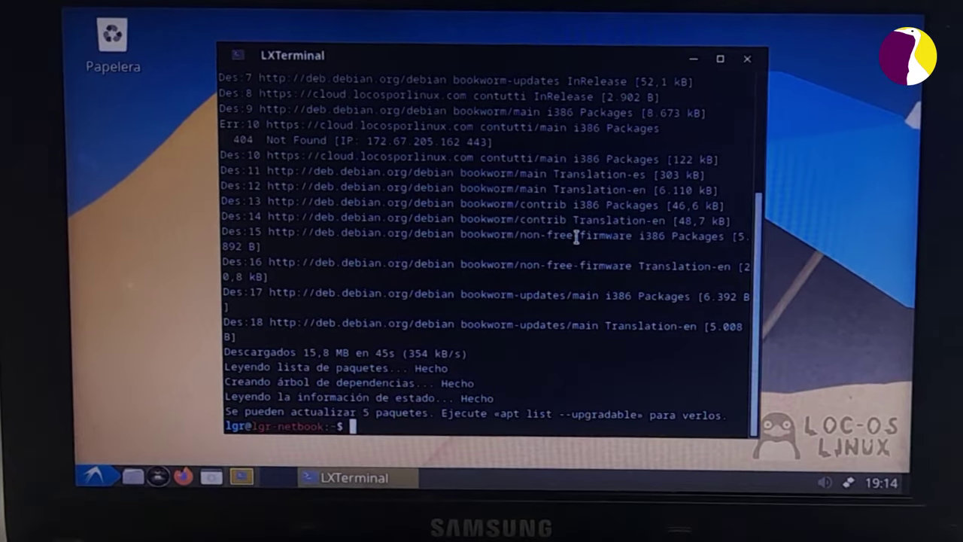
# Run "sudo apt upgrade" and accept the installation of the package updates with "s".
pyautogui.press('Up')
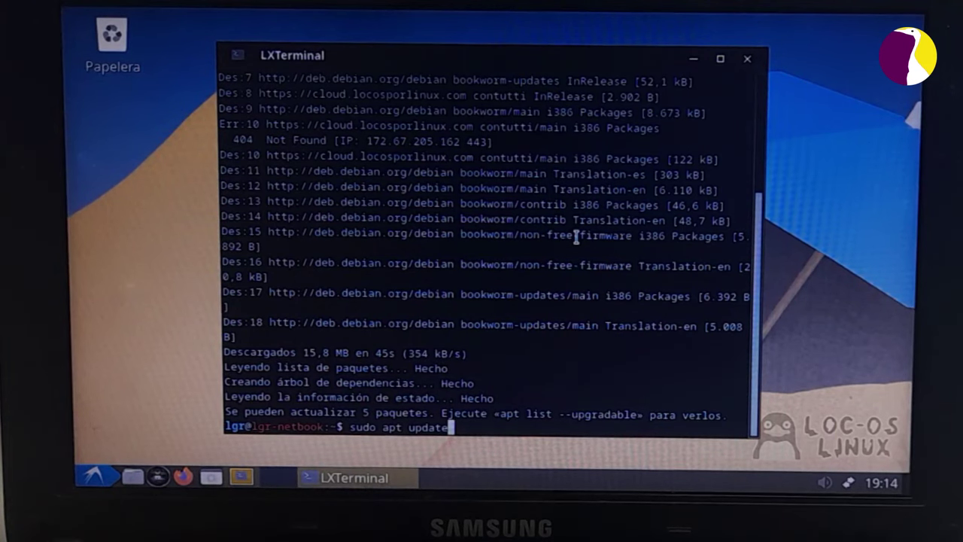
pyautogui.press('BackSpace')
pyautogui.press('BackSpace')
pyautogui.press('BackSpace')
pyautogui.press('BackSpace')
pyautogui.write('grade')
pyautogui.press('Return')
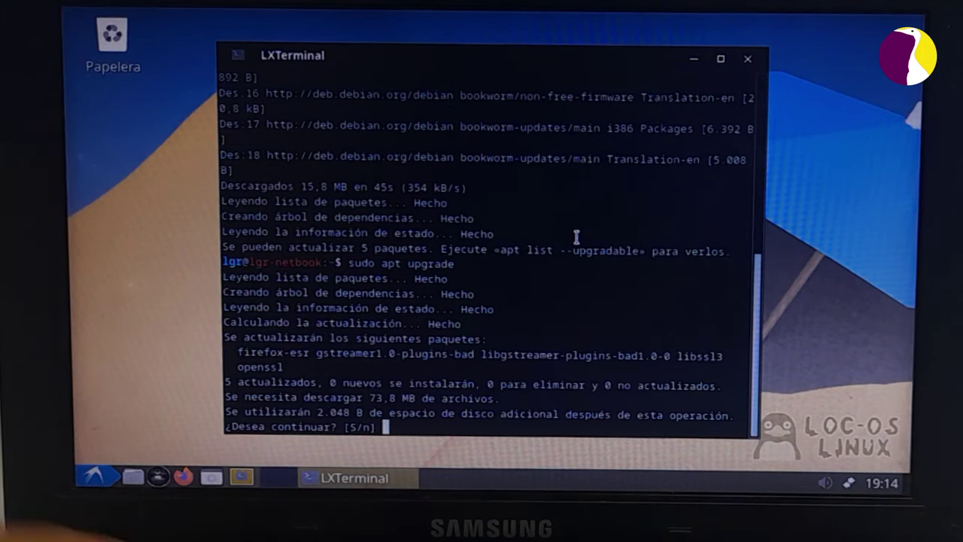
pyautogui.write('s')
pyautogui.press('Return')
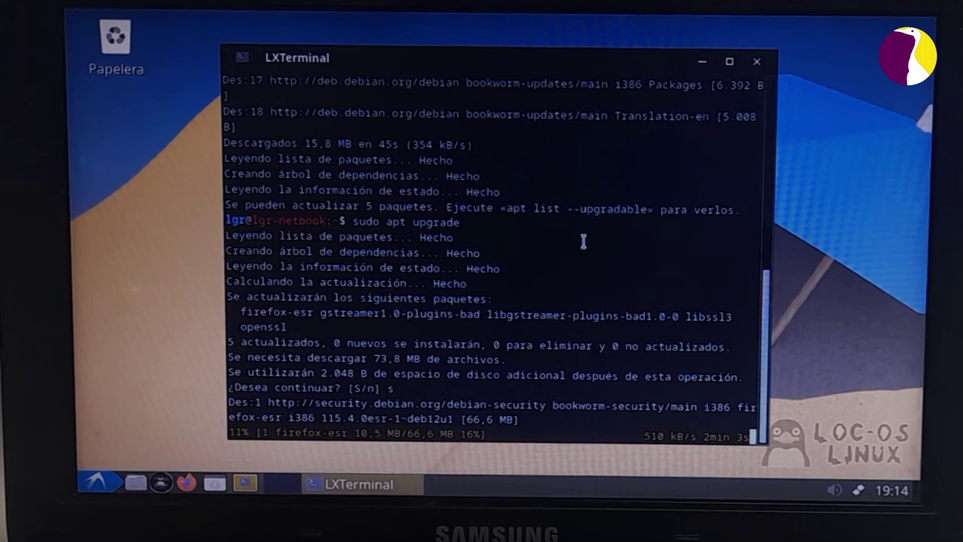
# Minimize the terminal, open the PCManFM file manager, and view its name and version information.
pyautogui.click(703, 63)
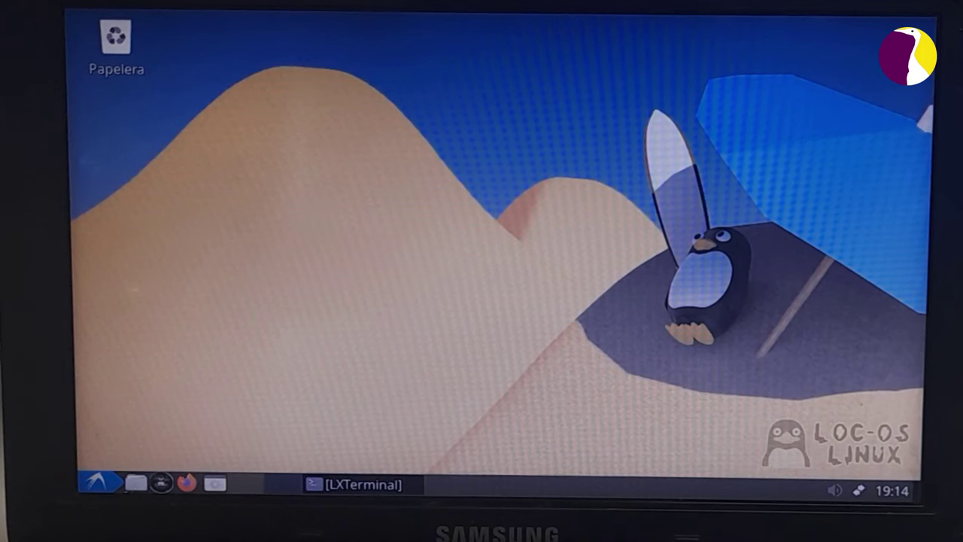
pyautogui.click(137, 483)
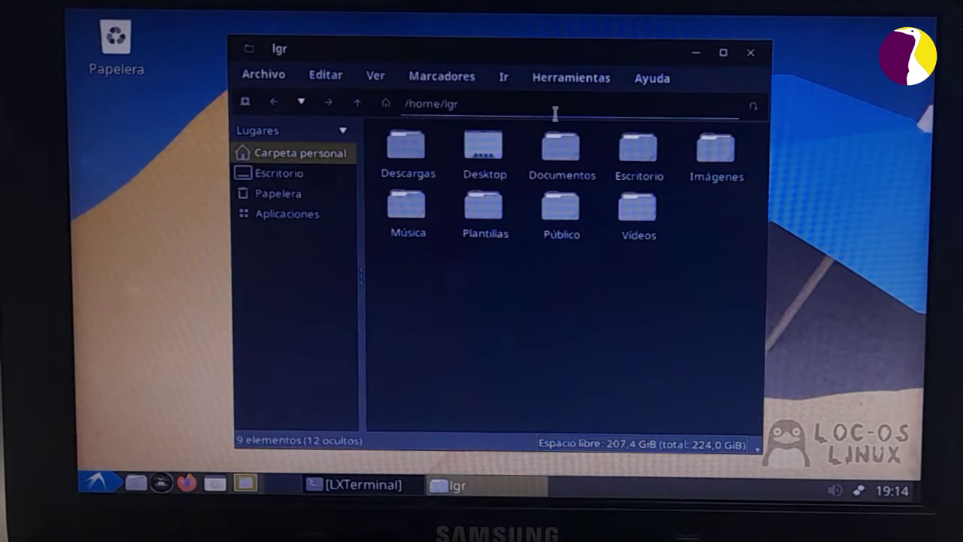
pyautogui.click(661, 80)
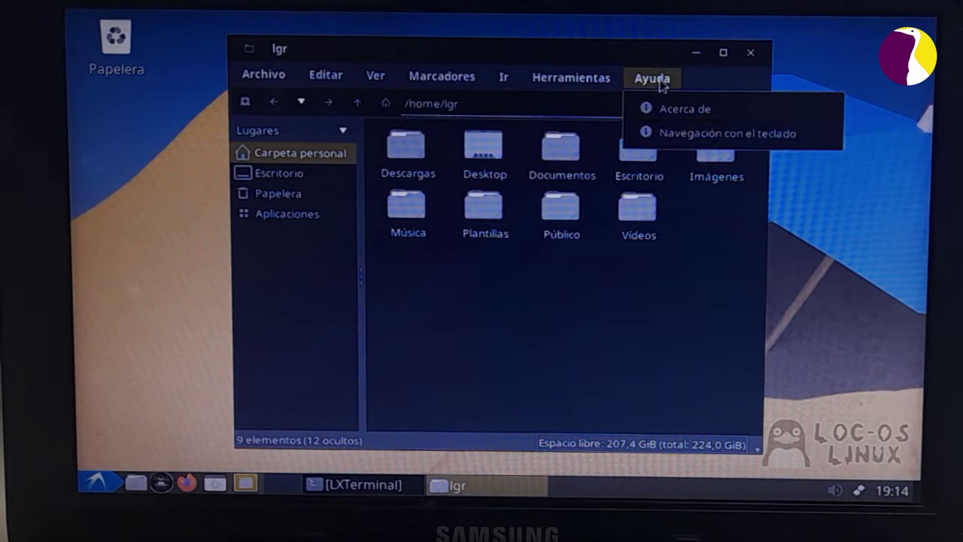
pyautogui.click(685, 113)
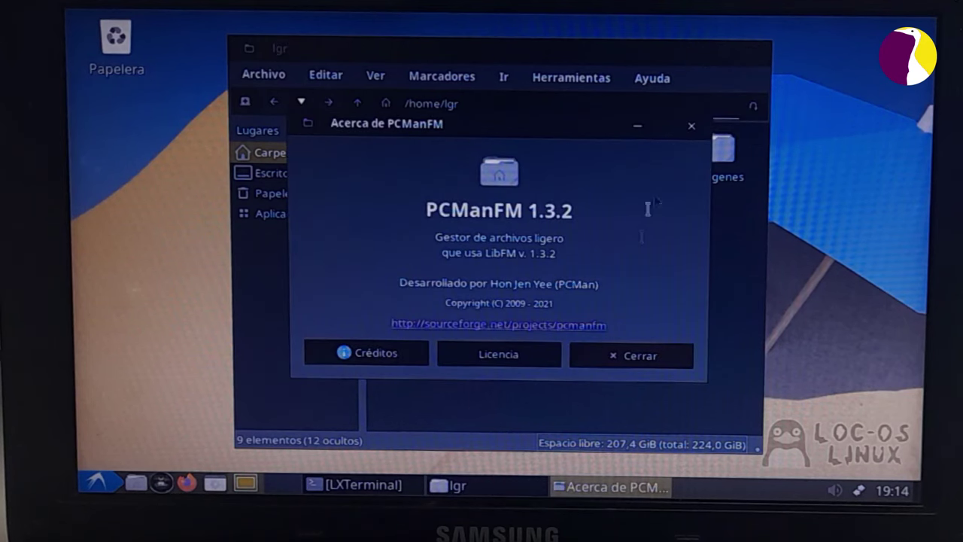
pyautogui.click(602, 357)
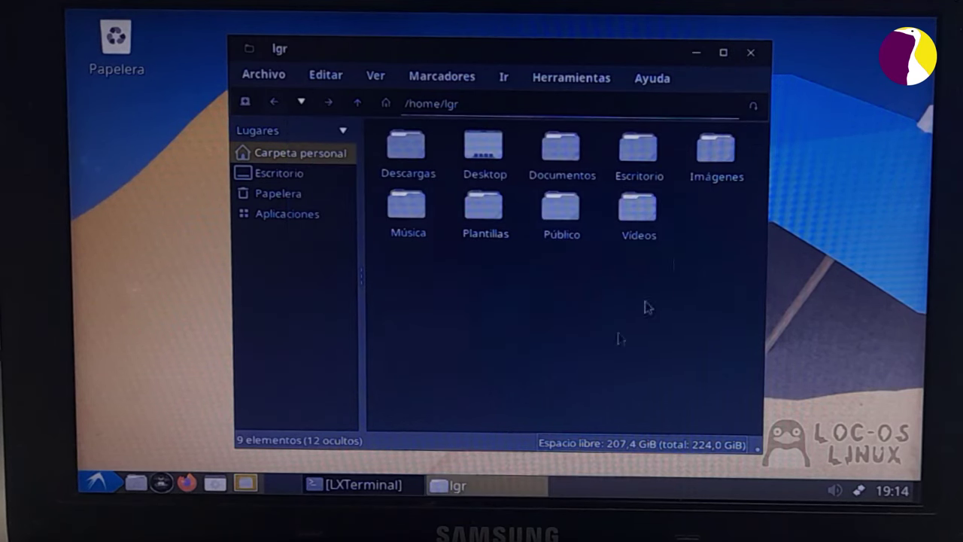
# Test maximizing, restoring and minimizing the file manager window, and close it.
pyautogui.click(723, 51)
pyautogui.click(888, 30)
pyautogui.click(698, 54)
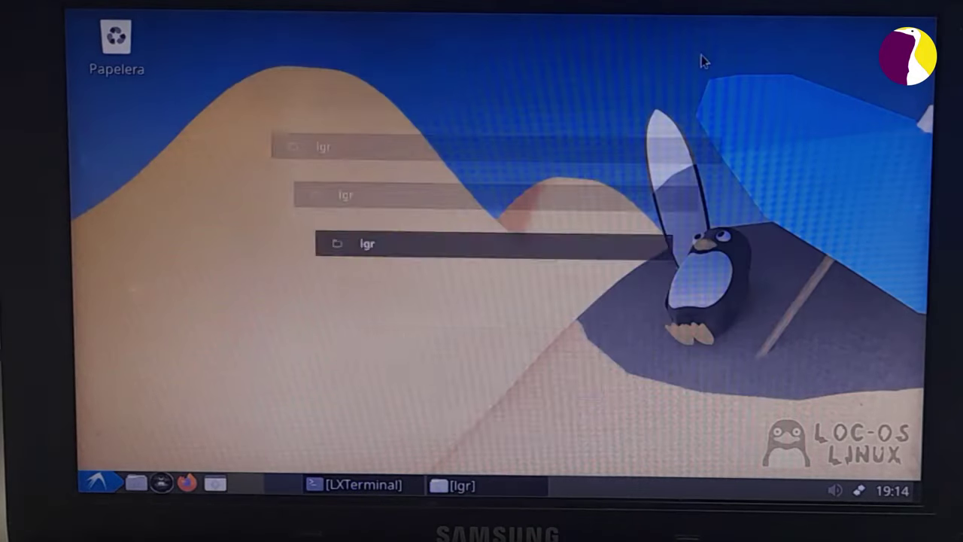
pyautogui.click(500, 488)
pyautogui.click(501, 489)
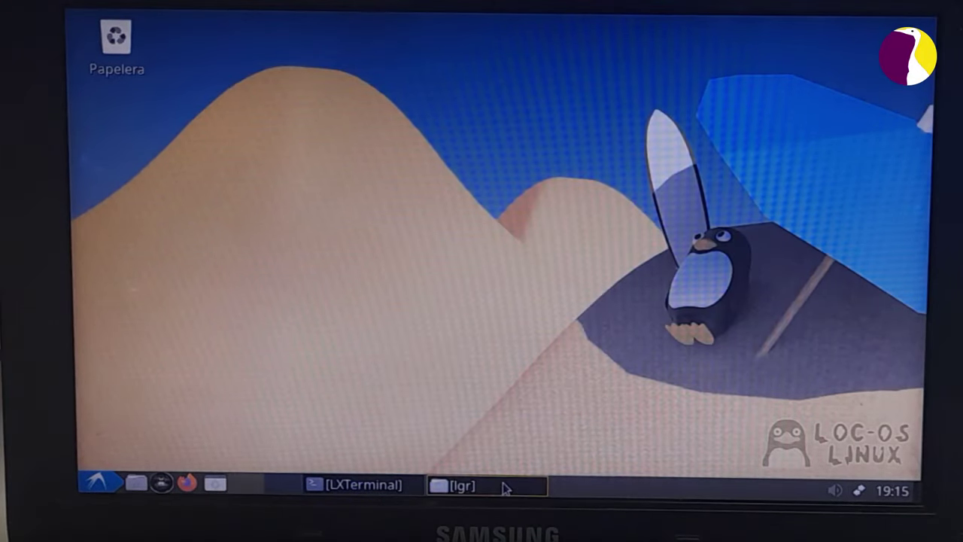
pyautogui.click(501, 489)
pyautogui.click(750, 54)
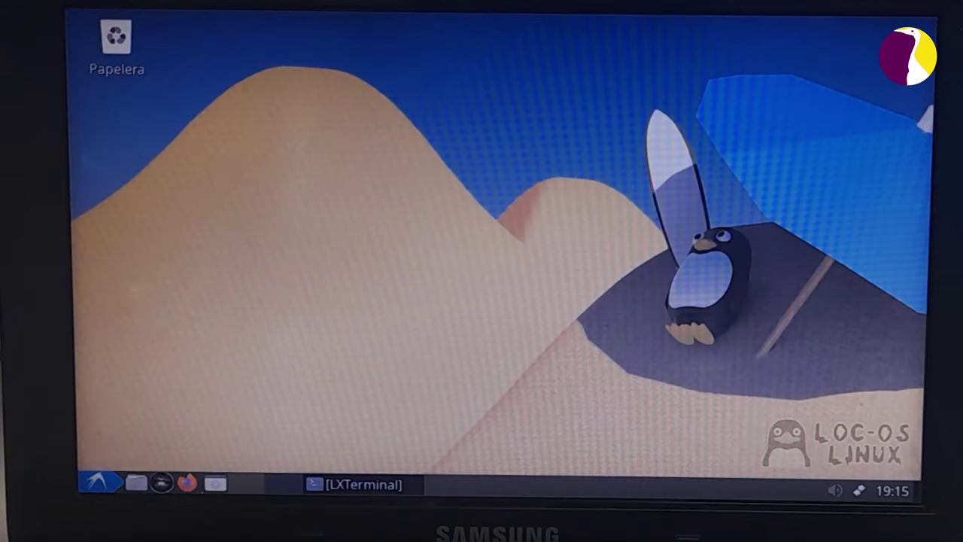
# Open the file manager once more to view the home folder, and close it.
pyautogui.click(136, 485)
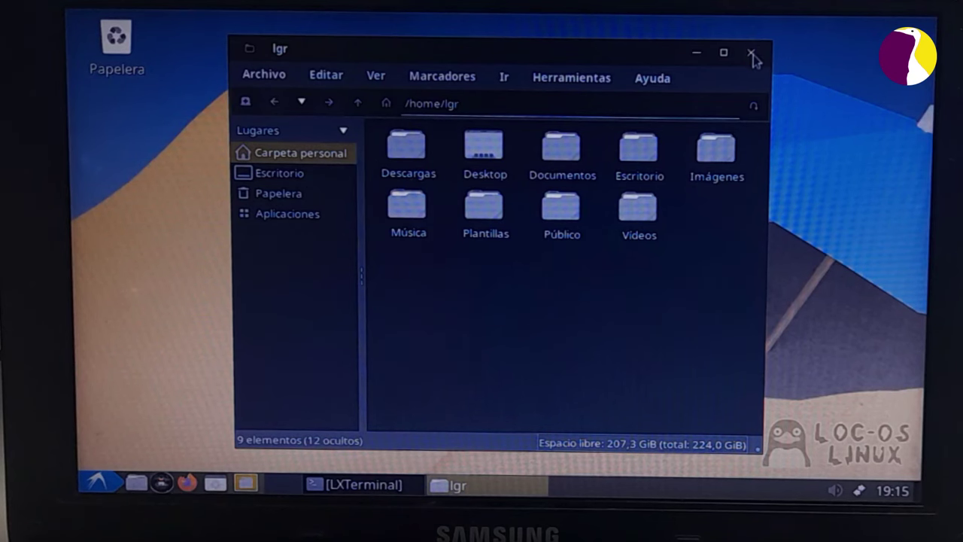
pyautogui.click(752, 57)
# Look over the categories of the applications menu, close it, and restore the minimized LXTerminal window.
pyautogui.click(117, 486)
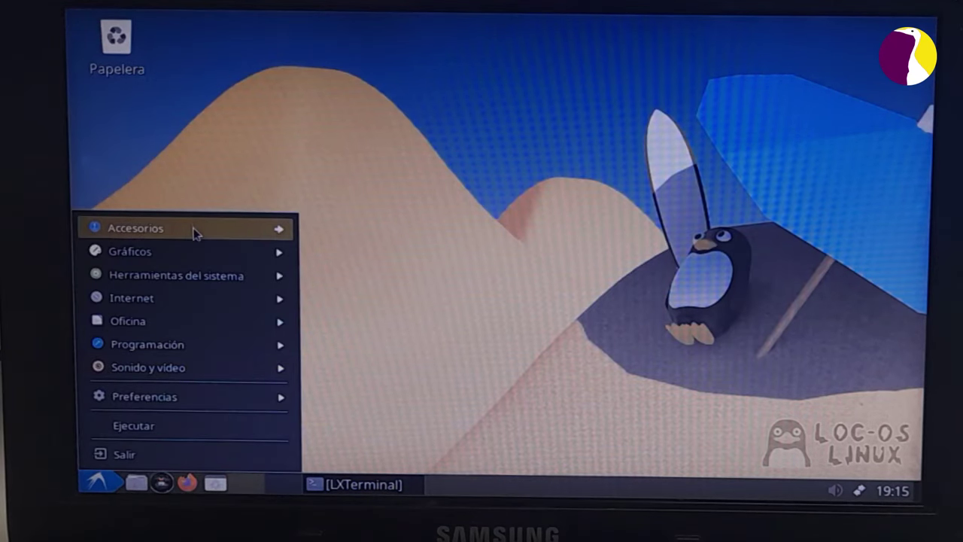
pyautogui.moveTo(194, 232)
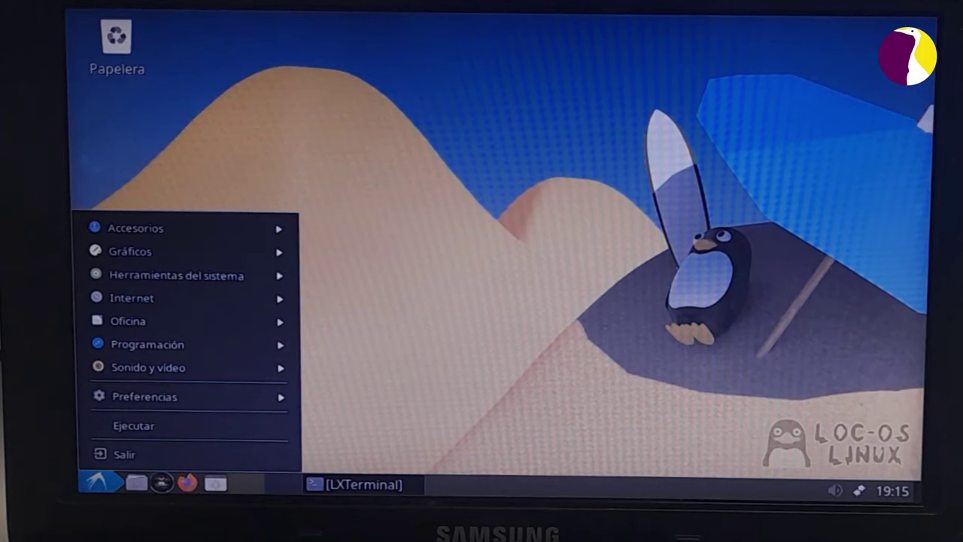
pyautogui.click(89, 484)
pyautogui.click(88, 484)
pyautogui.click(89, 484)
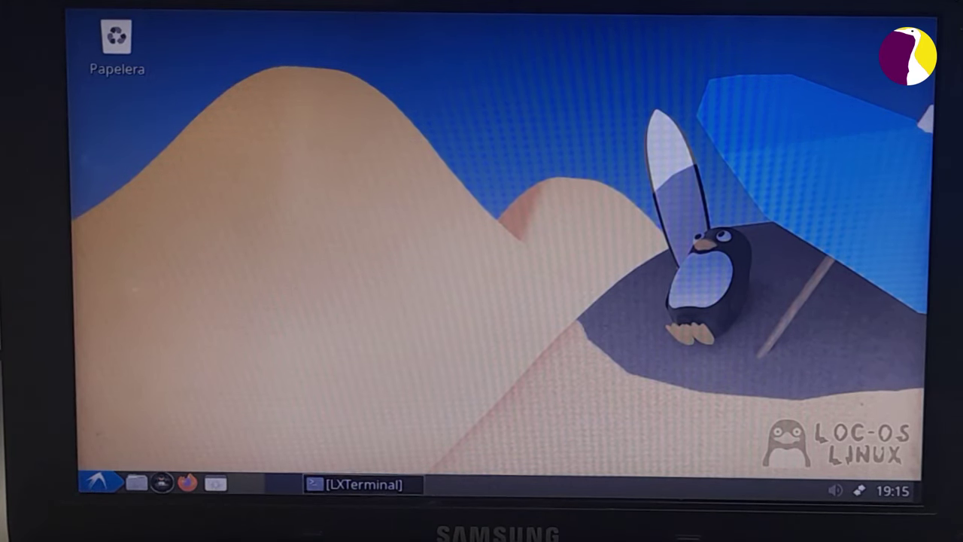
pyautogui.click(388, 486)
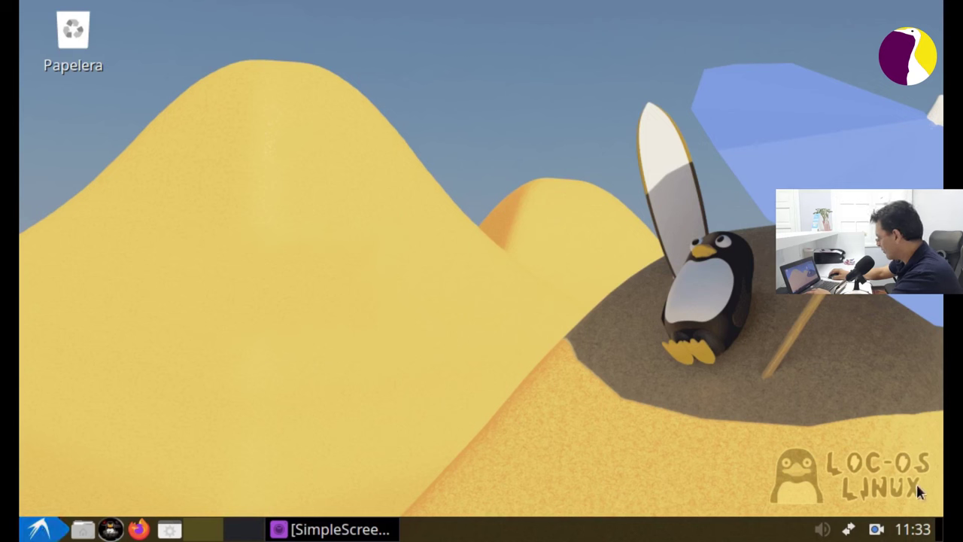
# View the clock's calendar, the volume control and the applications menu in turn, closing each one.
pyautogui.click(914, 530)
pyautogui.click(915, 531)
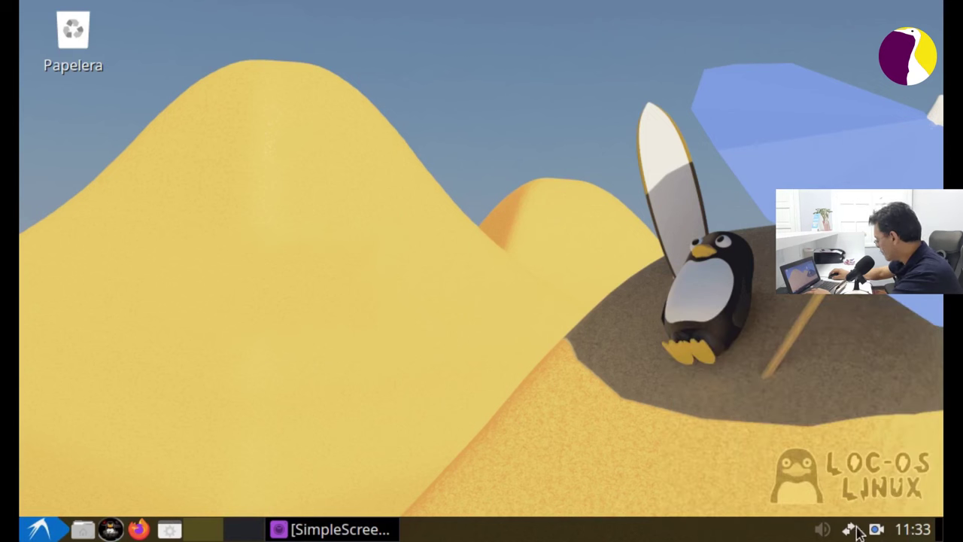
pyautogui.click(825, 531)
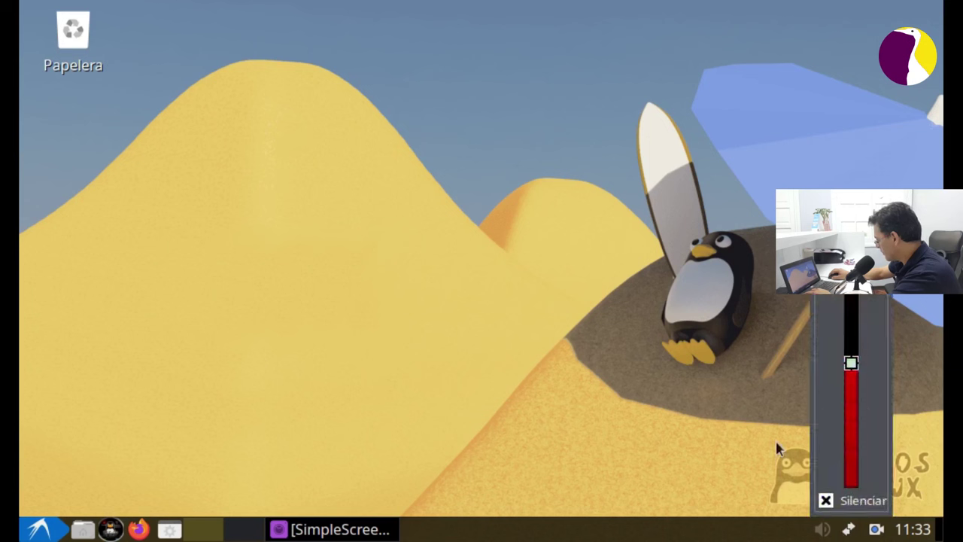
pyautogui.click(826, 528)
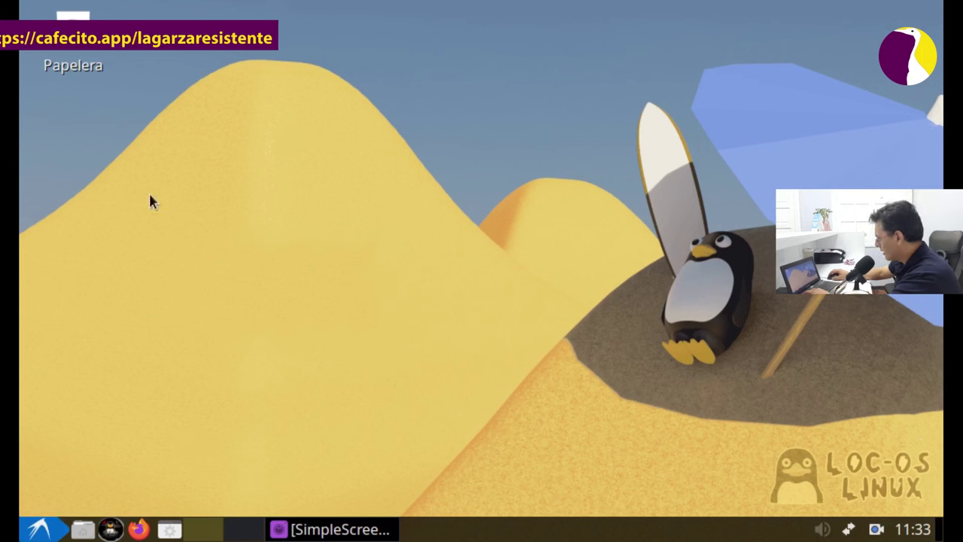
pyautogui.click(45, 530)
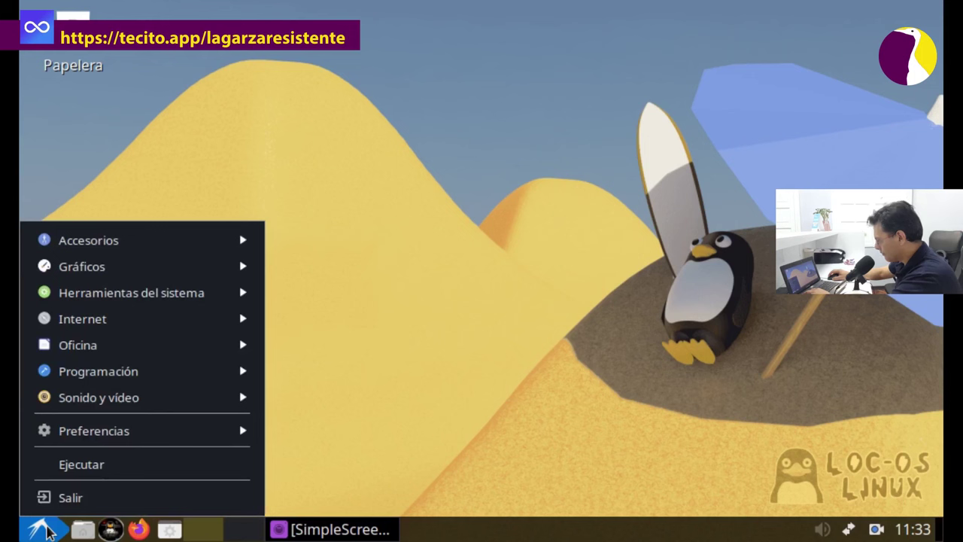
pyautogui.click(45, 530)
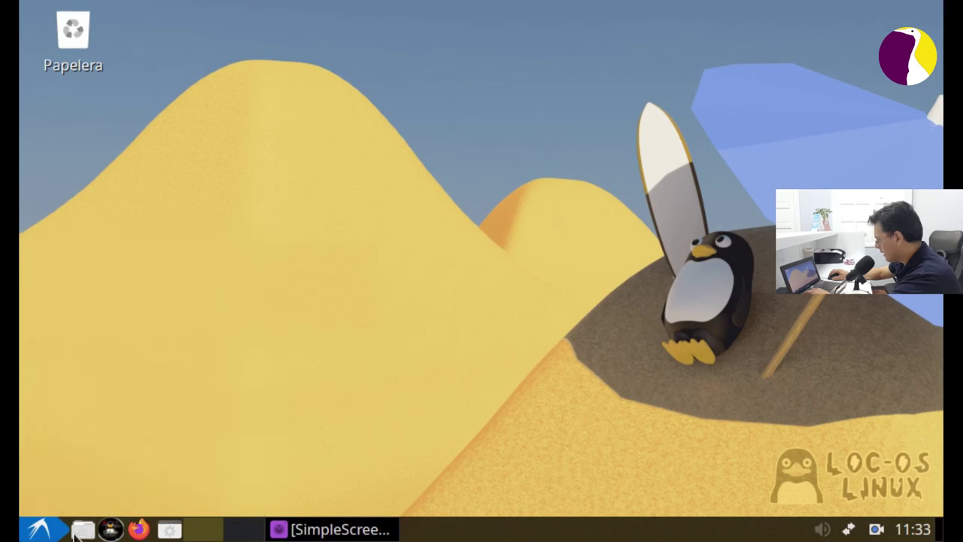
# Switch to Escritorio 2 and back to the first desktop, and show and hide the clock's calendar.
pyautogui.click(229, 531)
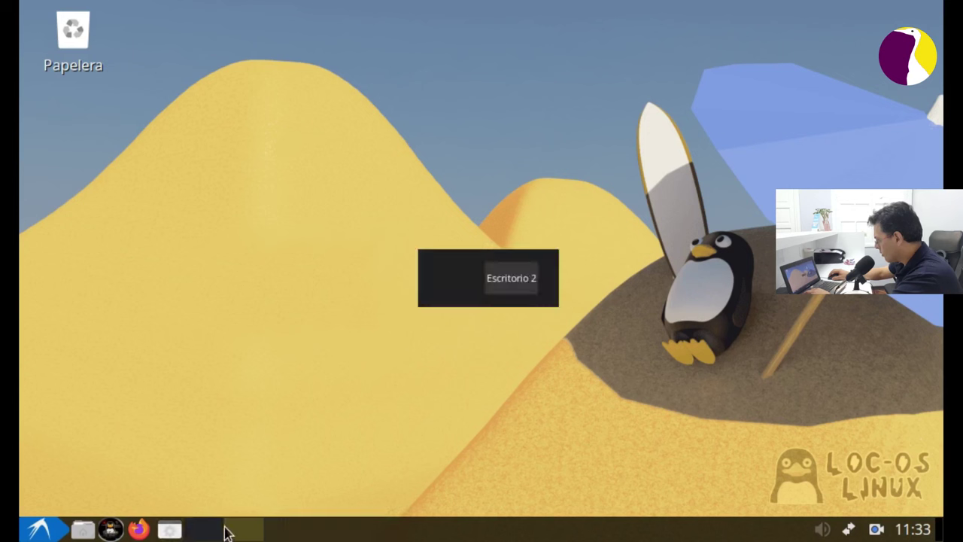
pyautogui.click(209, 531)
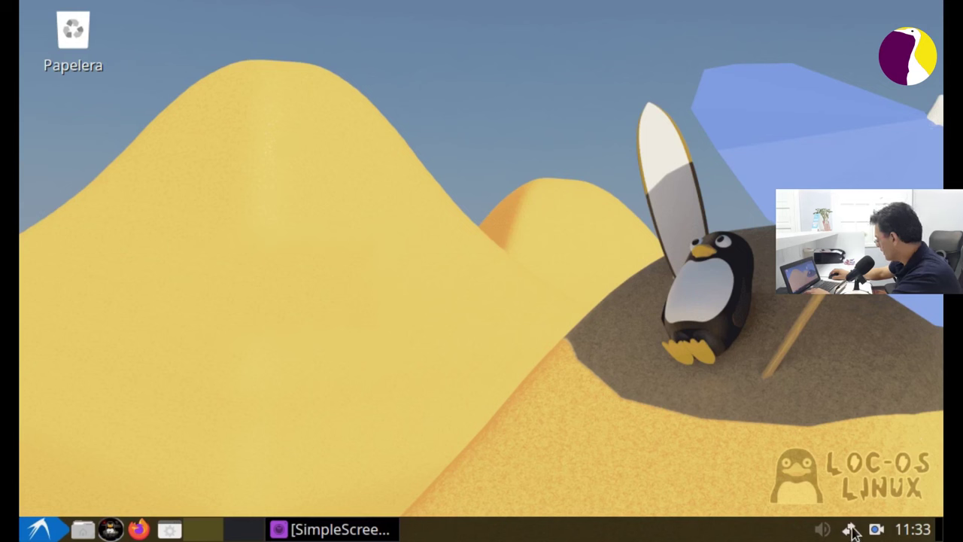
pyautogui.click(922, 530)
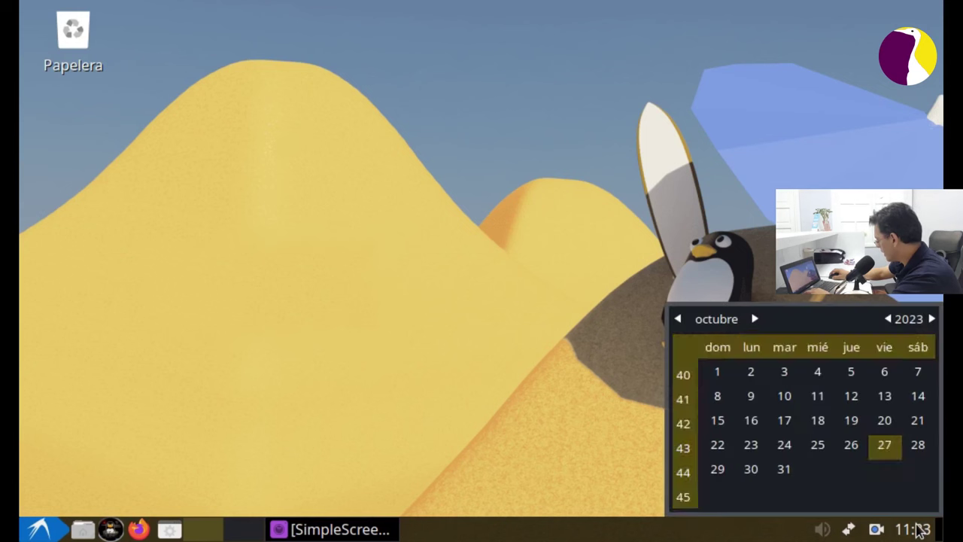
pyautogui.click(920, 530)
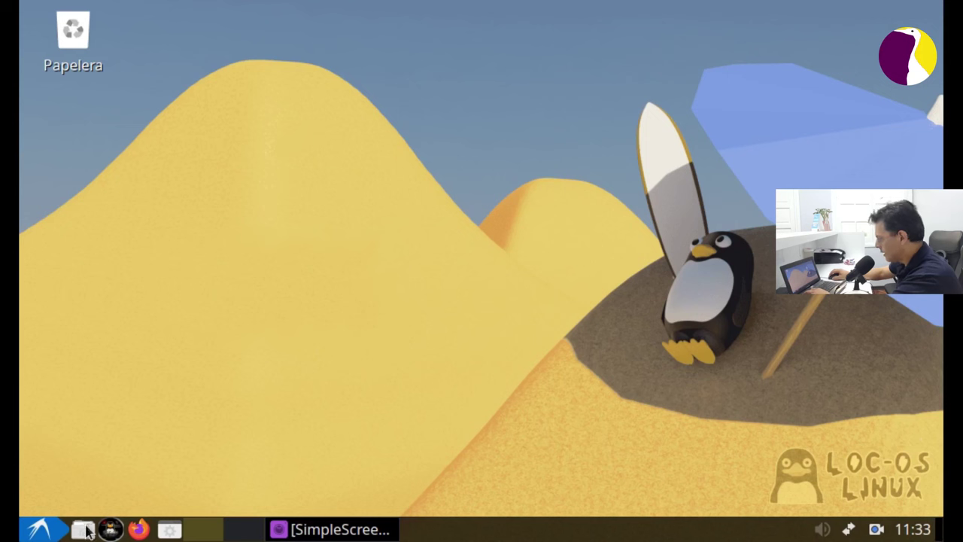
# Launch the L3afpad text editor from the Accesorios applications, look at its empty window, and close it.
pyautogui.click(41, 530)
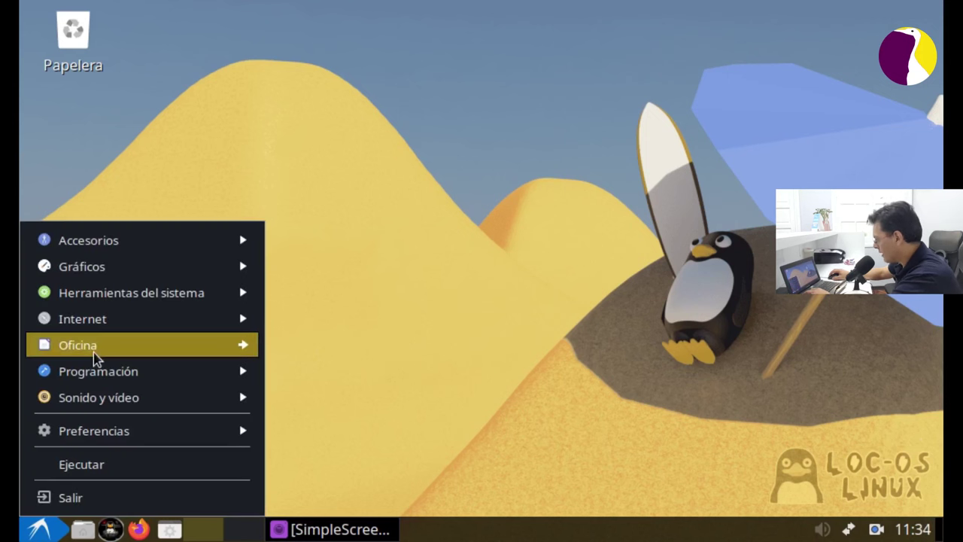
pyautogui.moveTo(143, 250)
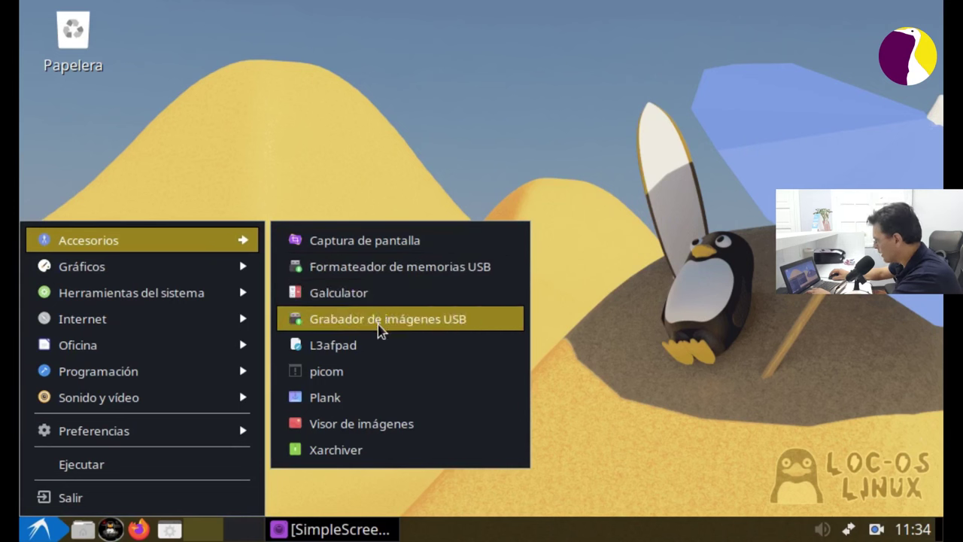
pyautogui.click(425, 348)
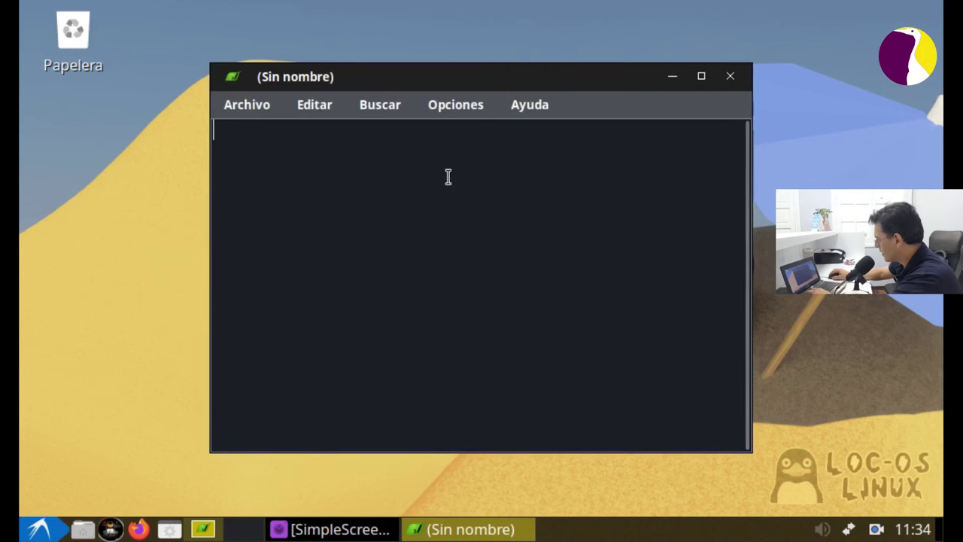
pyautogui.click(732, 77)
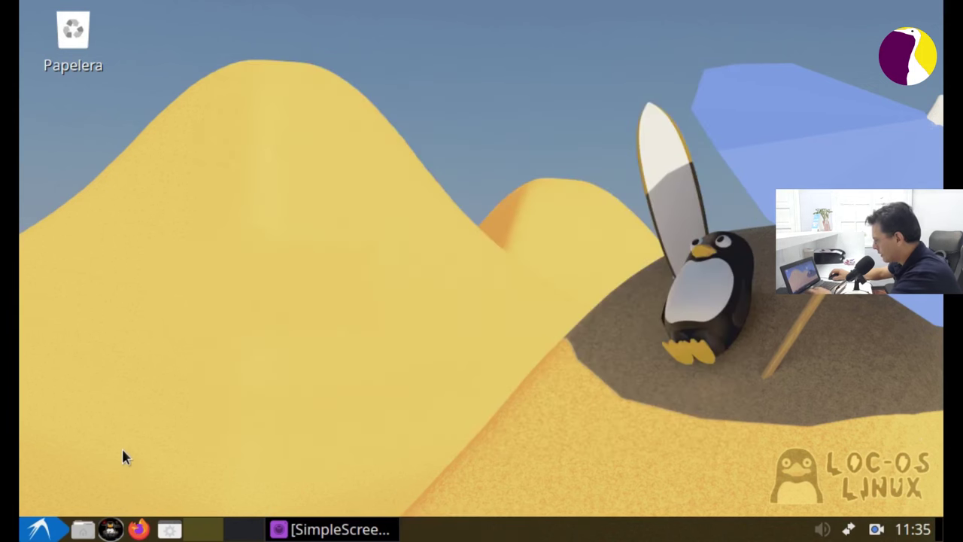
# Launch Visor de imágenes from the Accesorios applications and review its full list of commands.
pyautogui.click(42, 528)
pyautogui.moveTo(180, 243)
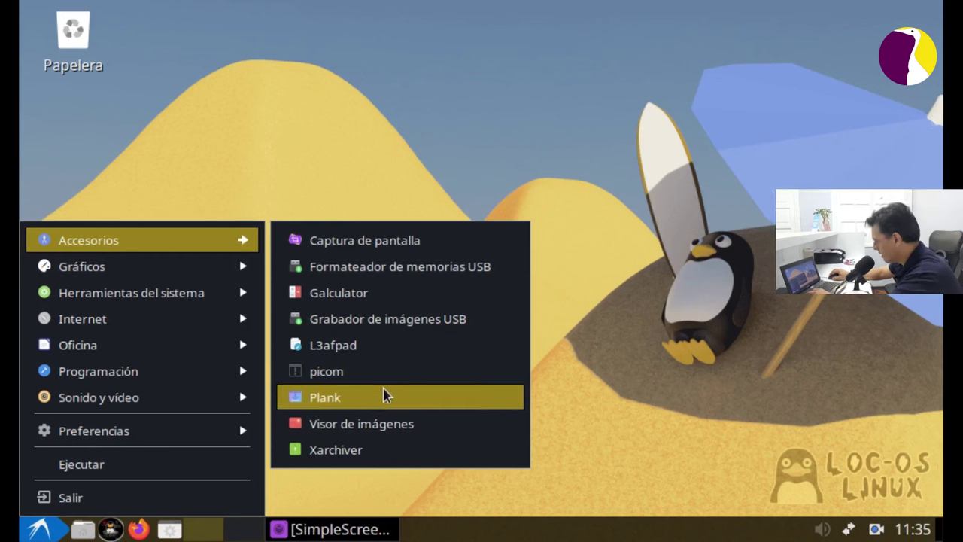
pyautogui.click(357, 429)
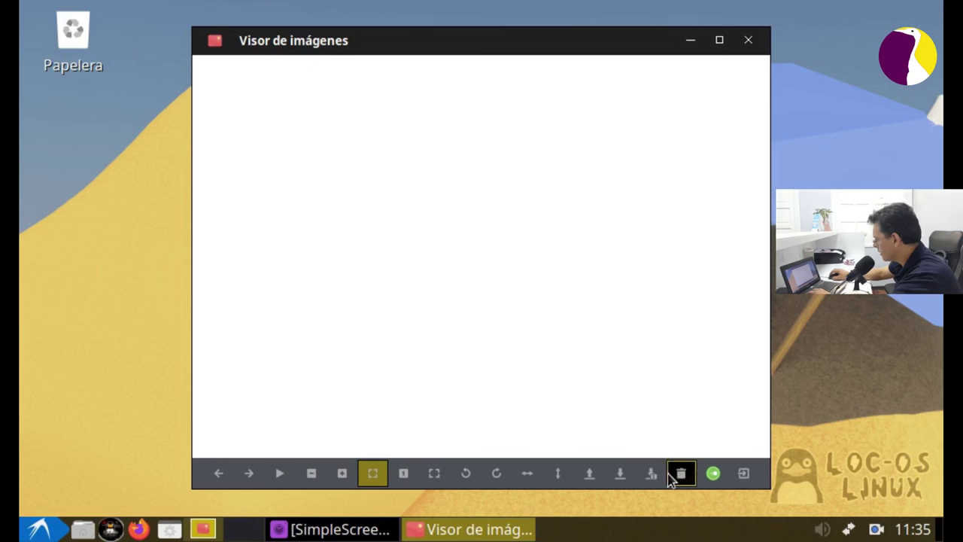
pyautogui.rightClick(544, 480)
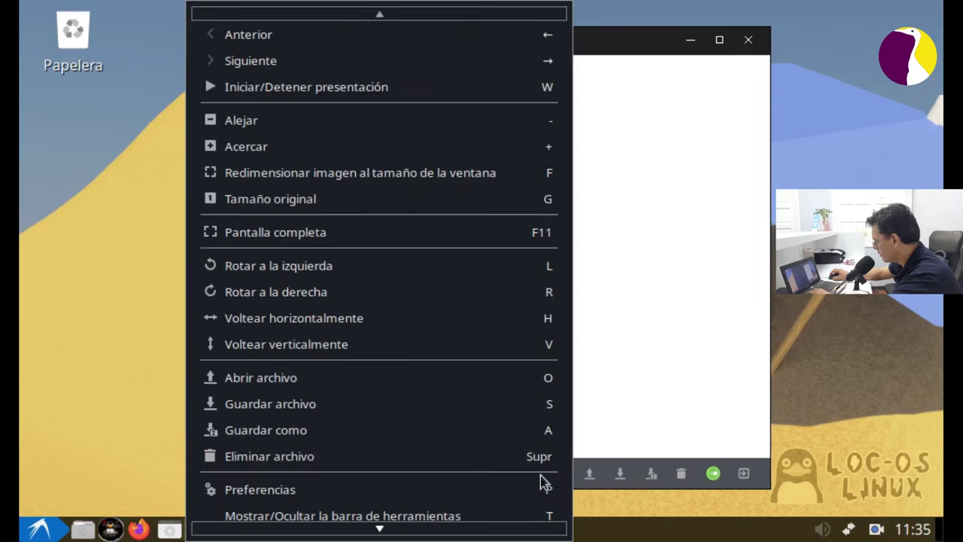
pyautogui.scroll(-2, 393, 269)
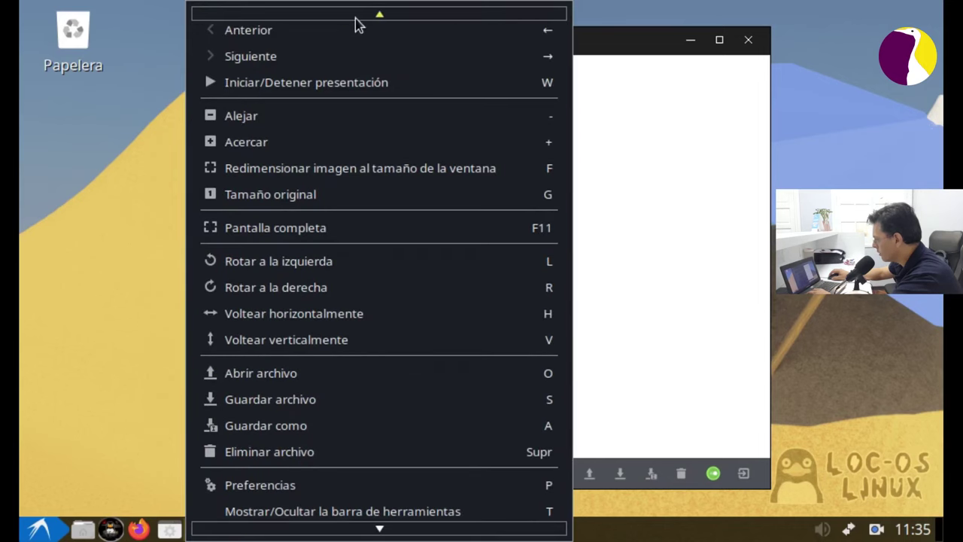
pyautogui.moveTo(393, 526)
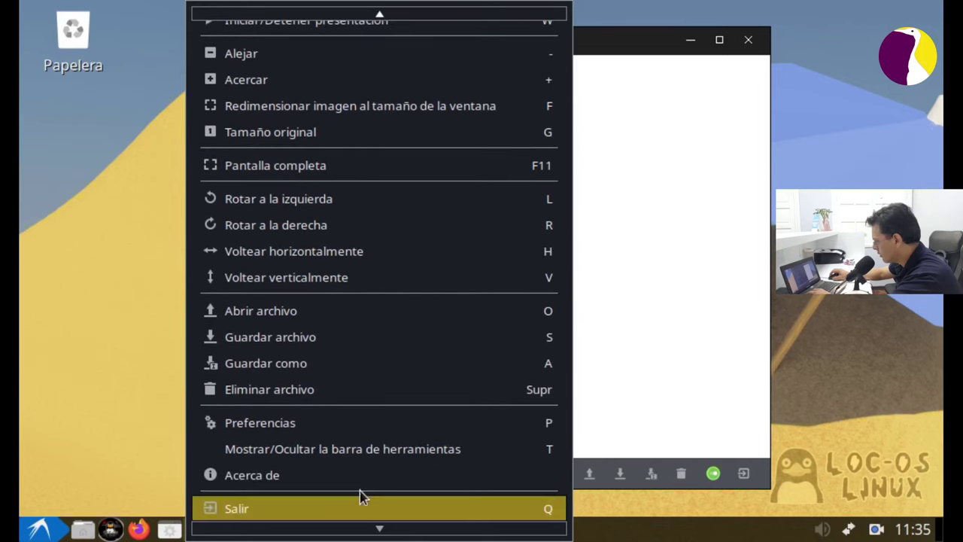
# View the image viewer's name and version information, and close the viewer.
pyautogui.click(359, 476)
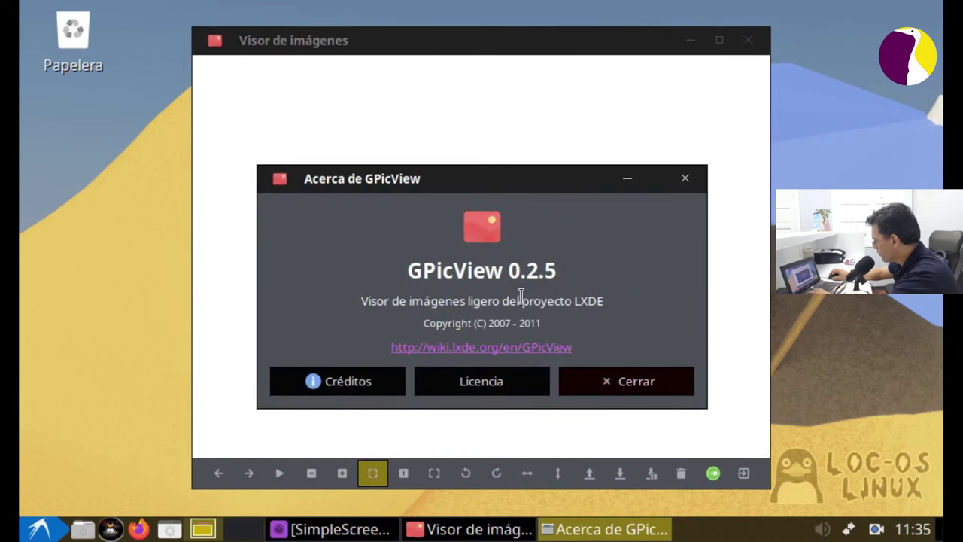
pyautogui.click(612, 385)
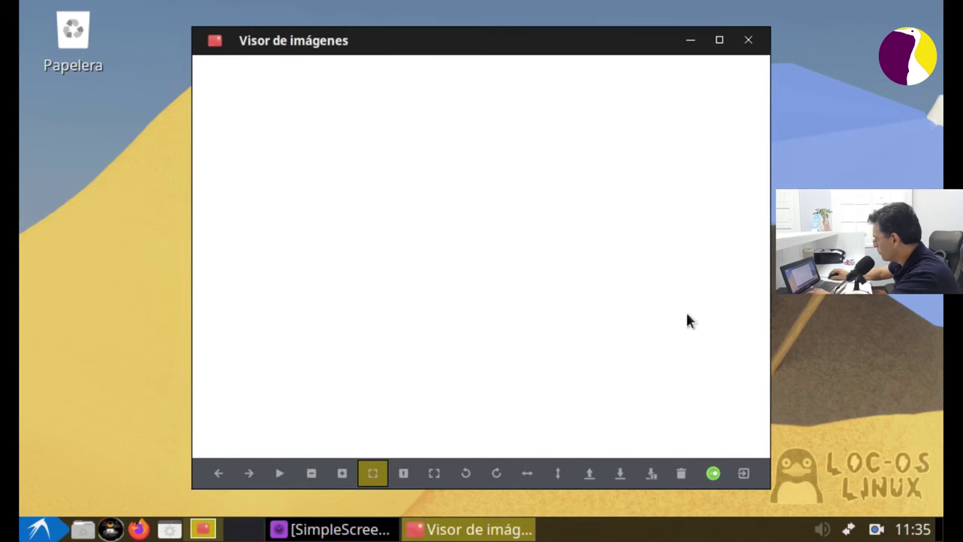
pyautogui.click(749, 41)
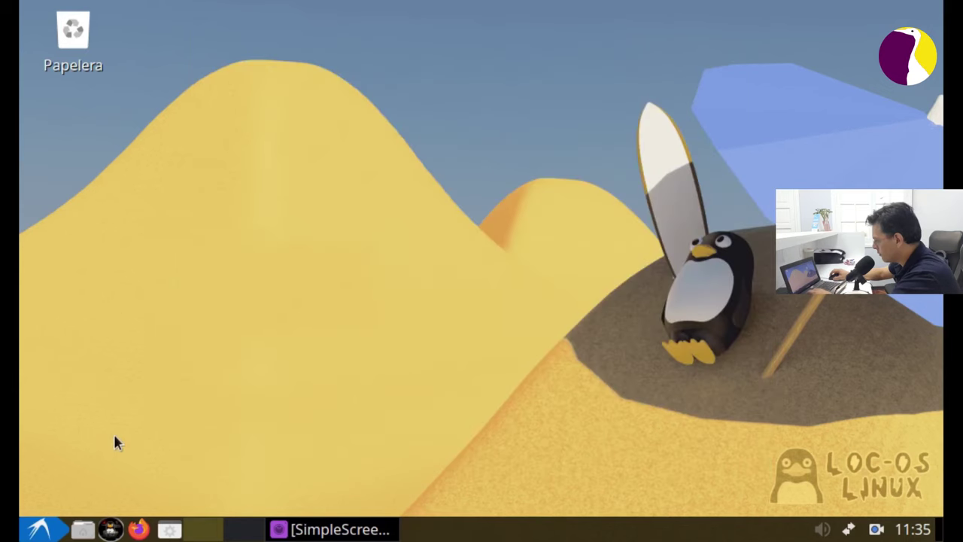
# Browse the Internet, Herramientas del sistema, Accesorios and Gráficos applications, and open and close Visor de documentos.
pyautogui.click(45, 528)
pyautogui.moveTo(188, 324)
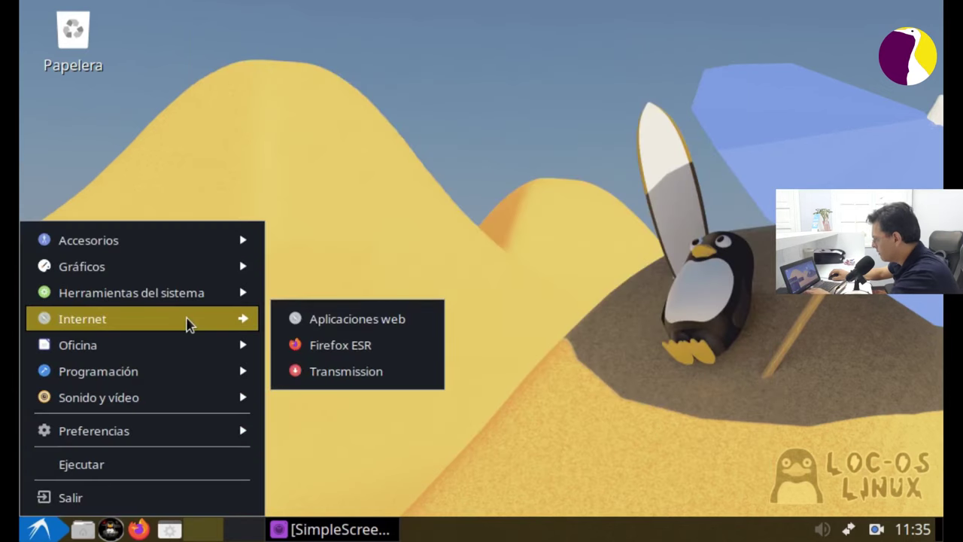
pyautogui.moveTo(192, 299)
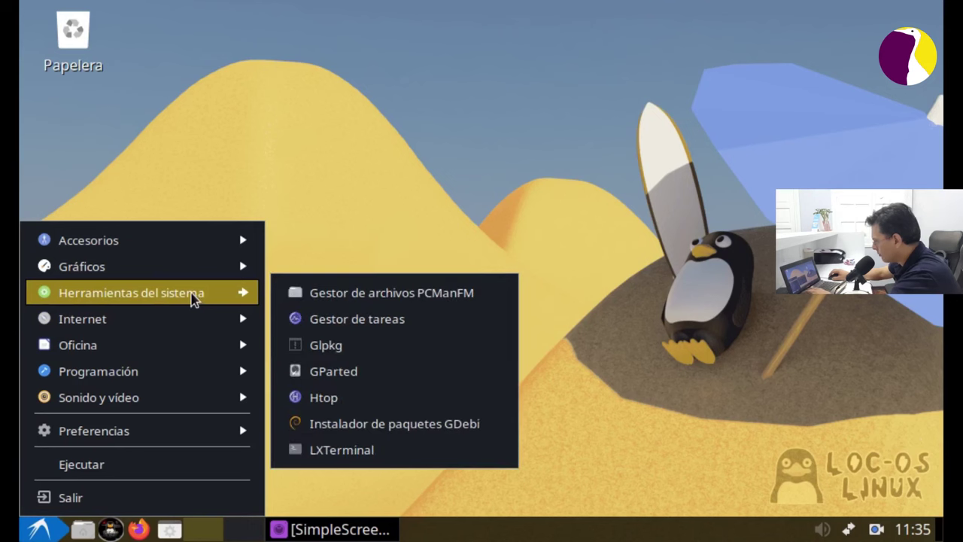
pyautogui.moveTo(211, 235)
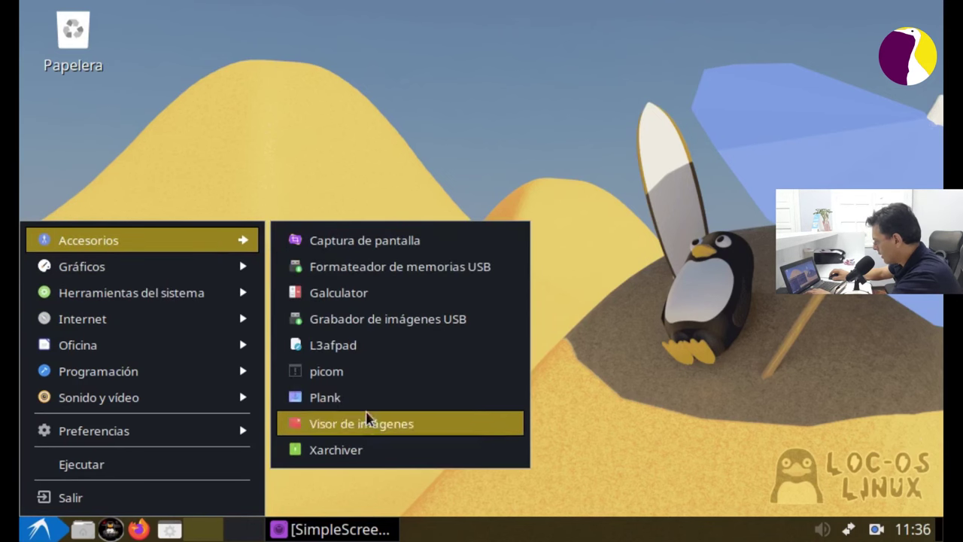
pyautogui.moveTo(209, 269)
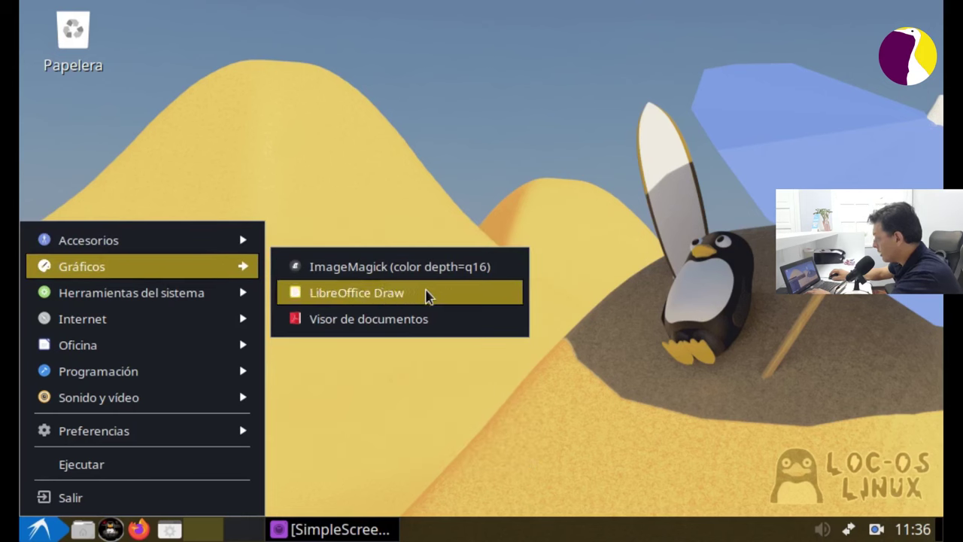
pyautogui.click(416, 328)
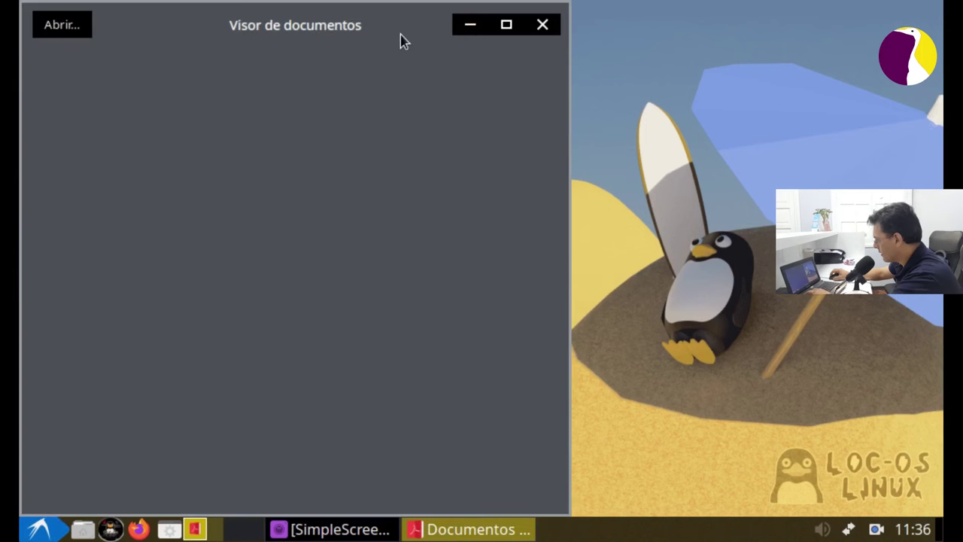
pyautogui.click(544, 25)
# Launch Gestor de archivos PCManFM from the Herramientas del sistema applications and maximize its window.
pyautogui.click(37, 529)
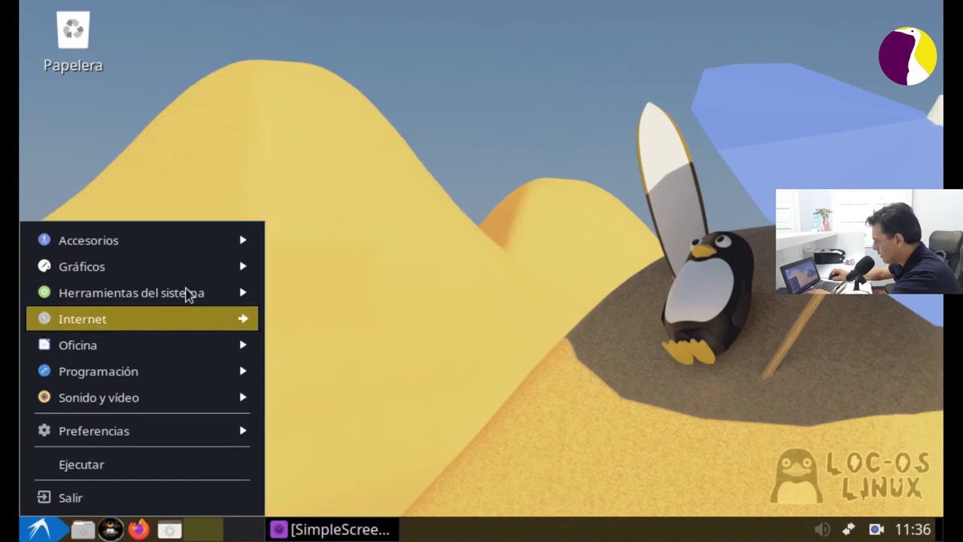
pyautogui.moveTo(156, 303)
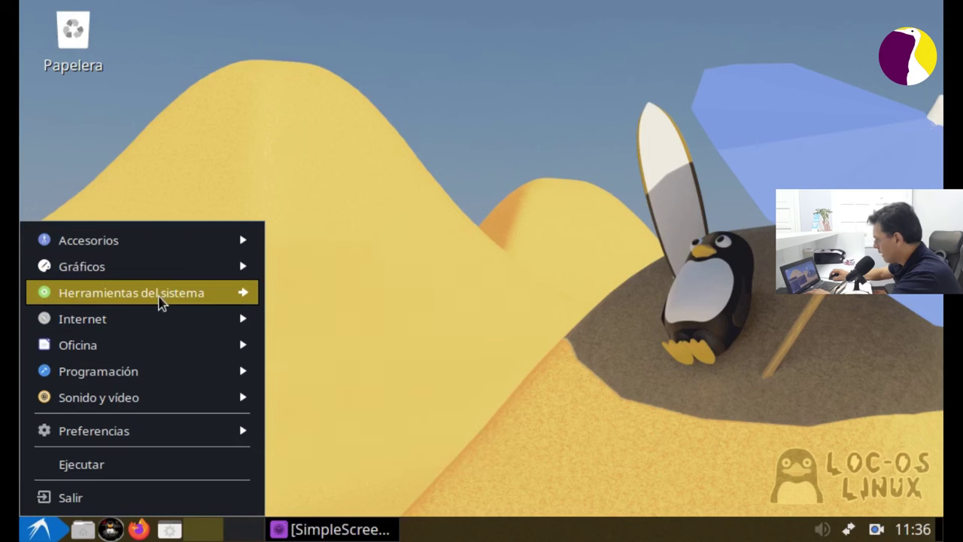
pyautogui.click(399, 295)
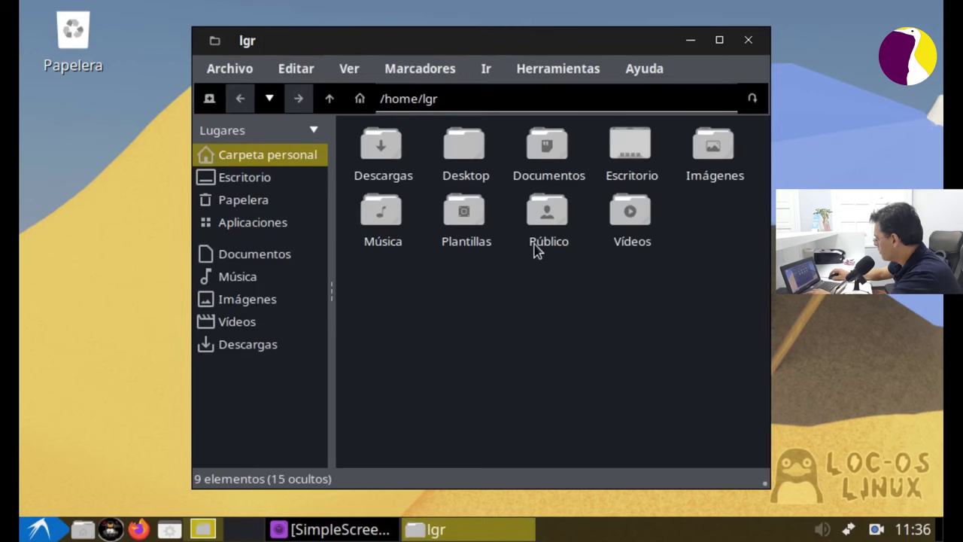
pyautogui.click(719, 39)
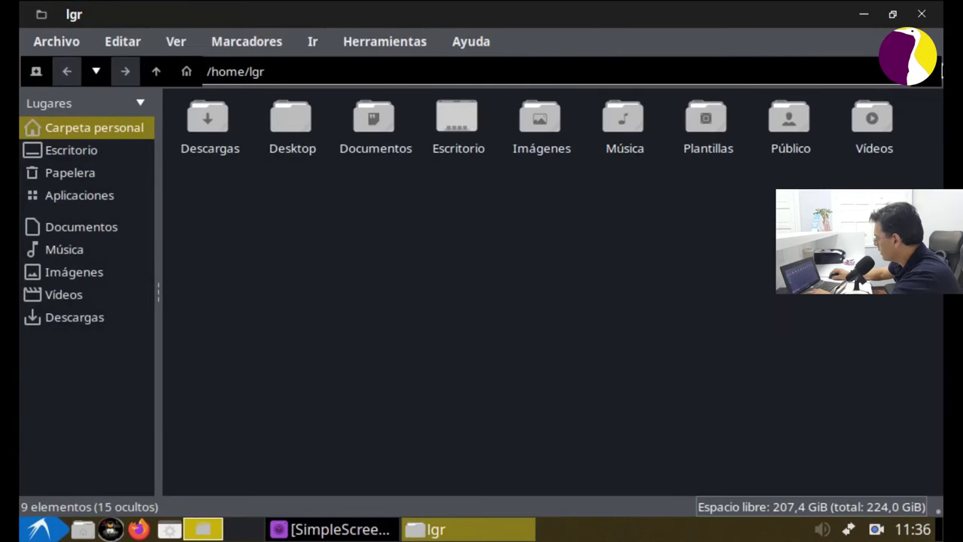
# Close the file manager and launch Gestor de tareas from the Herramientas del sistema applications.
pyautogui.click(923, 15)
pyautogui.click(39, 529)
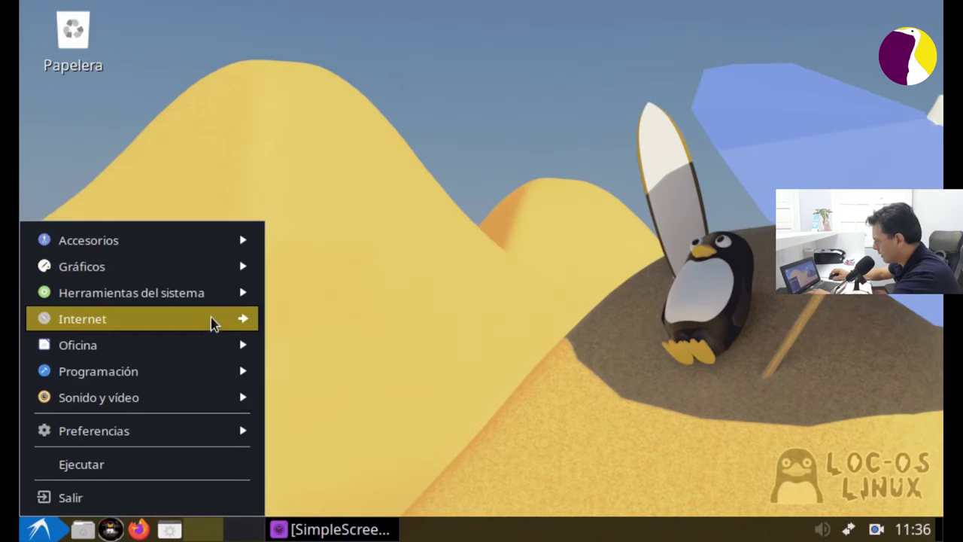
pyautogui.moveTo(221, 292)
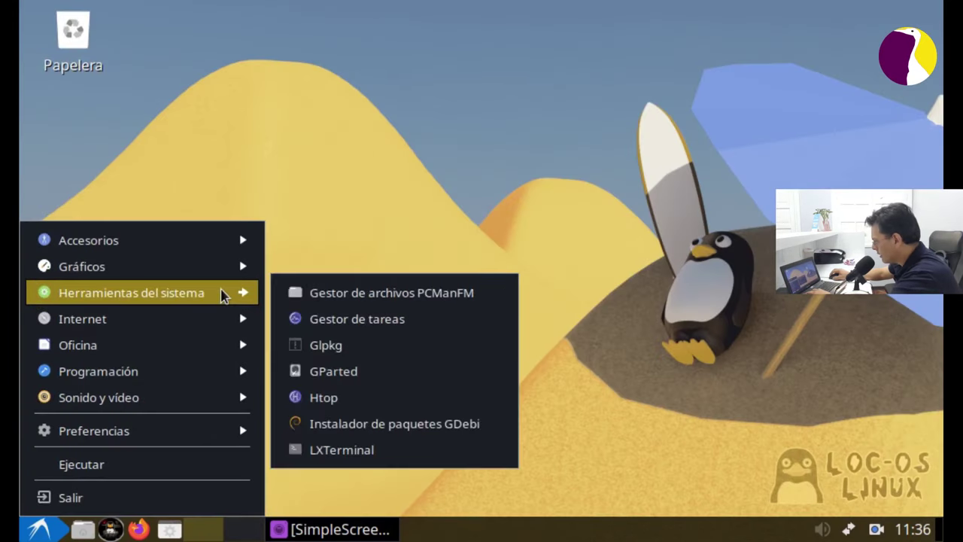
pyautogui.click(426, 326)
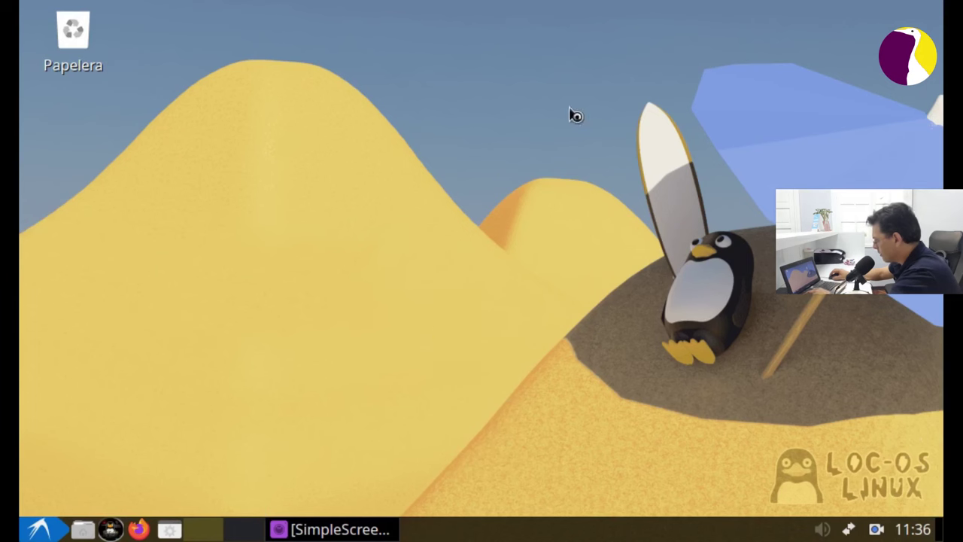
# Check the CPU and memory usage in Gestor de tareas, and close it.
pyautogui.click(38, 530)
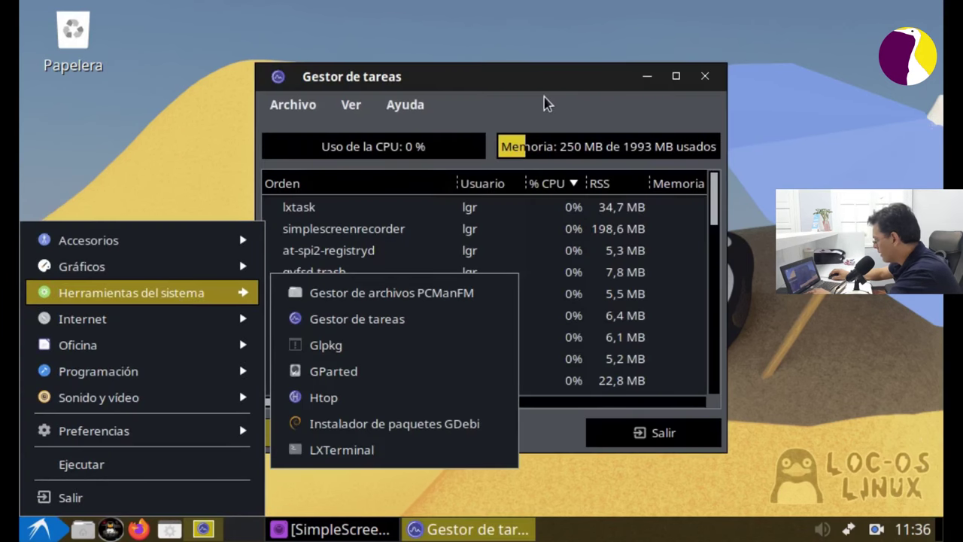
pyautogui.click(549, 97)
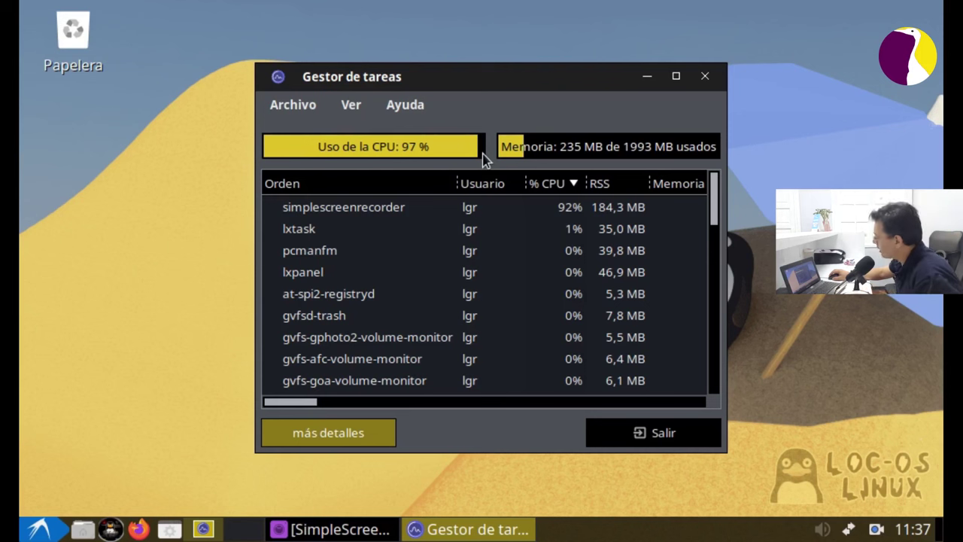
pyautogui.click(706, 76)
# Launch Aplicaciones web from the Internet applications, view its form for adding a new web application, and close it.
pyautogui.click(56, 531)
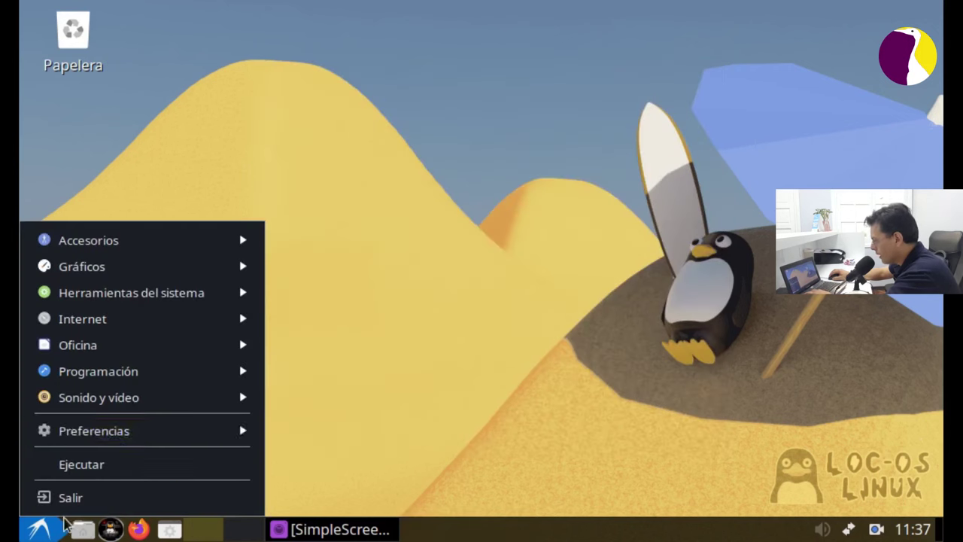
pyautogui.moveTo(188, 265)
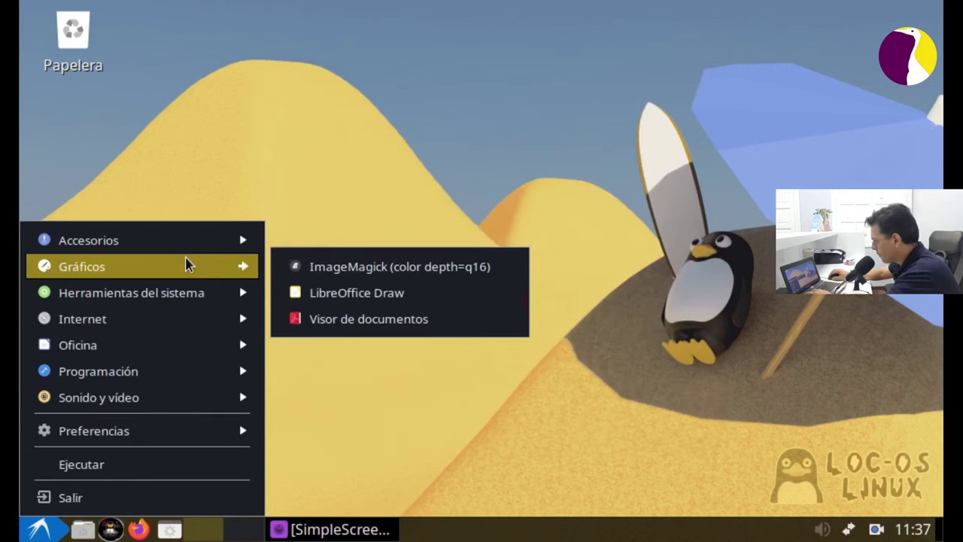
pyautogui.moveTo(176, 305)
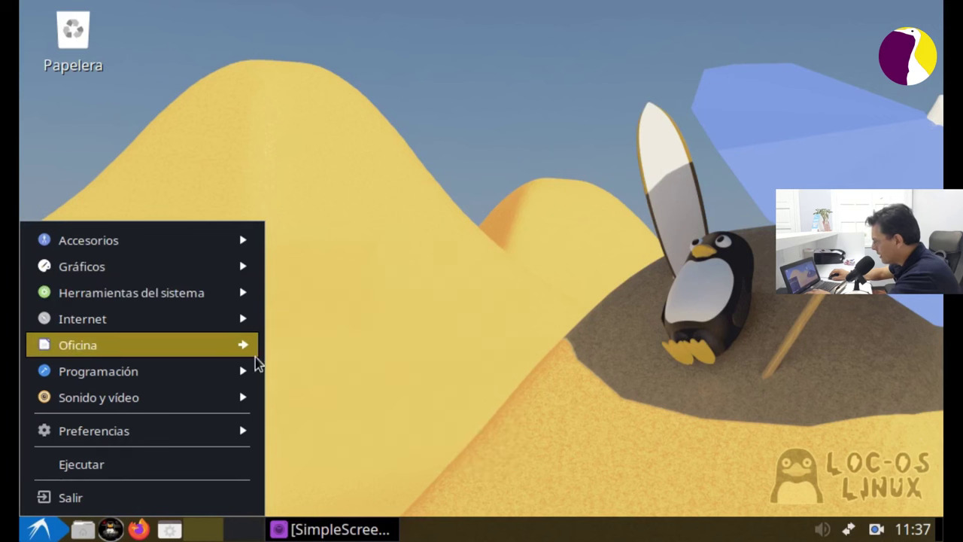
pyautogui.moveTo(193, 328)
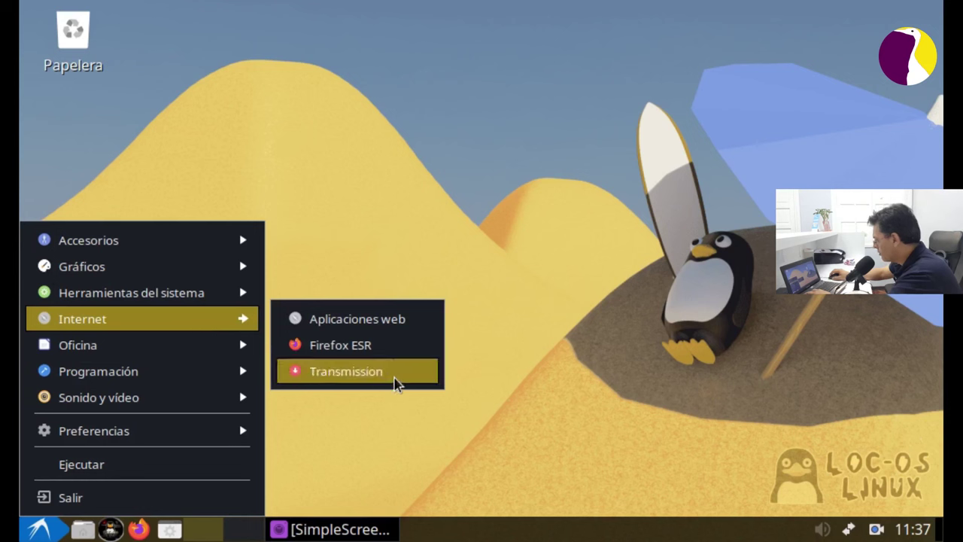
pyautogui.click(305, 322)
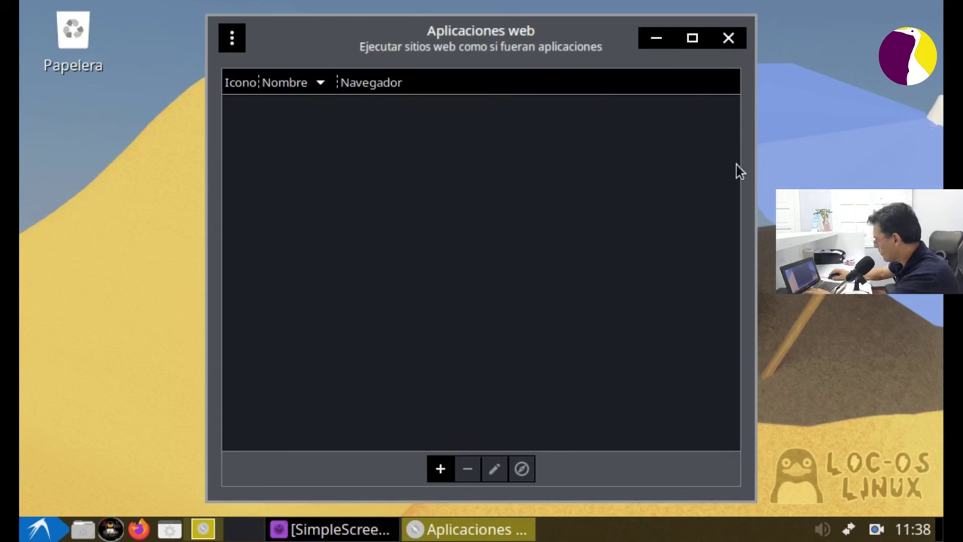
pyautogui.click(441, 470)
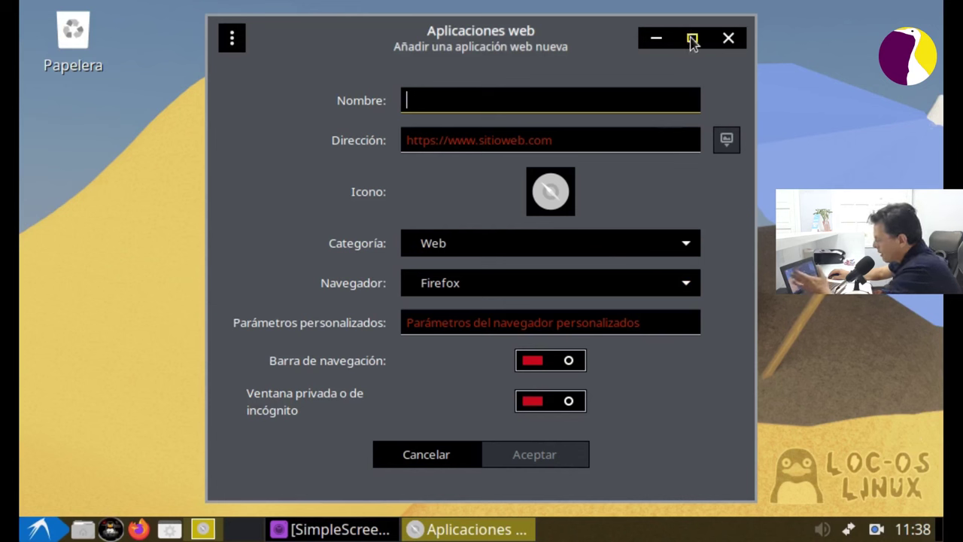
pyautogui.click(728, 39)
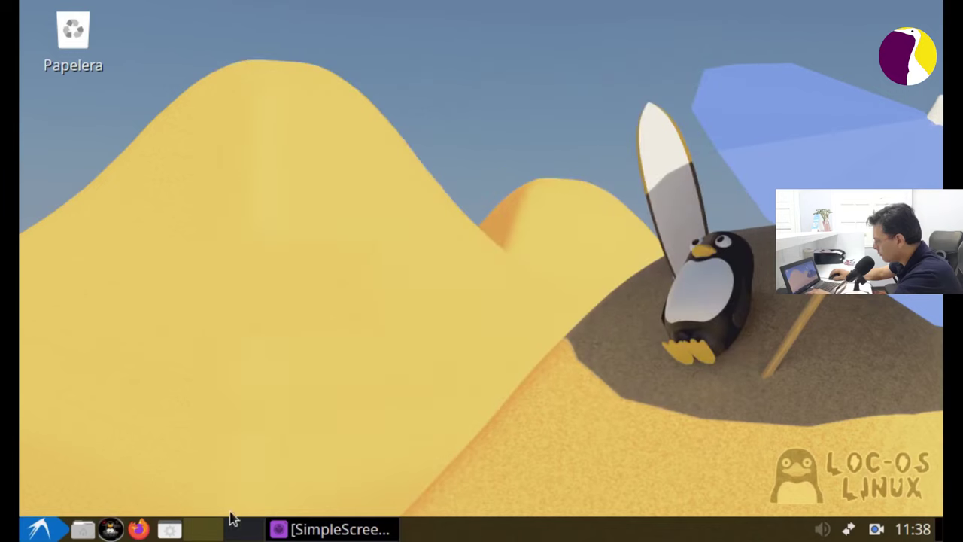
# Review the Oficina applications and launch LibreOffice Calc.
pyautogui.click(37, 529)
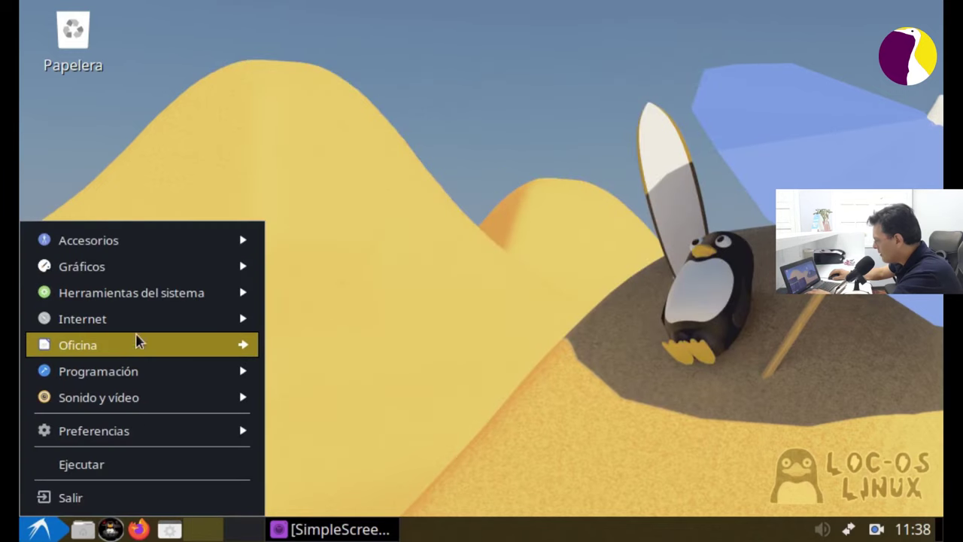
pyautogui.moveTo(125, 350)
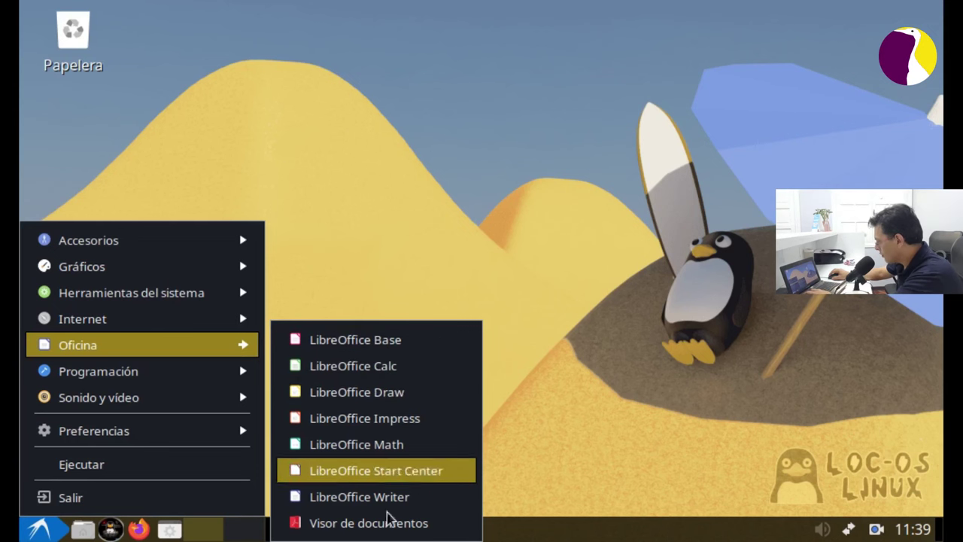
pyautogui.click(401, 368)
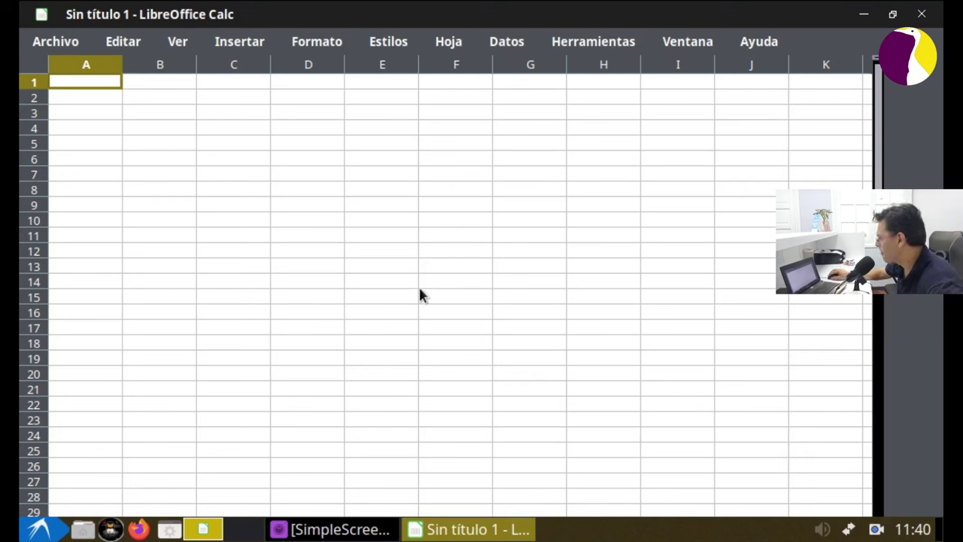
# Dismiss the tip of the day and the LibreOffice 7.4 news notice in the blank spreadsheet.
pyautogui.hotkey('ctrl', 'shift', 'j')
pyautogui.click(382, 234)
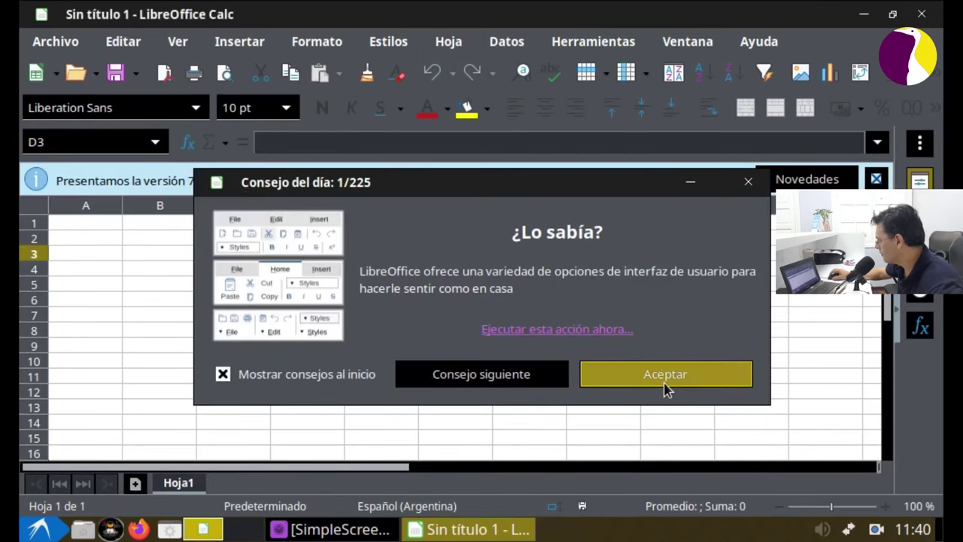
pyautogui.click(665, 385)
pyautogui.press('Left')
pyautogui.press('Left')
pyautogui.press('Down')
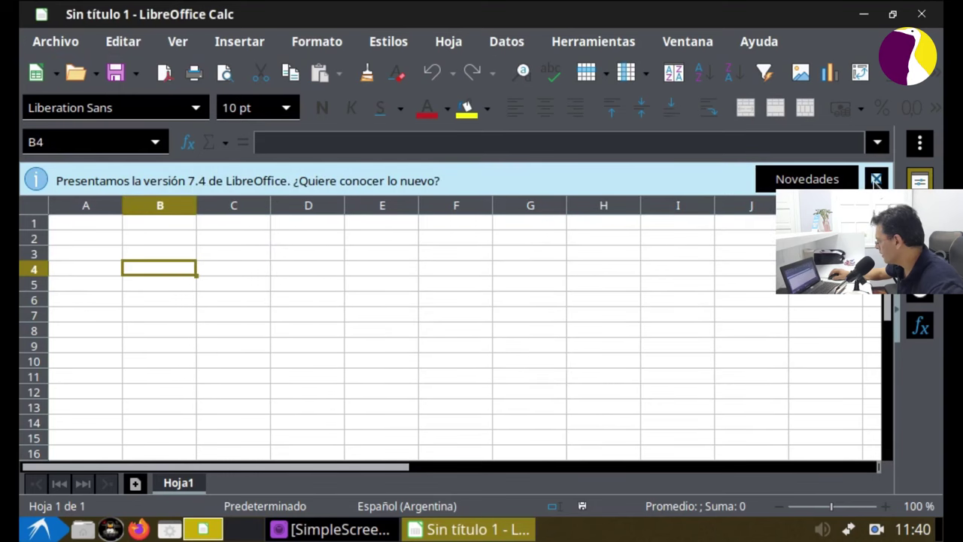
pyautogui.click(876, 181)
# Test Calc's responsiveness by selecting various cells and moving through the blank sheet, and close Calc.
pyautogui.click(332, 298)
pyautogui.scroll(-5, 418, 276)
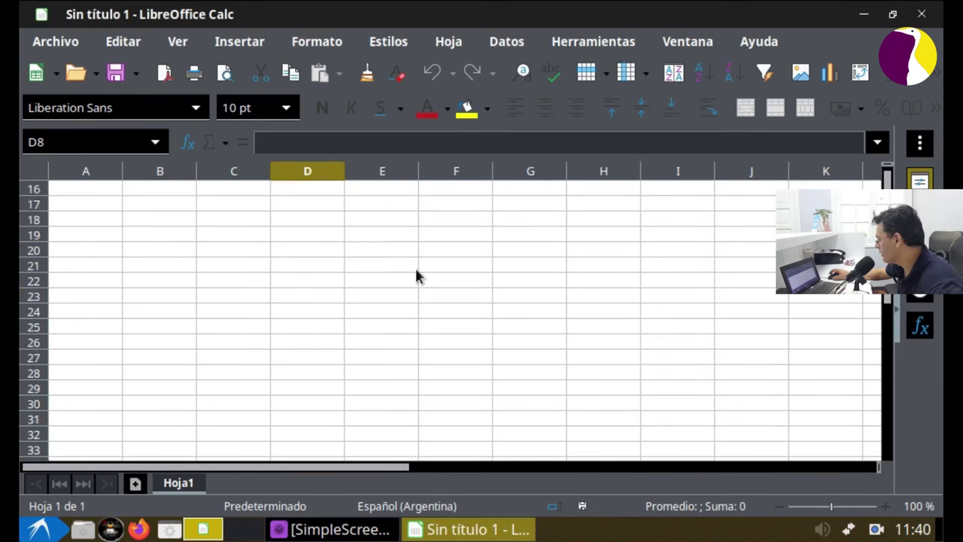
pyautogui.scroll(5, 418, 276)
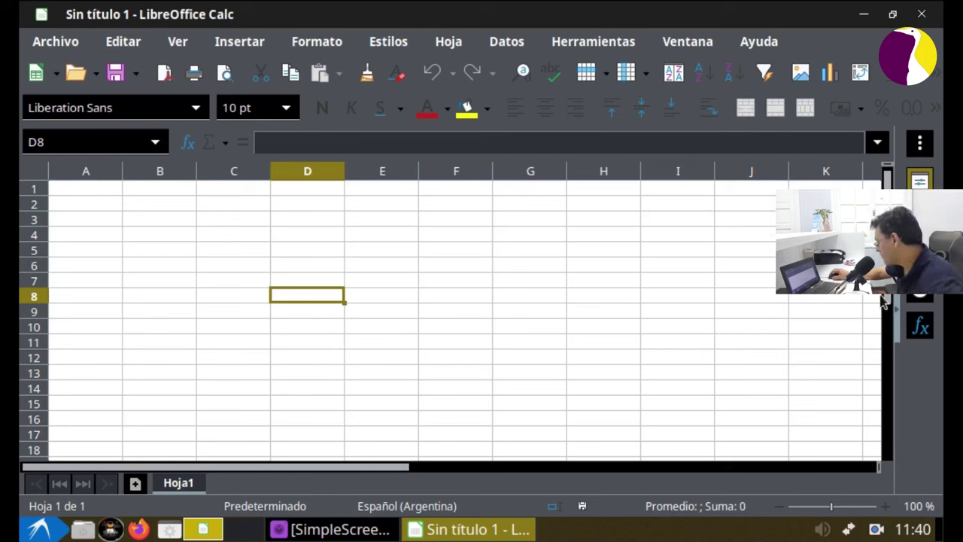
pyautogui.moveTo(888, 344); pyautogui.dragTo(889, 301)
pyautogui.click(554, 316)
pyautogui.click(424, 266)
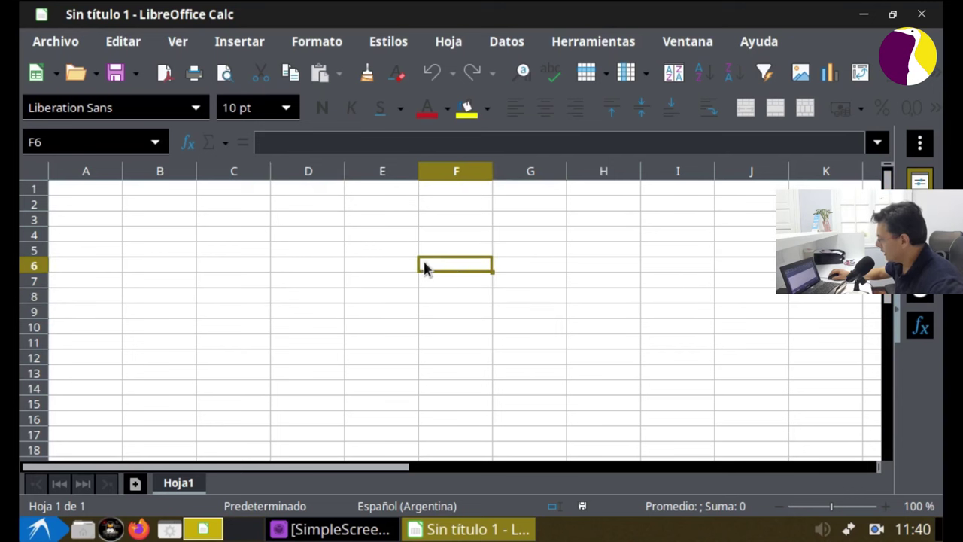
pyautogui.click(381, 279)
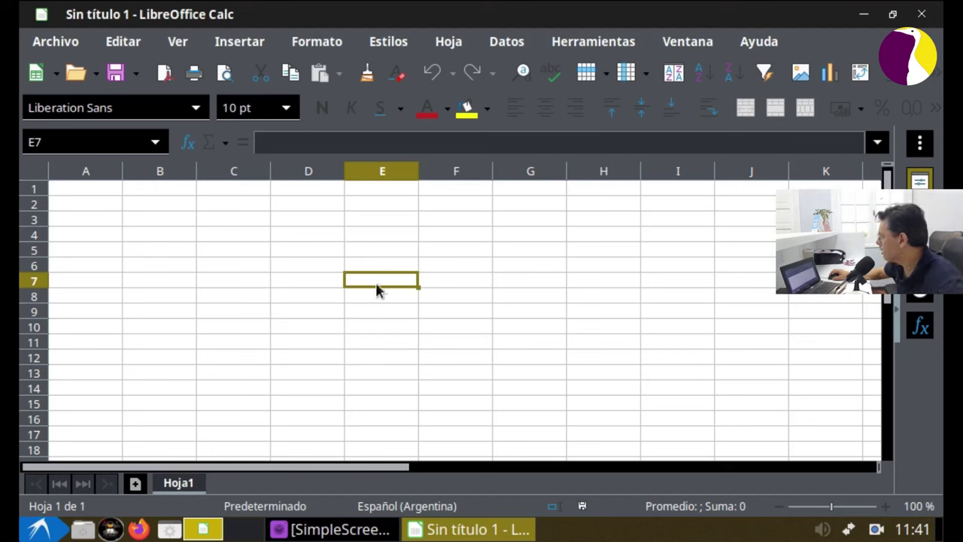
pyautogui.click(395, 254)
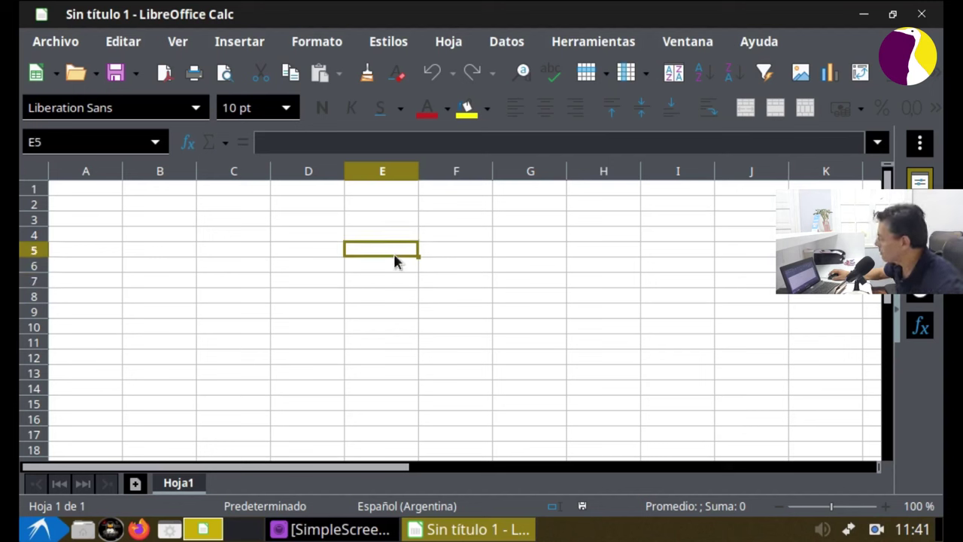
pyautogui.click(637, 249)
pyautogui.click(634, 209)
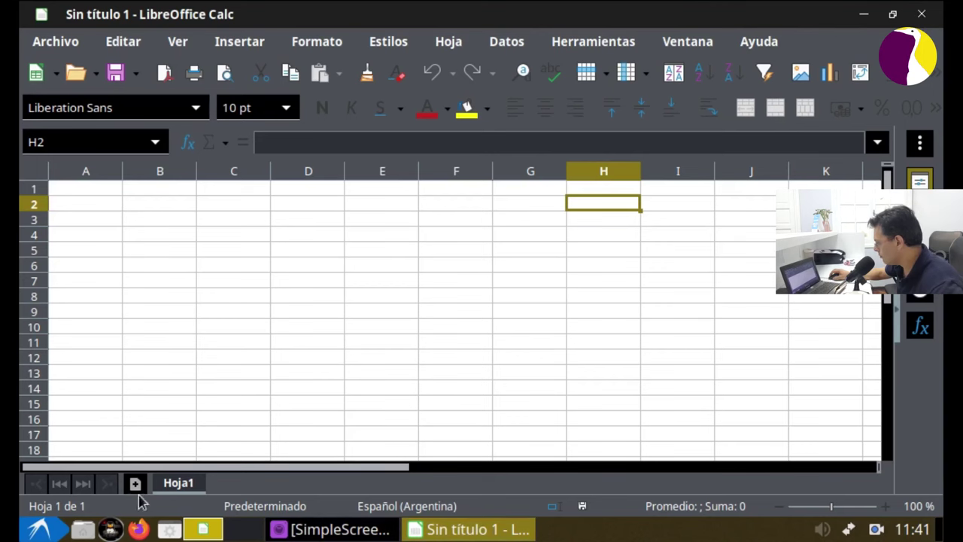
pyautogui.hotkey('alt', 'F4')
# Browse the Oficina, Programación and Sonido y vídeo applications, and launch Audacious.
pyautogui.click(57, 531)
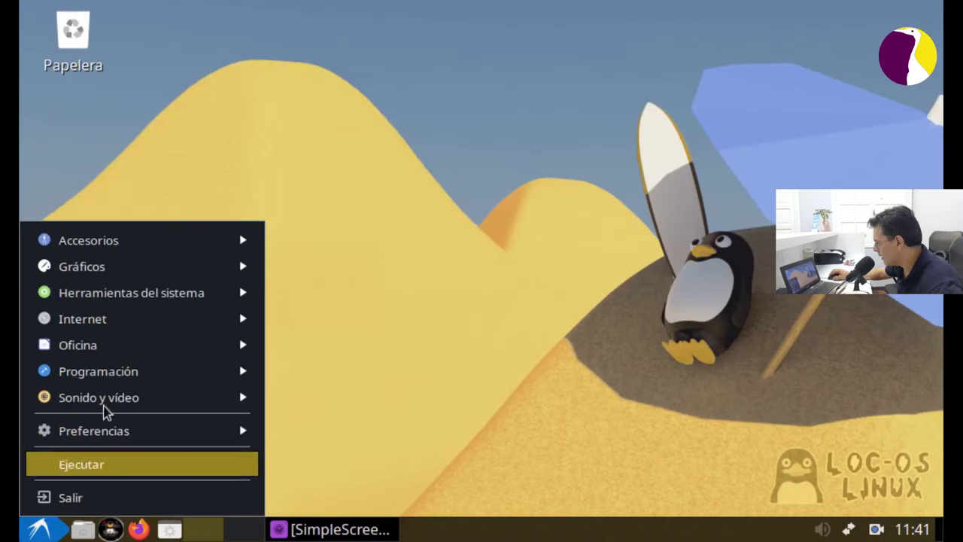
pyautogui.moveTo(136, 352)
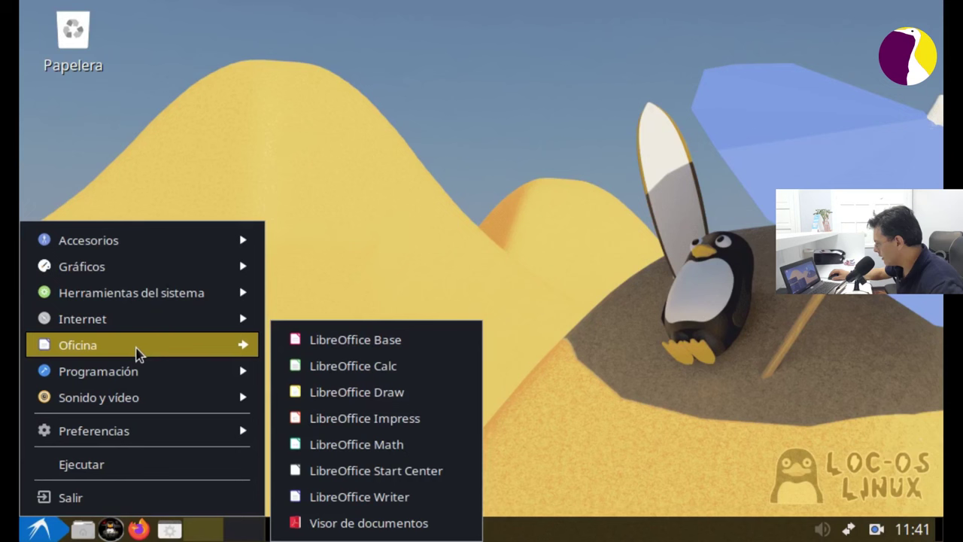
pyautogui.moveTo(157, 372)
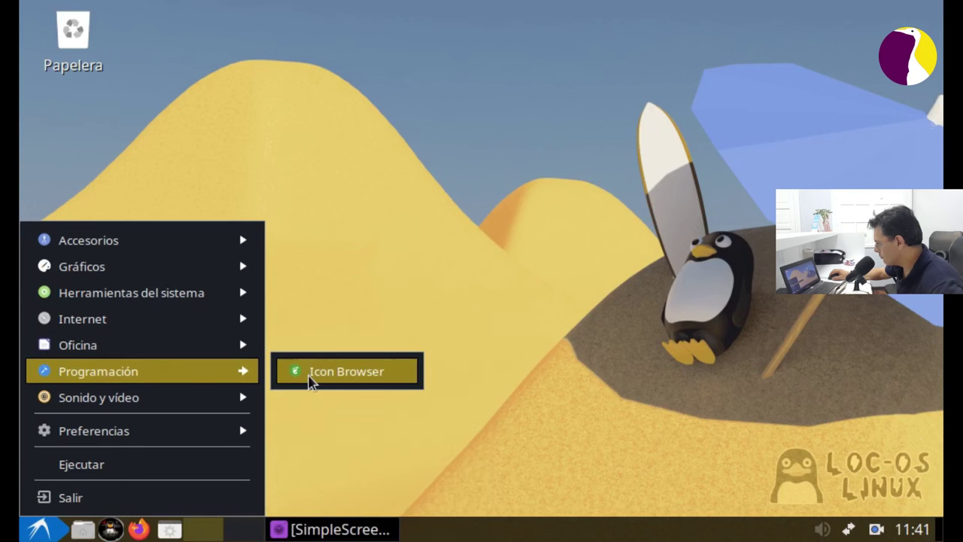
pyautogui.moveTo(159, 396)
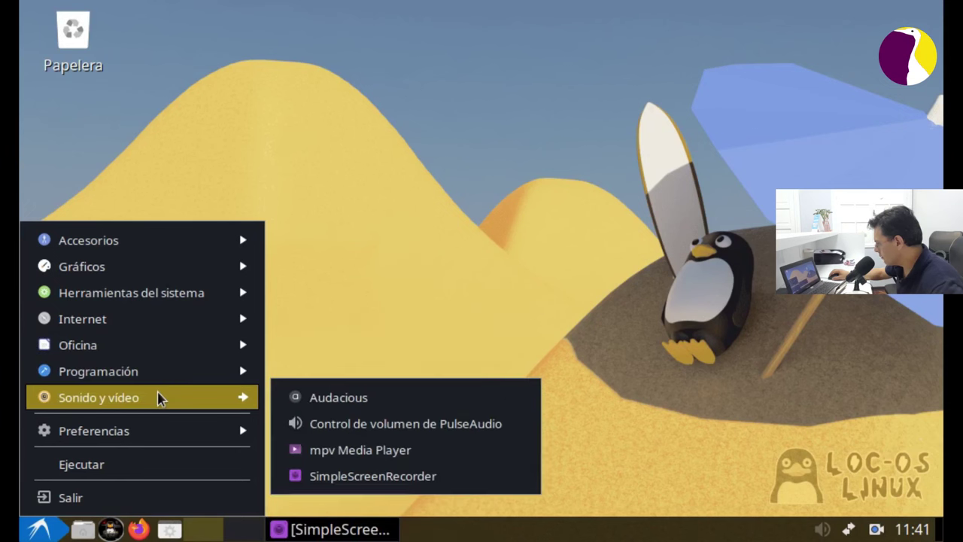
pyautogui.click(401, 399)
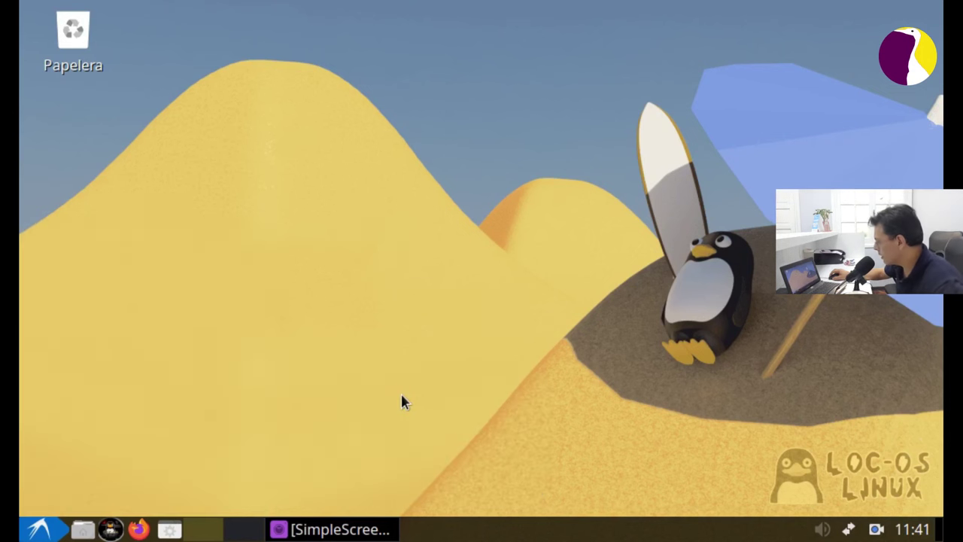
# Review the Sonido y vídeo and Preferencias applications, and launch Loc-OS Centro de control.
pyautogui.click(44, 531)
pyautogui.moveTo(112, 404)
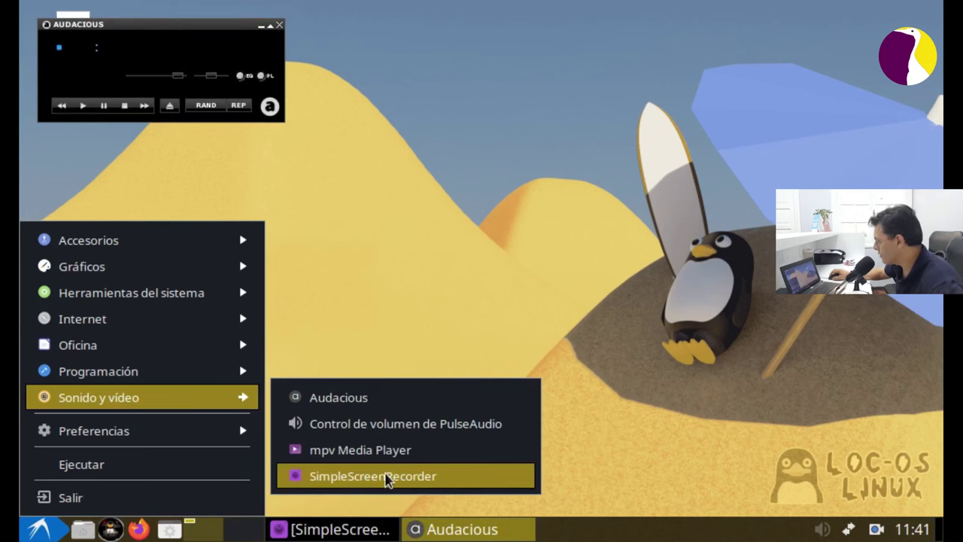
pyautogui.moveTo(238, 437)
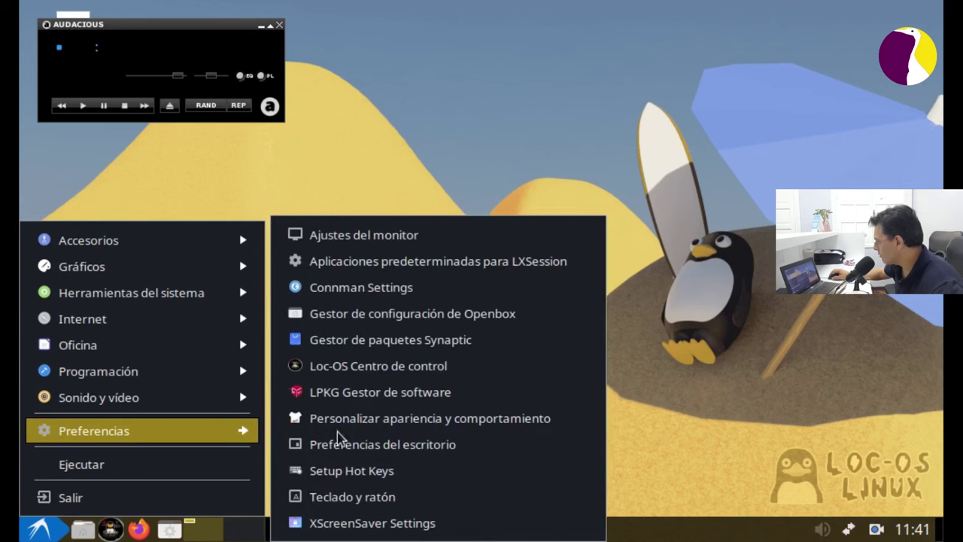
pyautogui.click(418, 383)
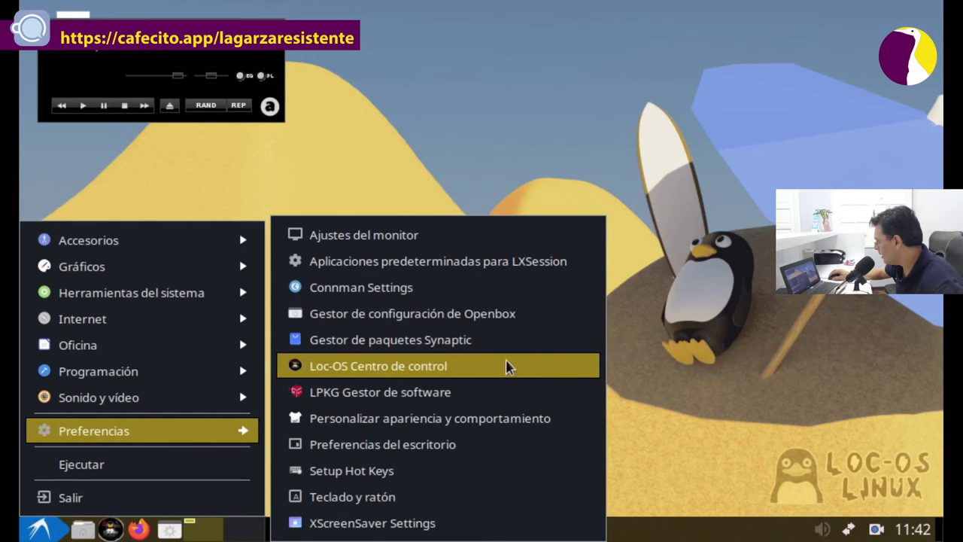
pyautogui.click(413, 366)
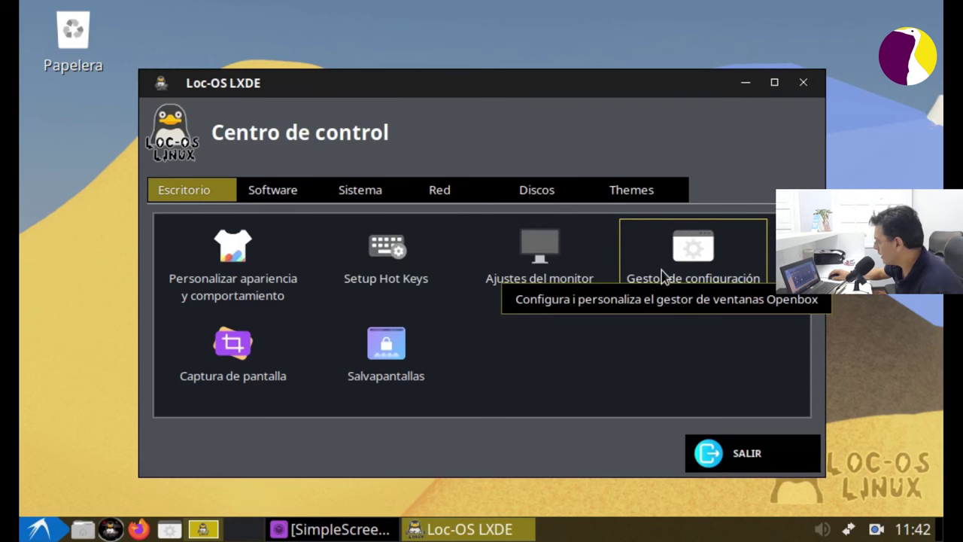
# Open LPKG Gestor de software from the control center's Software category, authenticate with the user password, and maximize the package manager.
pyautogui.moveTo(617, 86); pyautogui.dragTo(618, 72)
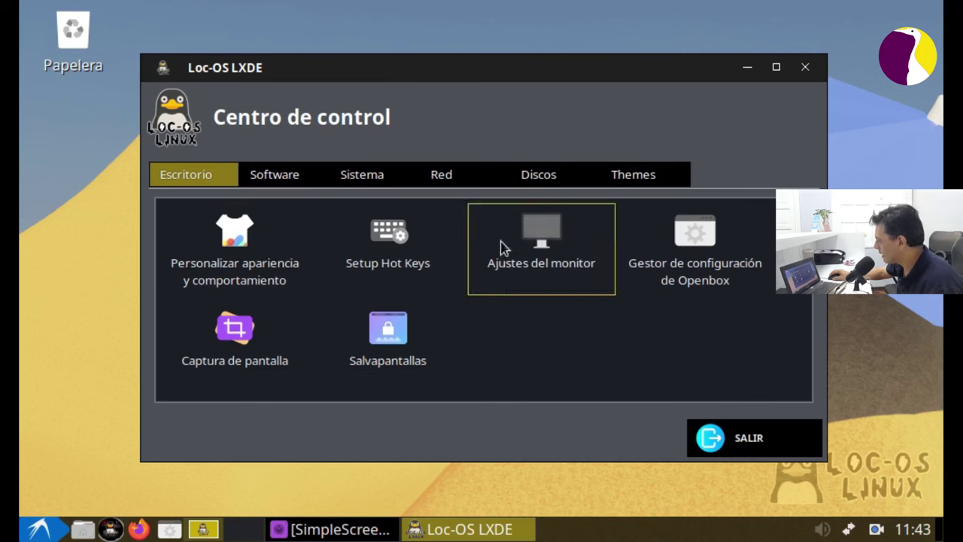
pyautogui.click(286, 174)
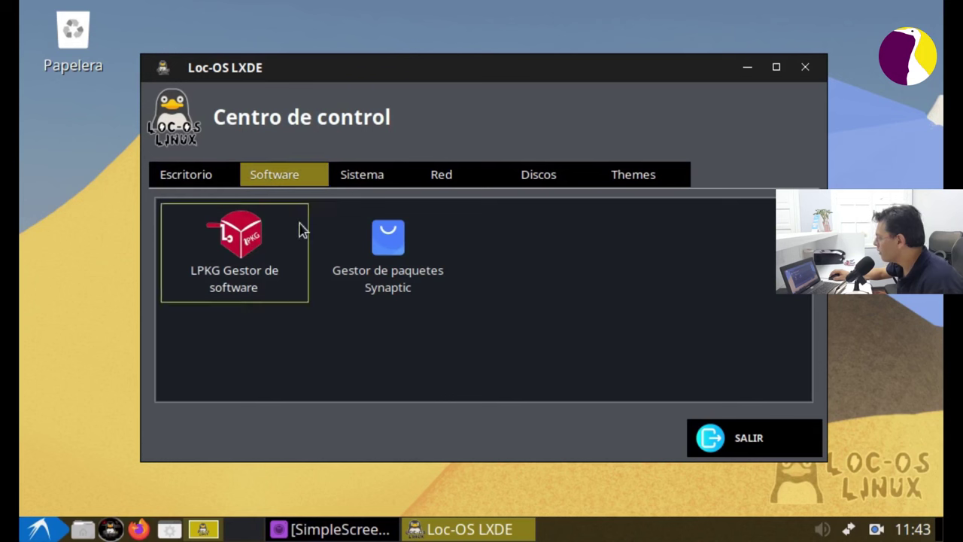
pyautogui.click(271, 260)
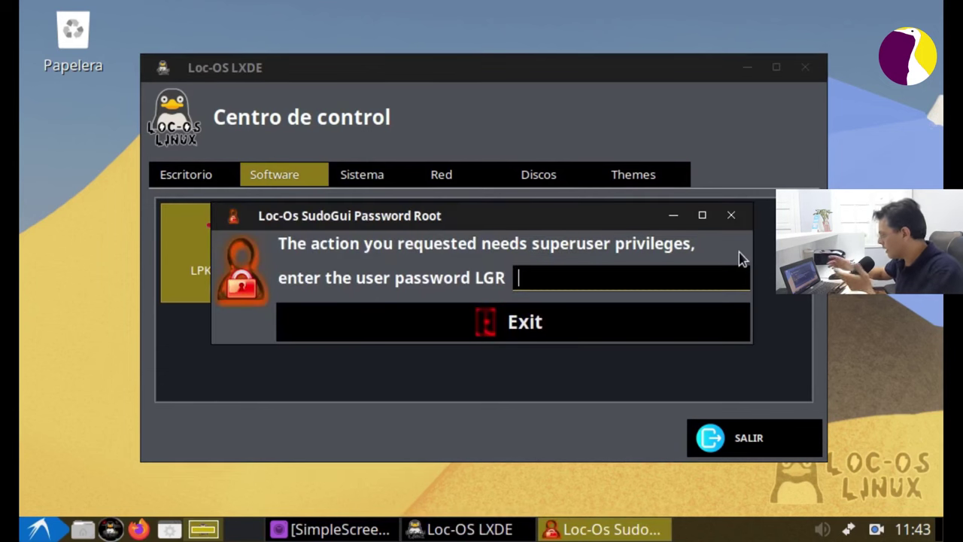
pyautogui.write('••••')
pyautogui.press('Return')
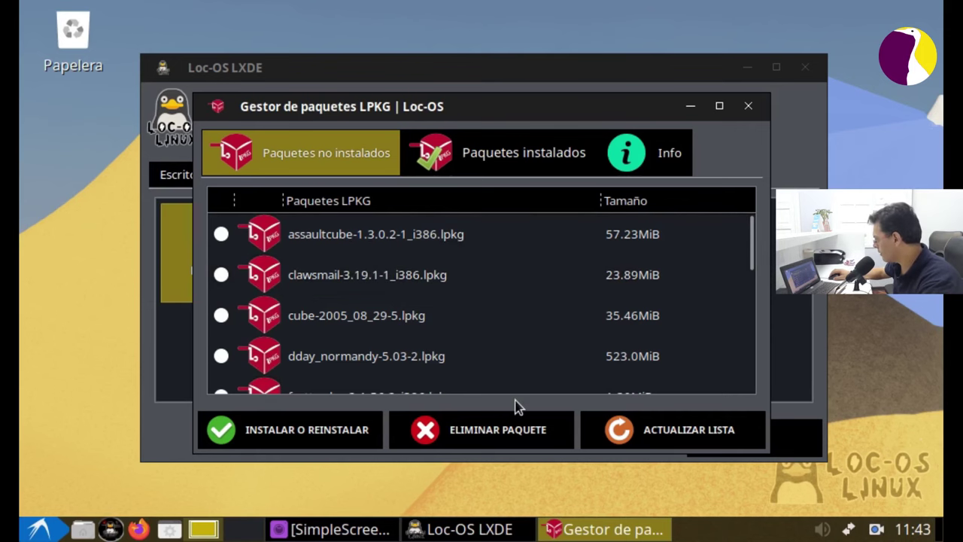
pyautogui.click(719, 107)
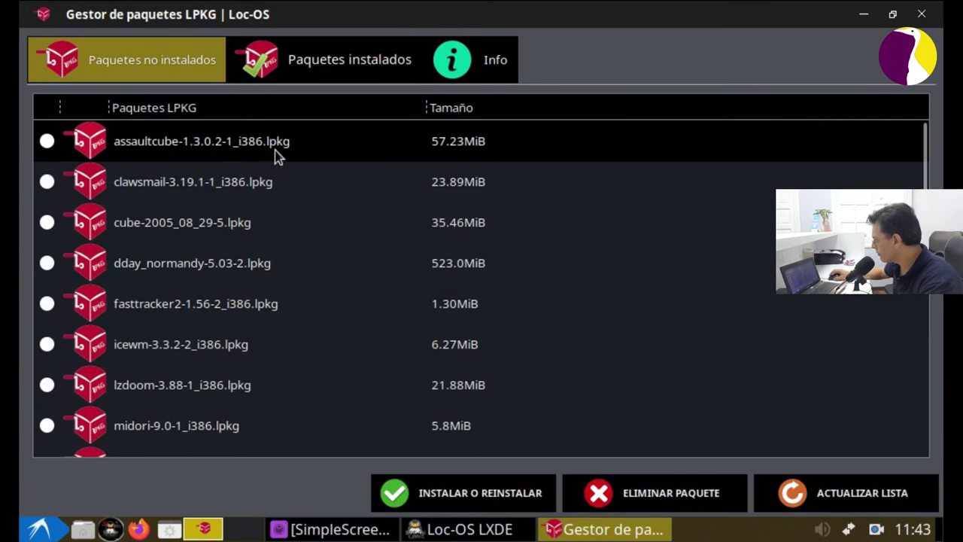
# Look through the full list of LPKG packages that are not installed, checking their names and sizes.
pyautogui.scroll(-5, 327, 268)
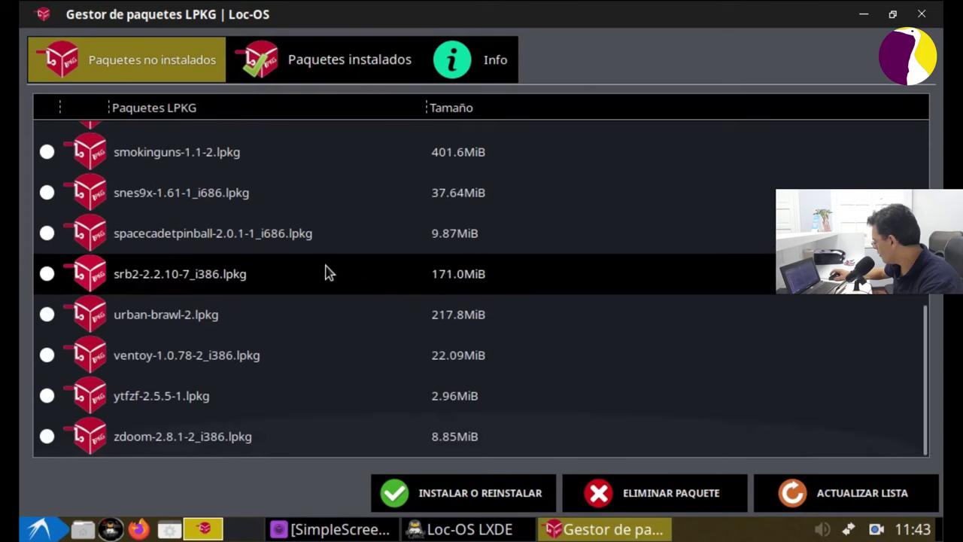
pyautogui.scroll(1, 197, 443)
pyautogui.scroll(-1, 211, 436)
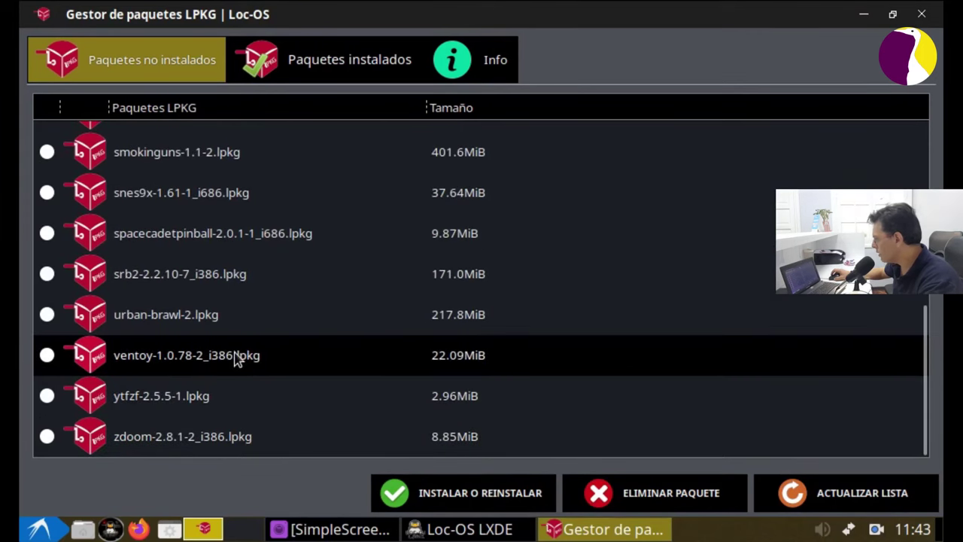
pyautogui.scroll(2, 236, 359)
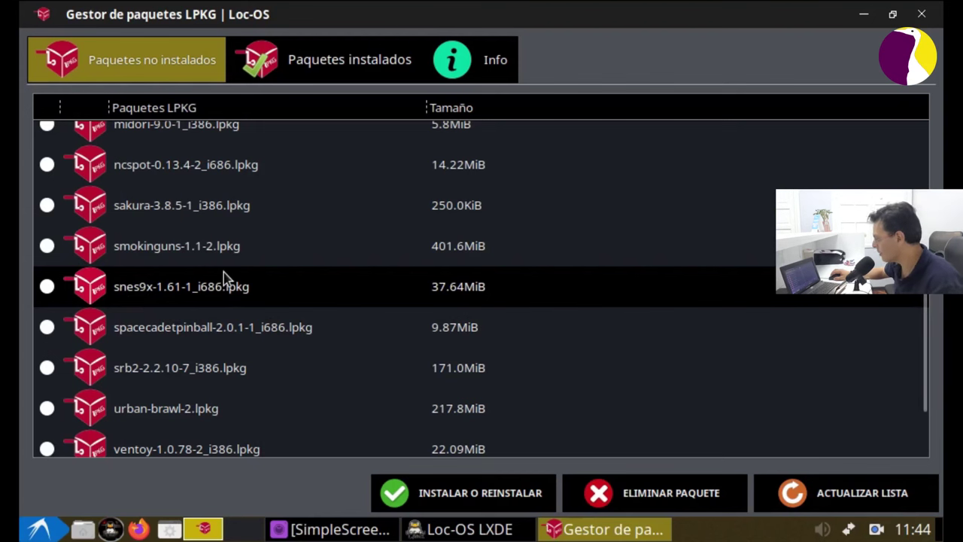
pyautogui.scroll(1, 281, 236)
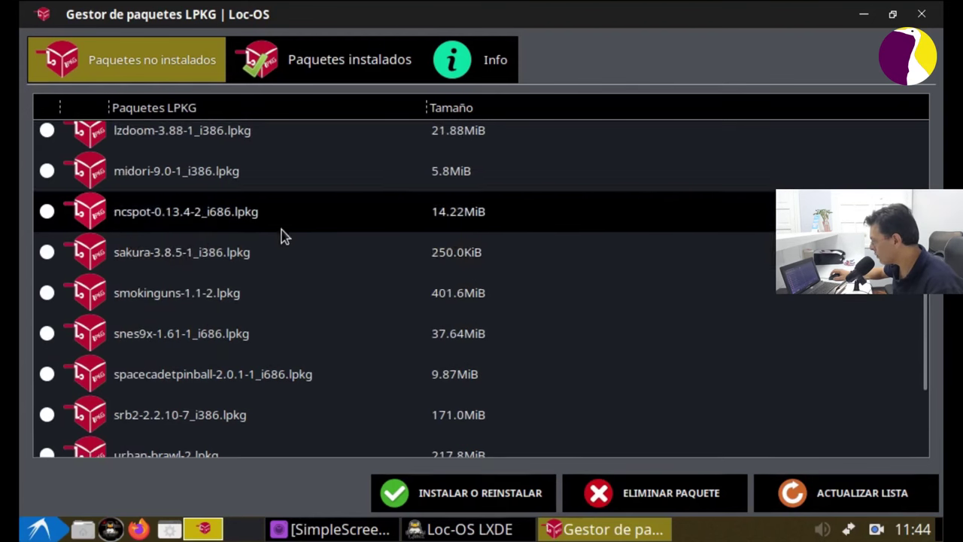
pyautogui.scroll(1, 231, 261)
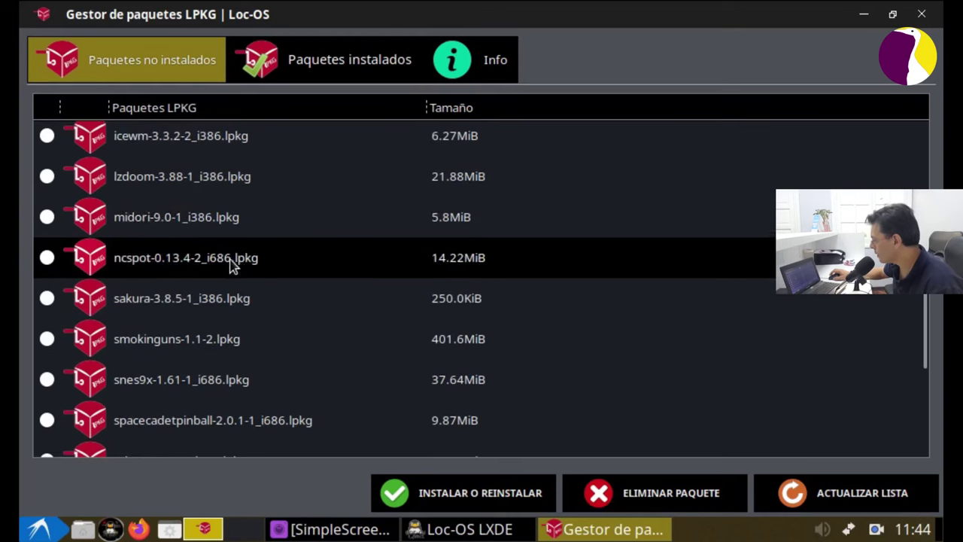
pyautogui.scroll(5, 356, 286)
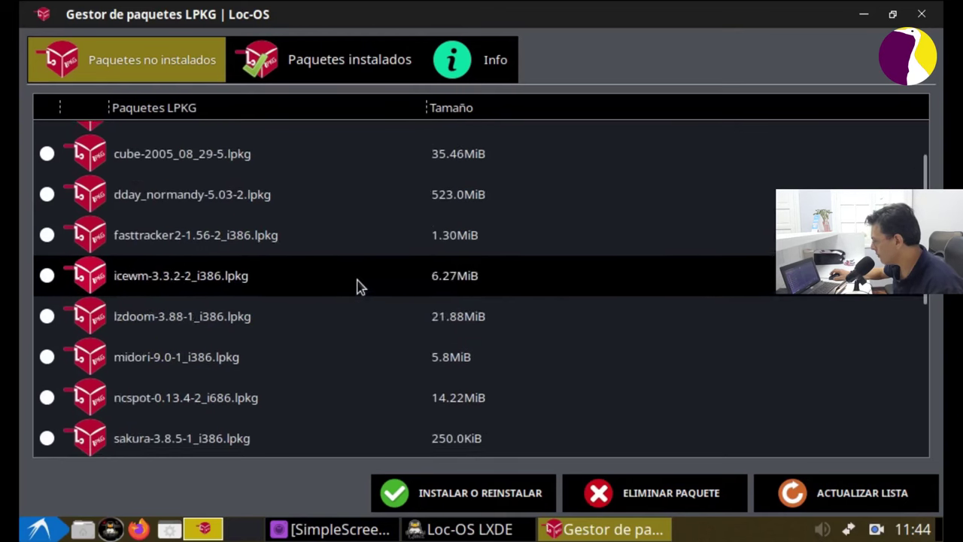
pyautogui.scroll(-10, 356, 286)
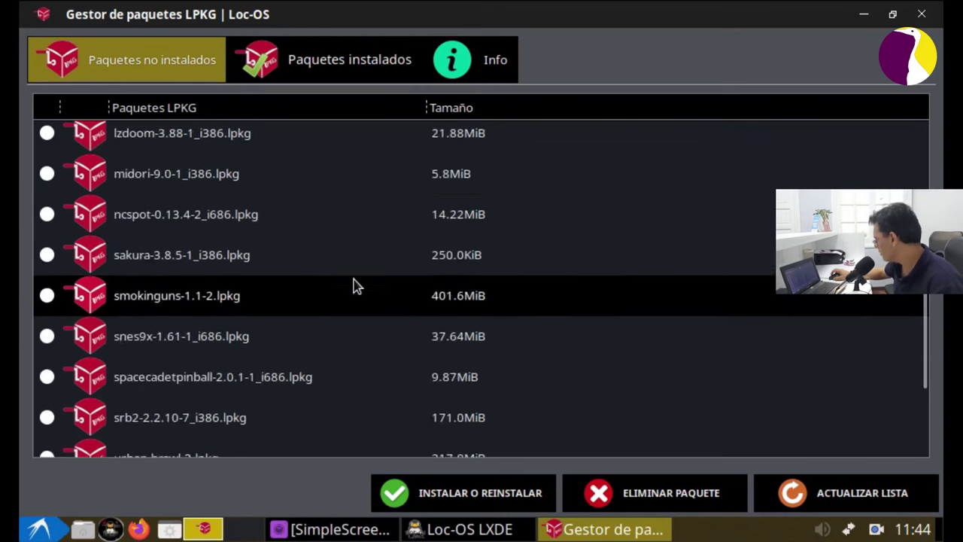
pyautogui.scroll(5, 355, 286)
pyautogui.scroll(5, 355, 280)
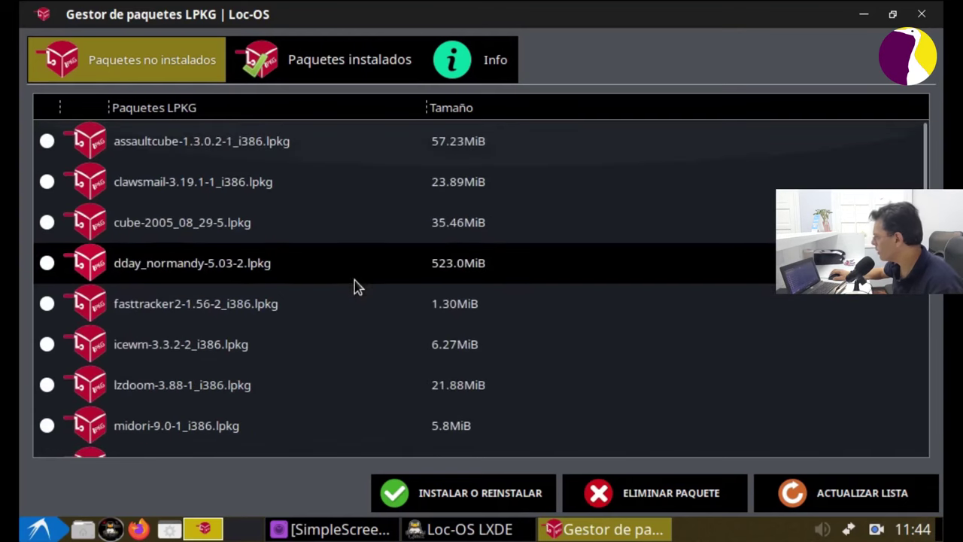
# Check the list of installed LPKG packages and read the package manager's information text through to the end.
pyautogui.click(324, 62)
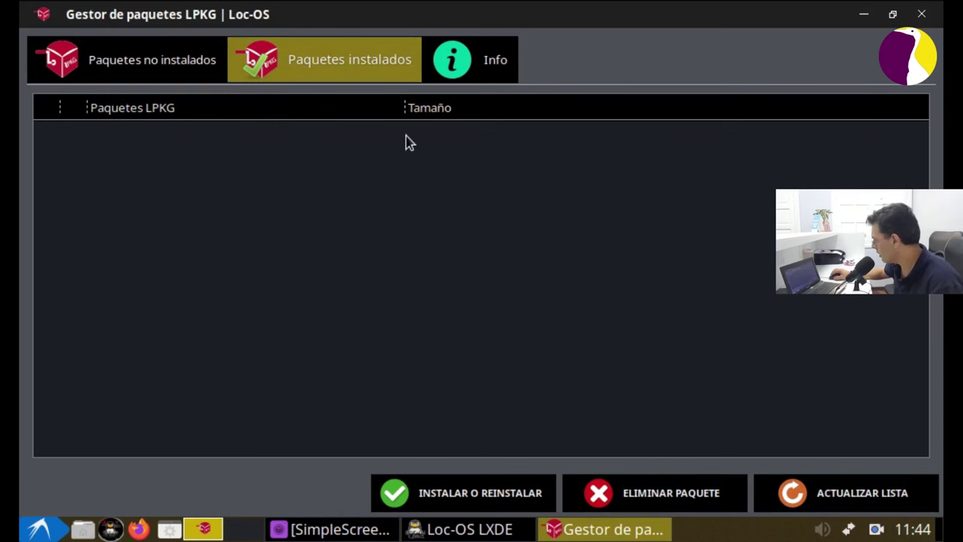
pyautogui.click(486, 62)
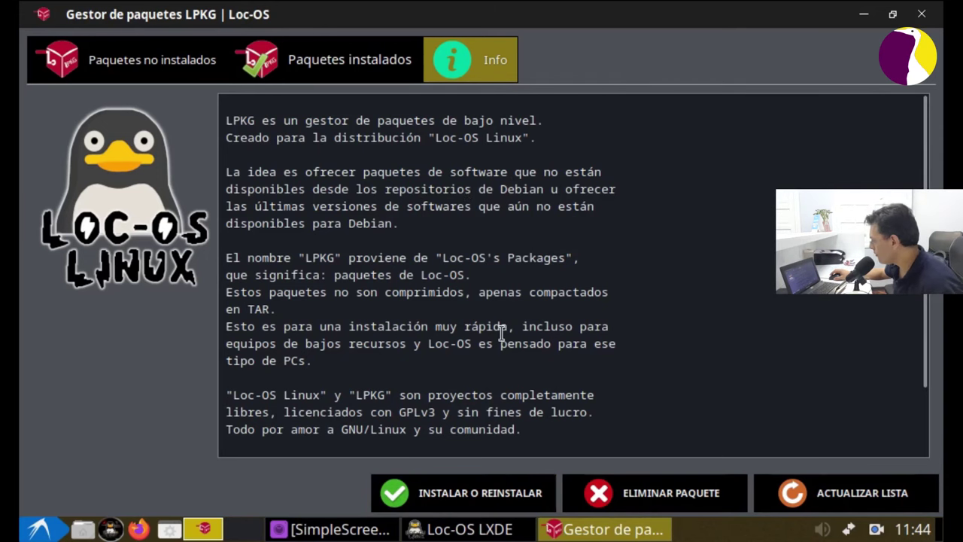
pyautogui.scroll(-2, 500, 327)
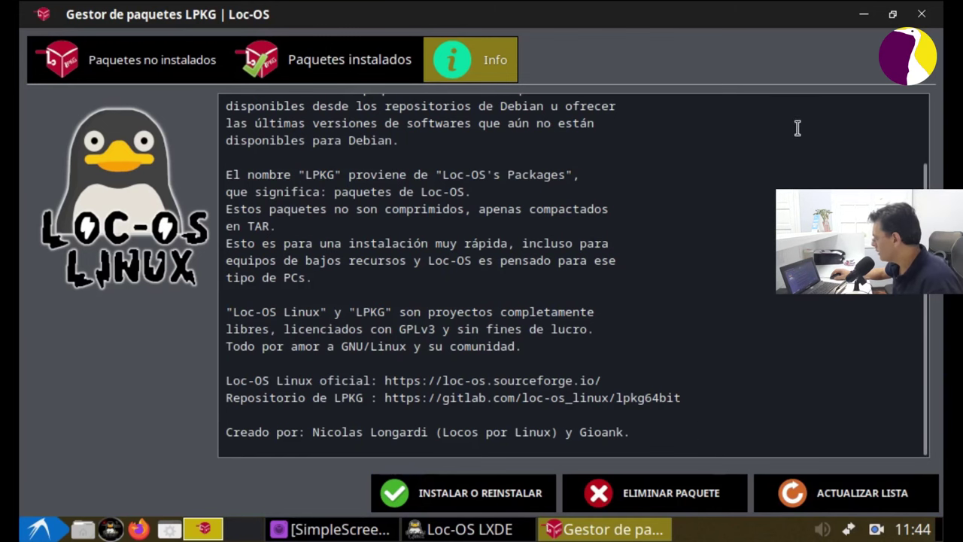
pyautogui.scroll(2, 632, 348)
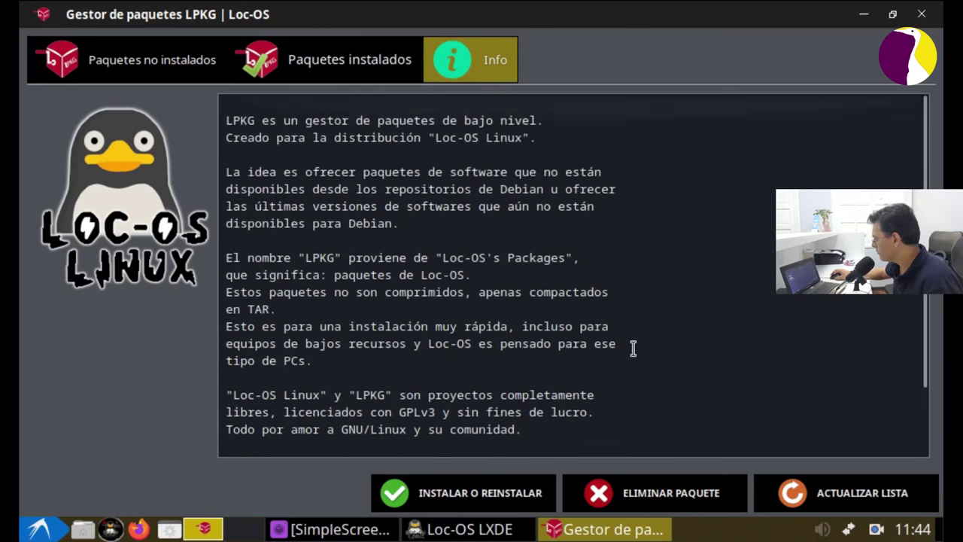
# Return to the packages not installed, review the list once more, and close the LPKG package manager.
pyautogui.click(124, 60)
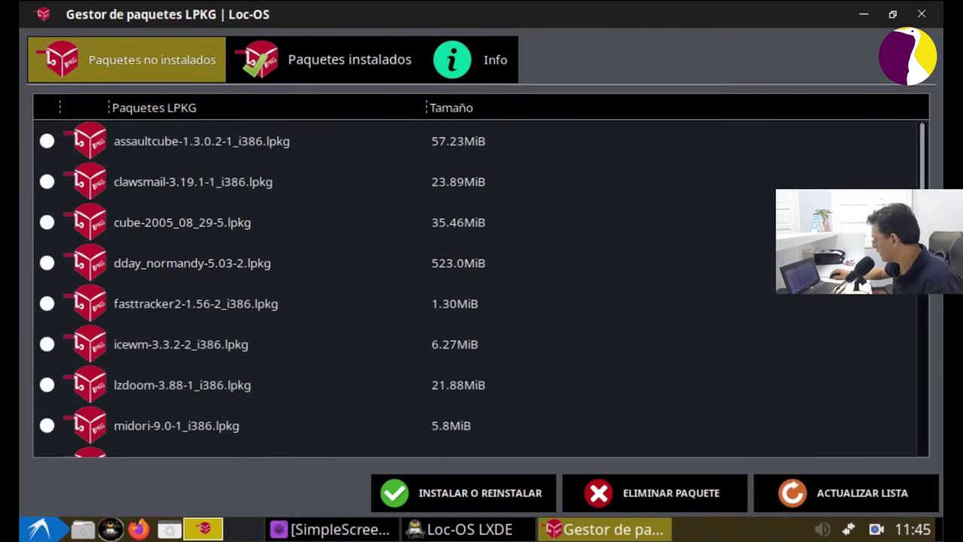
pyautogui.scroll(-2, 833, 305)
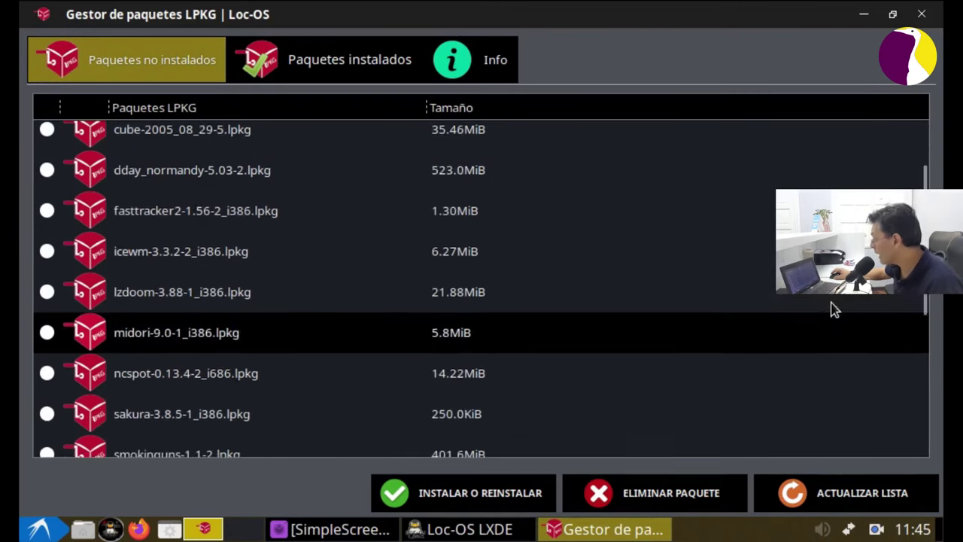
pyautogui.scroll(-3, 833, 309)
pyautogui.scroll(2, 717, 305)
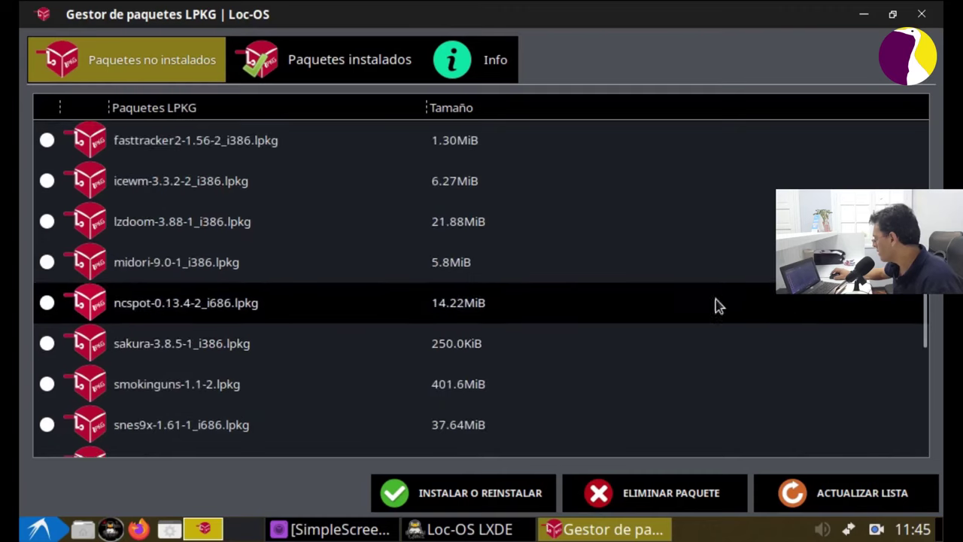
pyautogui.scroll(3, 717, 305)
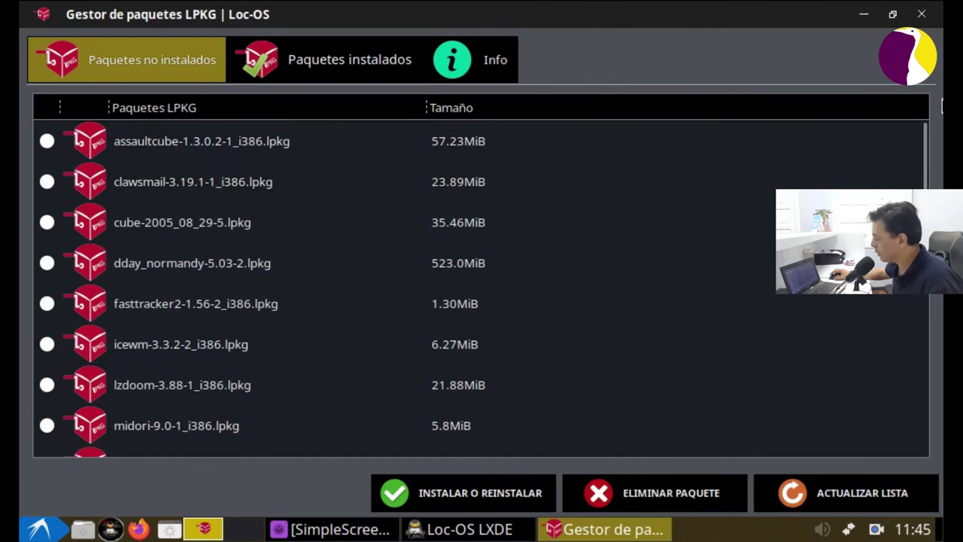
pyautogui.scroll(-5, 535, 279)
pyautogui.scroll(-5, 536, 315)
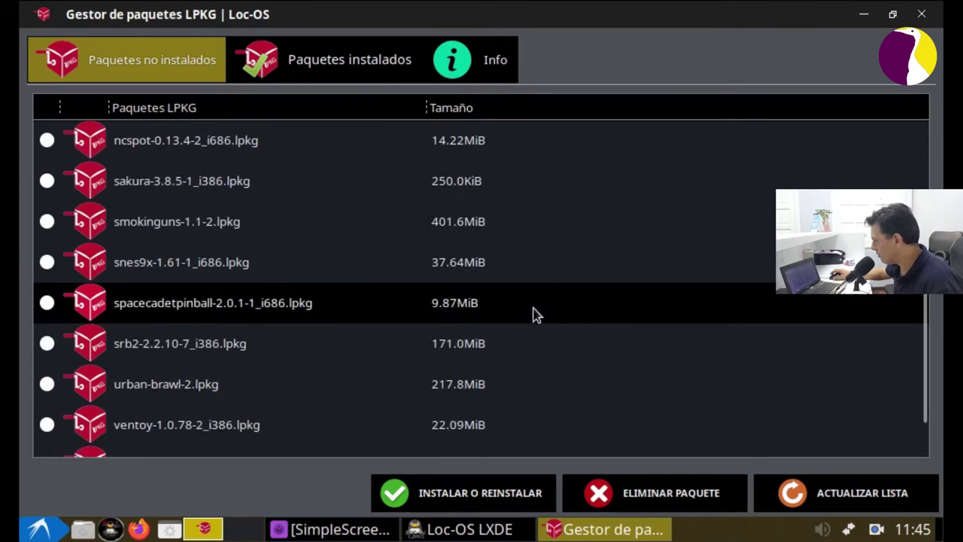
pyautogui.scroll(6, 545, 310)
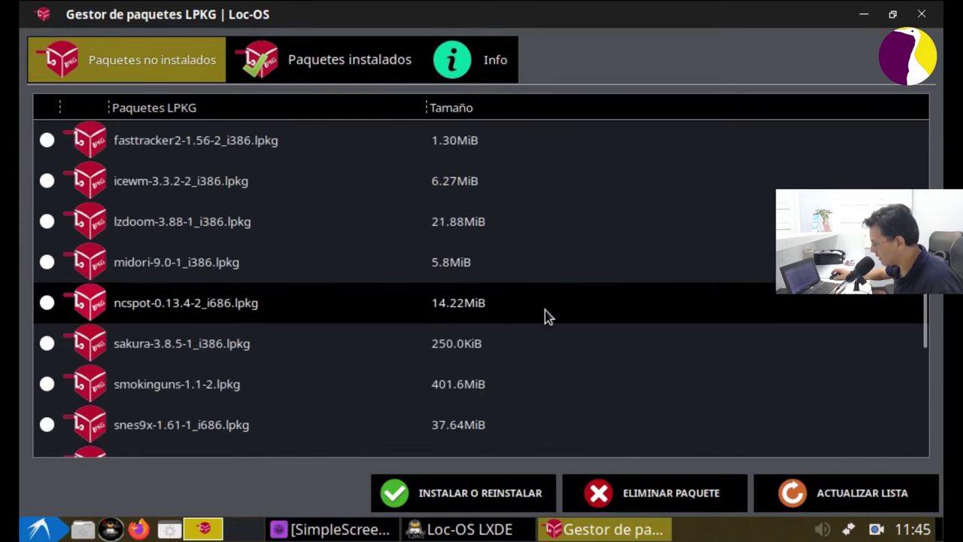
pyautogui.scroll(-6, 543, 320)
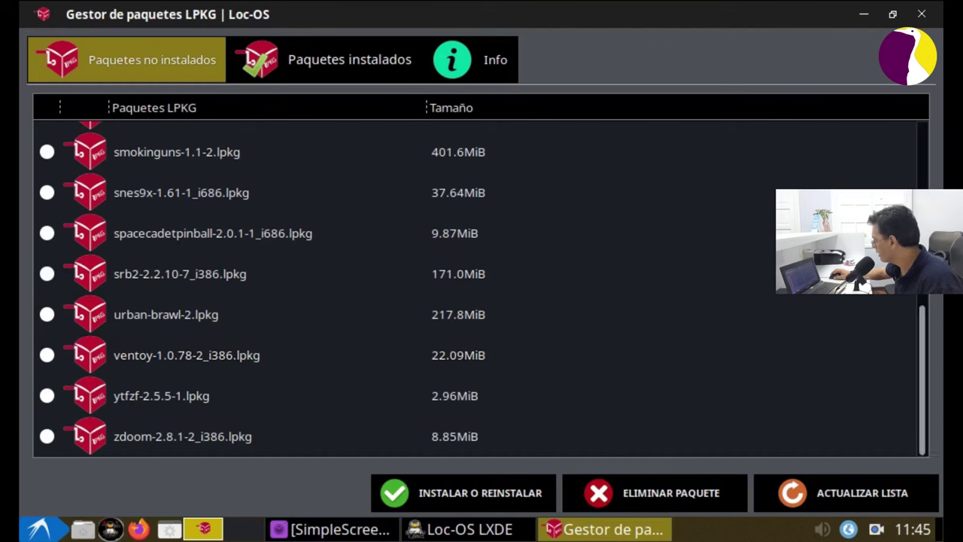
pyautogui.scroll(5, 850, 233)
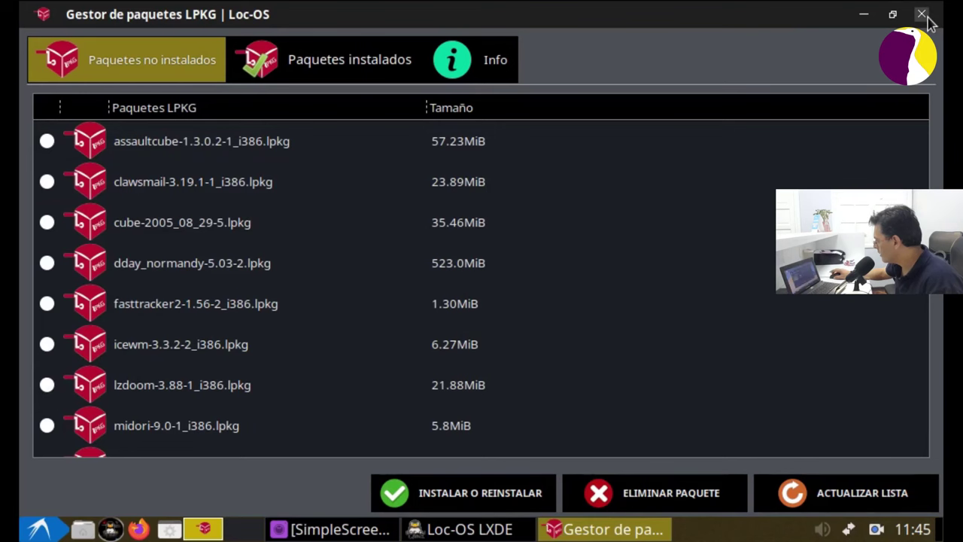
pyautogui.click(922, 14)
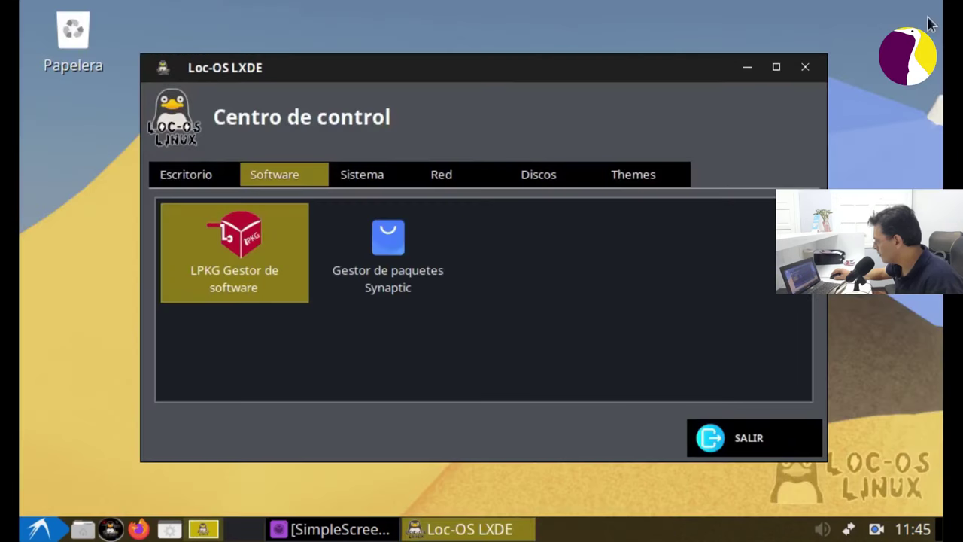
# Review the tools in the control center's Sistema and Red categories.
pyautogui.click(377, 178)
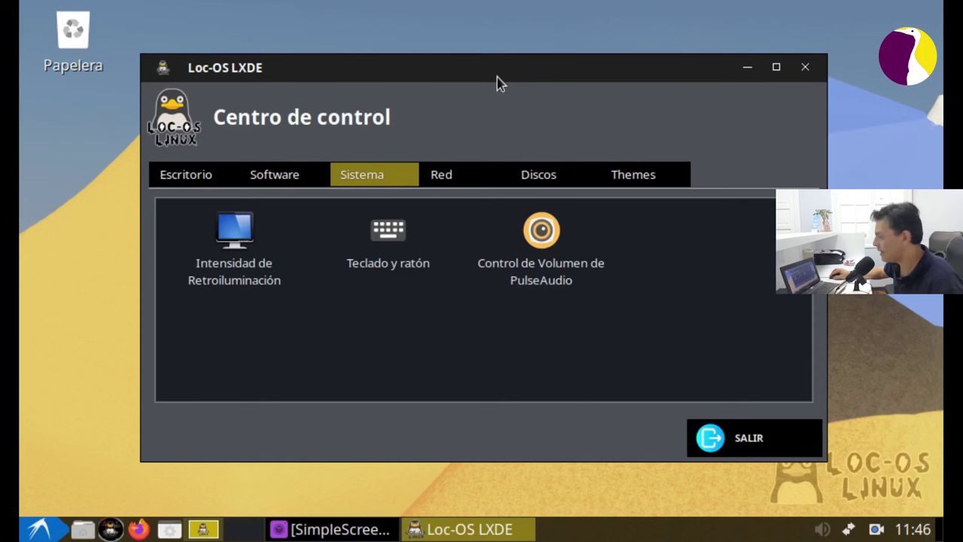
pyautogui.moveTo(497, 76); pyautogui.dragTo(486, 57)
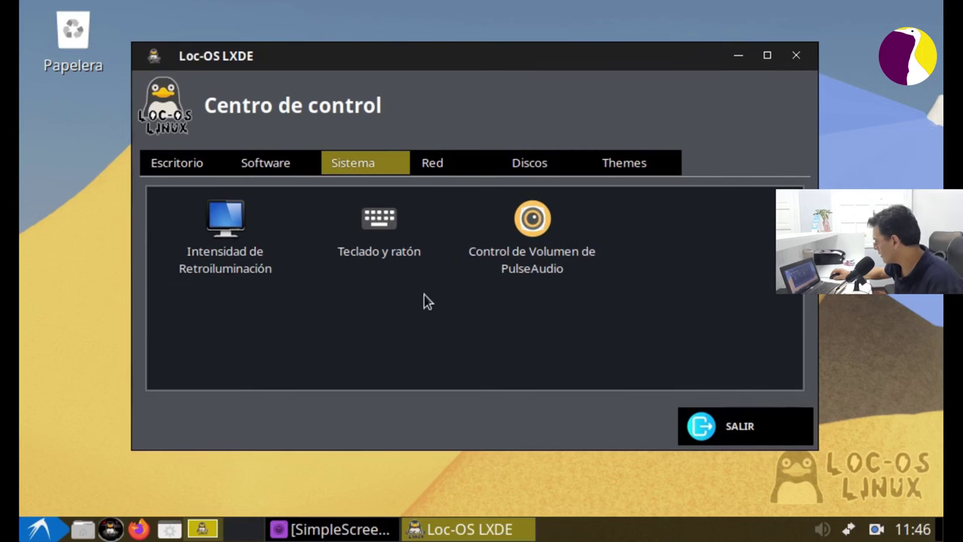
pyautogui.click(456, 165)
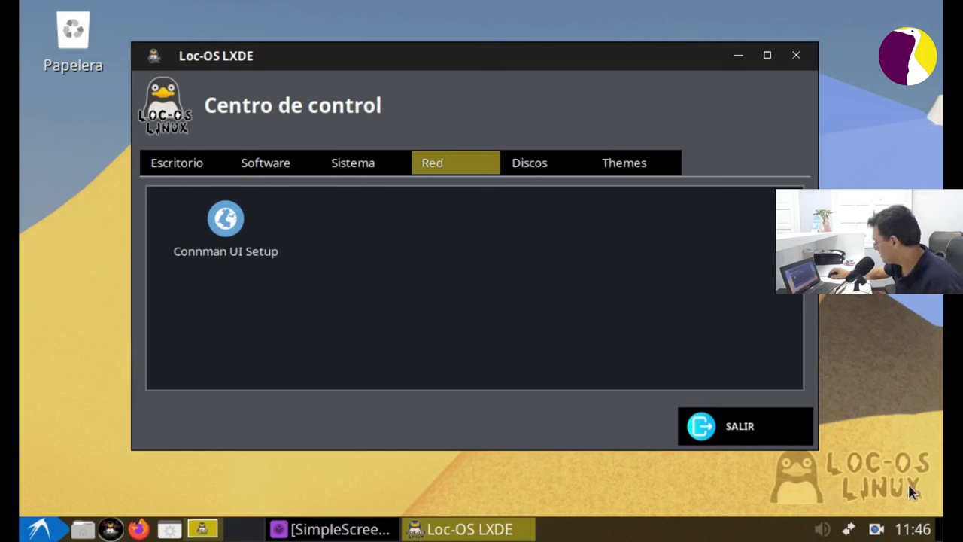
# Open the network settings, inspect the wireless and wired connections, and close the settings window.
pyautogui.click(849, 530)
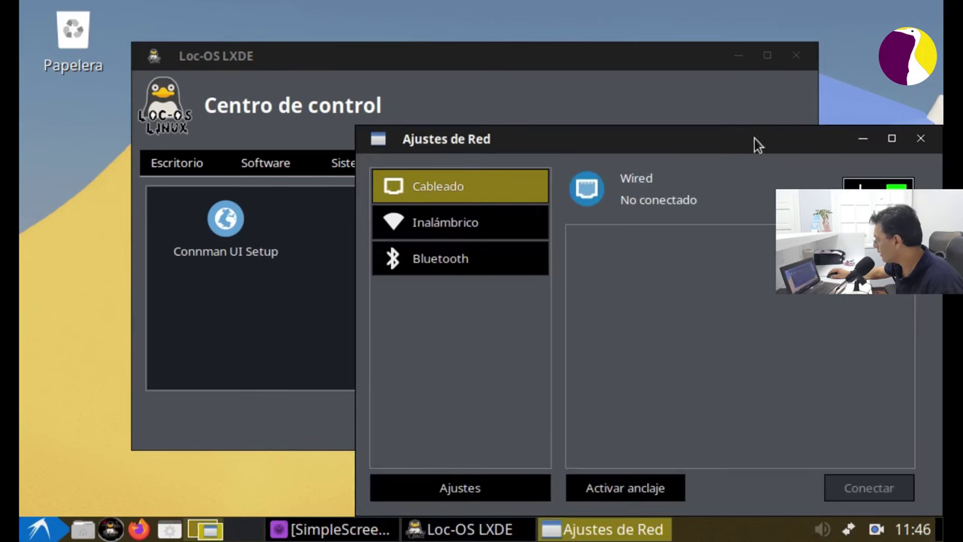
pyautogui.moveTo(757, 145); pyautogui.dragTo(585, 88)
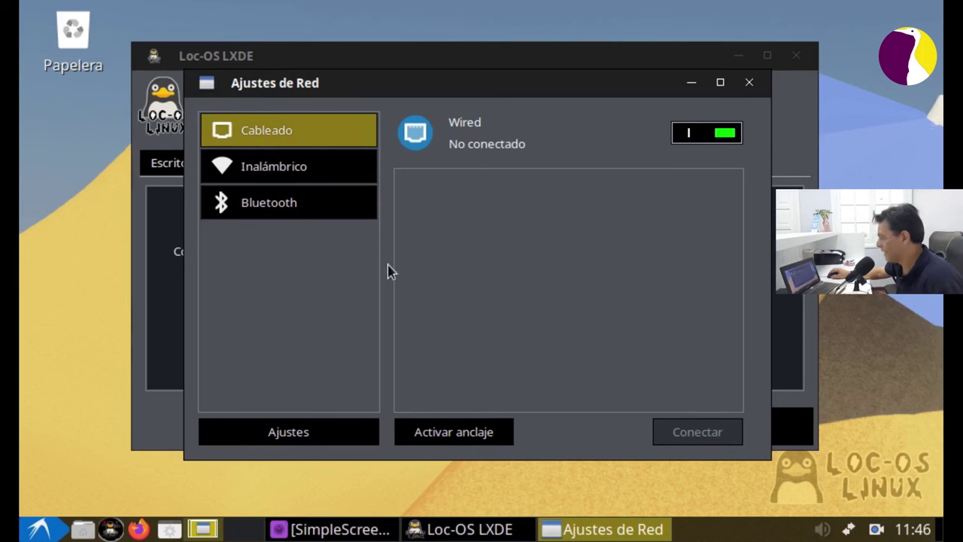
pyautogui.click(370, 167)
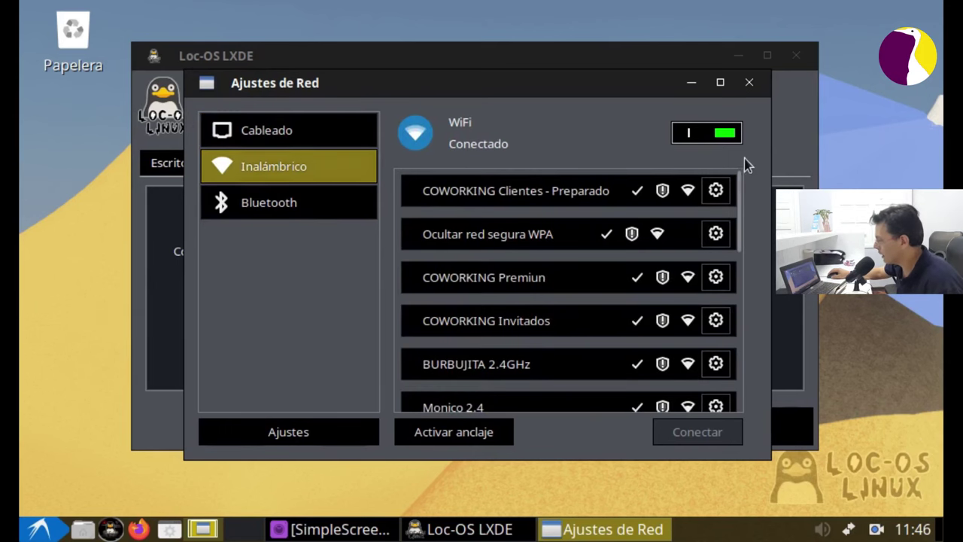
pyautogui.click(333, 142)
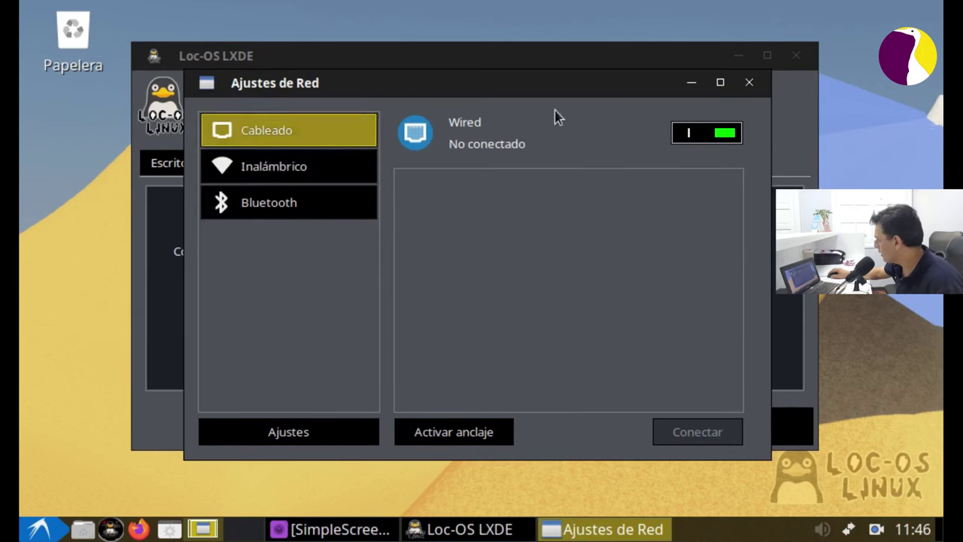
pyautogui.click(750, 82)
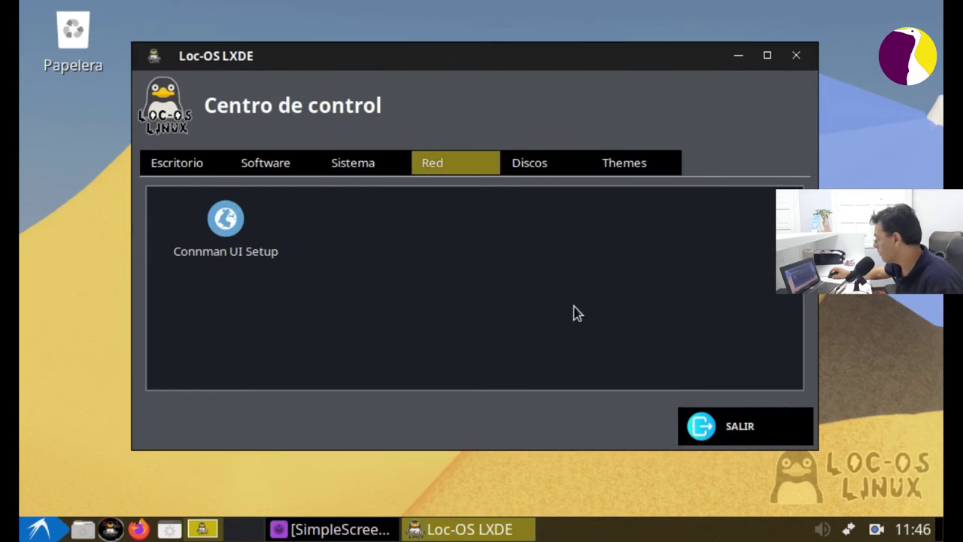
# Show the disk tools in the control center's Discos category.
pyautogui.click(527, 167)
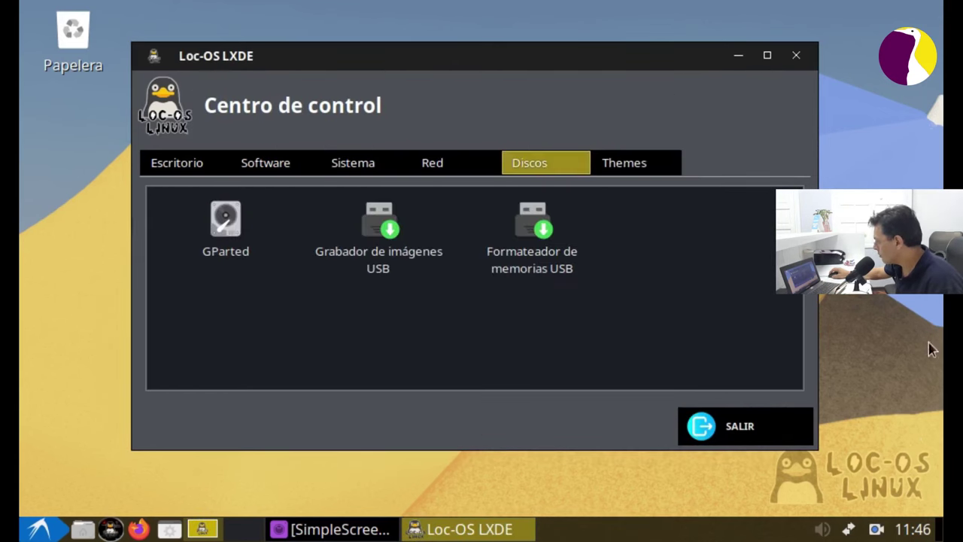
# Show the available desktop themes in the control center's Themes category and maximize its window.
pyautogui.click(652, 165)
pyautogui.scroll(-2, 721, 282)
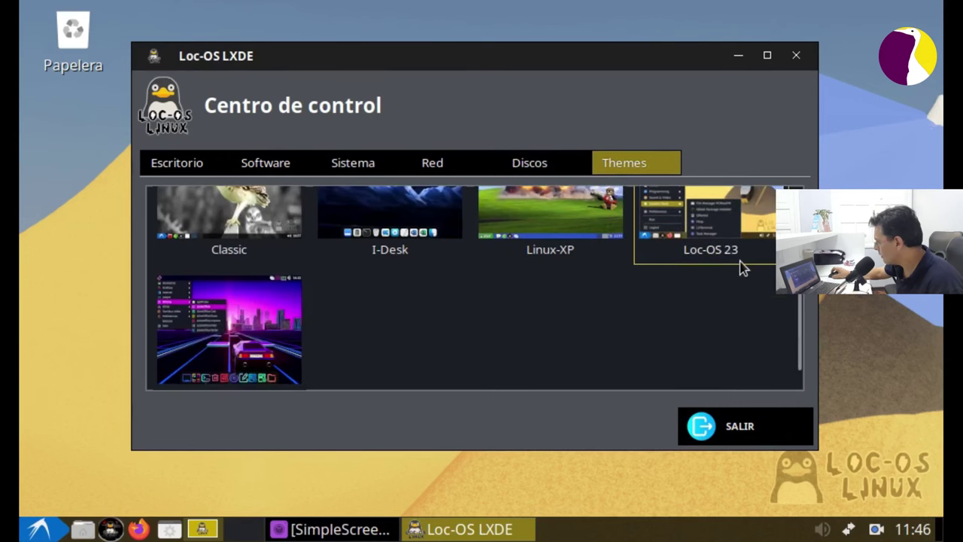
pyautogui.scroll(2, 667, 308)
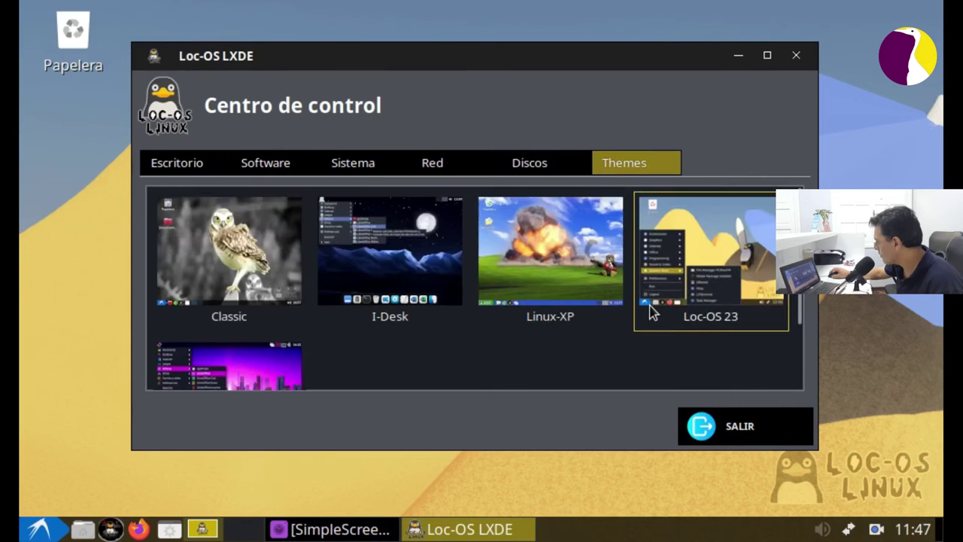
pyautogui.click(768, 56)
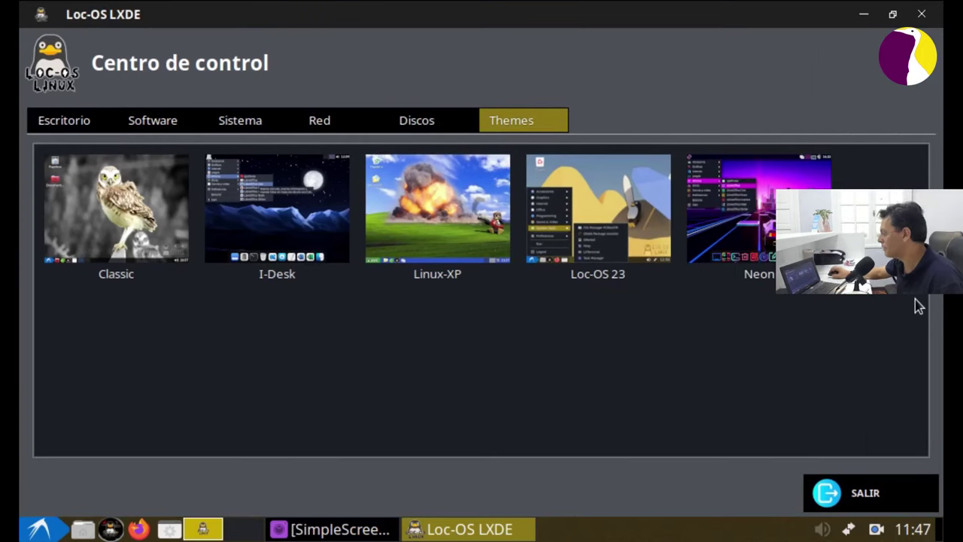
# Apply the Classic theme, minimize the control center, and check how the calendar and recorder window look.
pyautogui.click(109, 193)
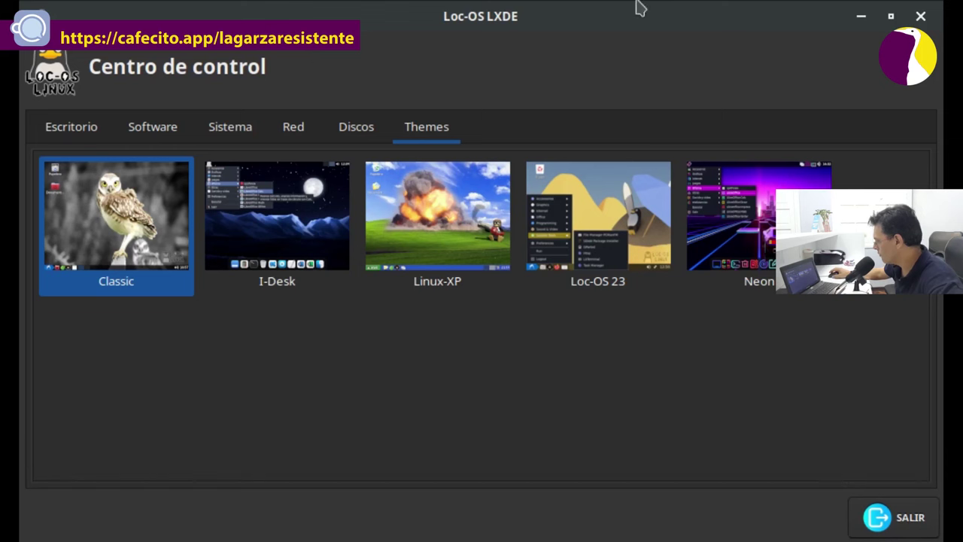
pyautogui.click(864, 21)
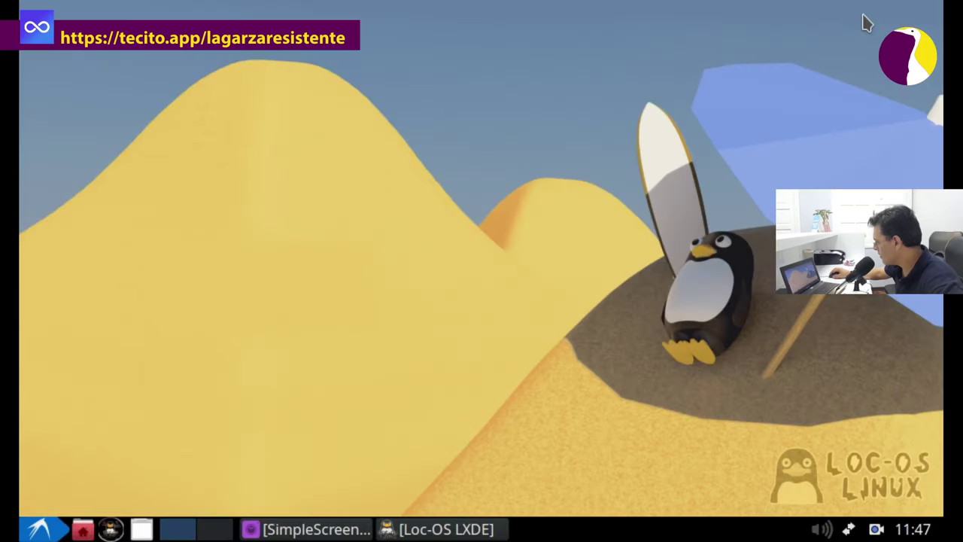
pyautogui.click(913, 530)
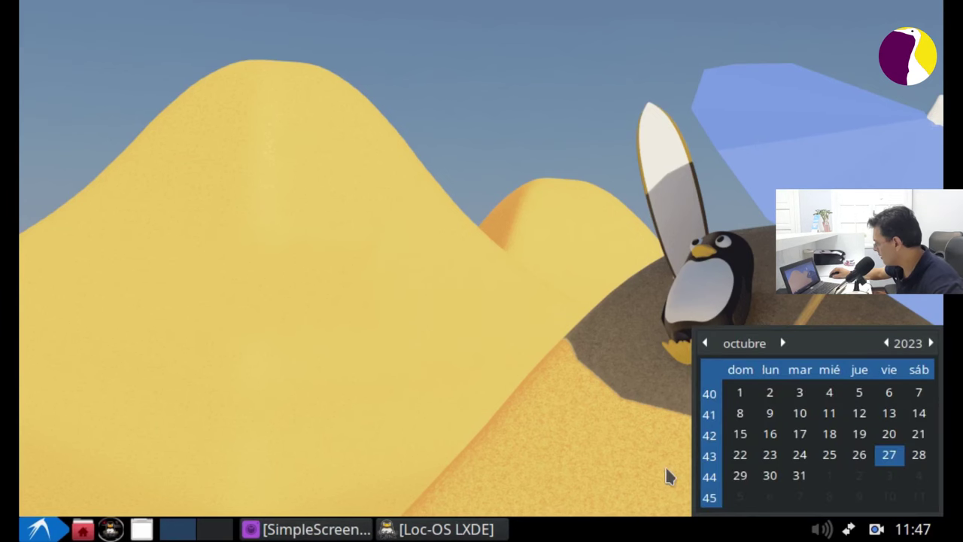
pyautogui.click(309, 528)
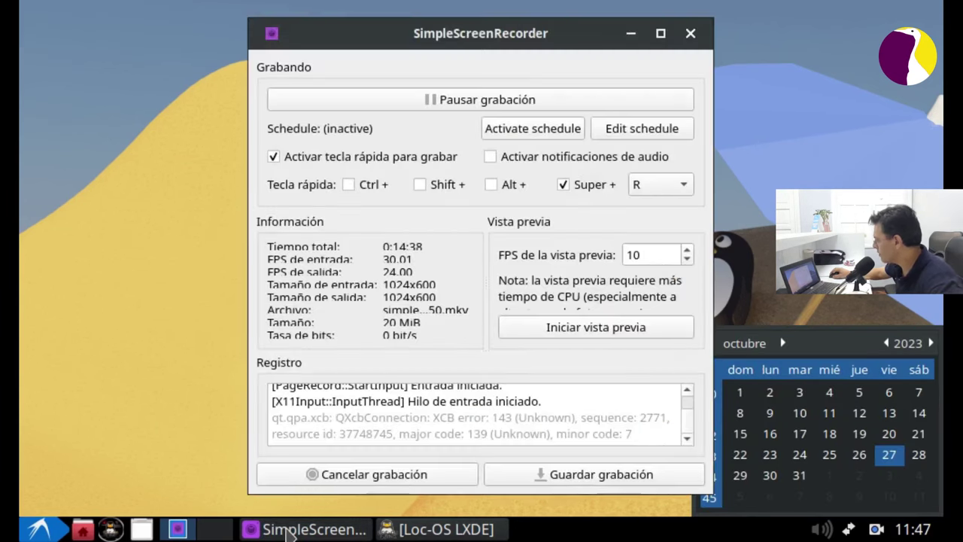
pyautogui.click(287, 530)
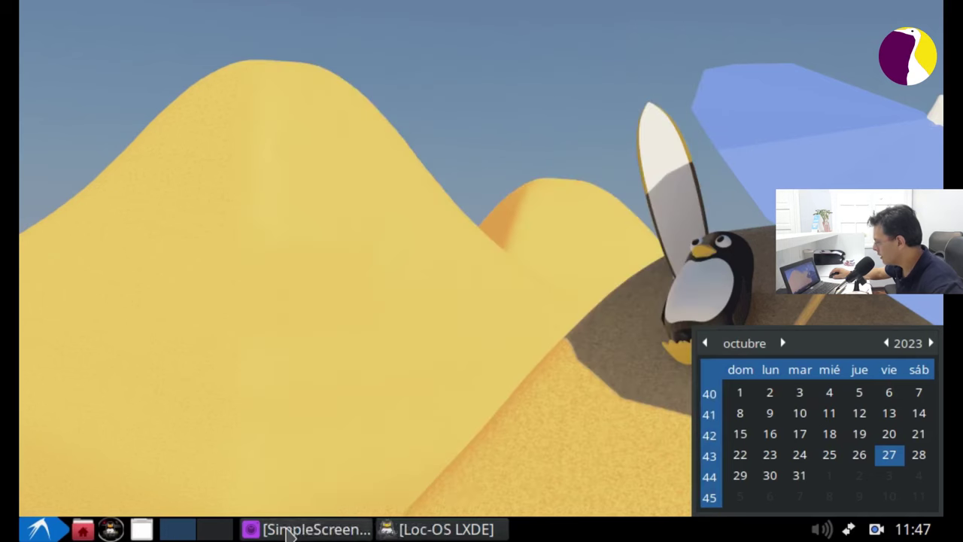
# Review the application menu's look under the Classic theme and close the menu.
pyautogui.click(40, 529)
pyautogui.click(42, 529)
pyautogui.click(44, 527)
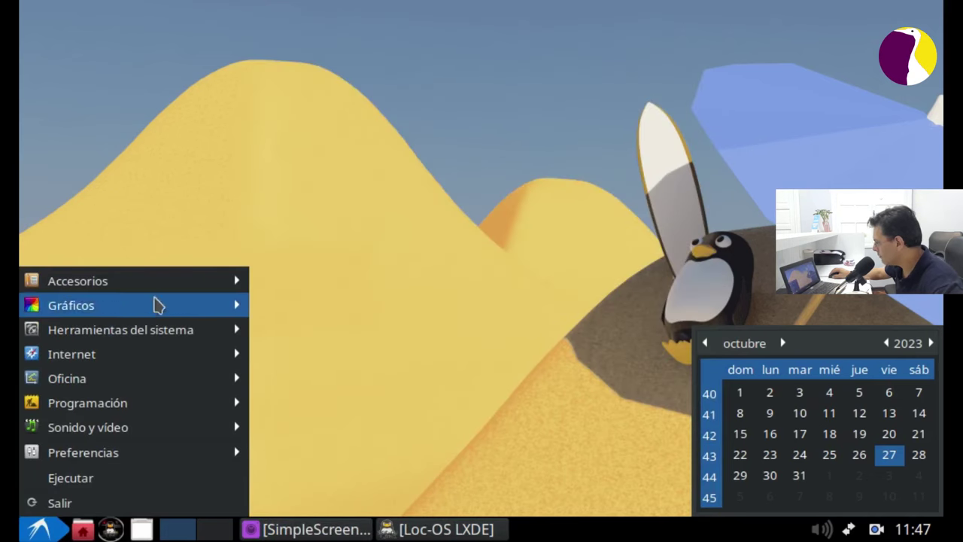
pyautogui.moveTo(177, 287)
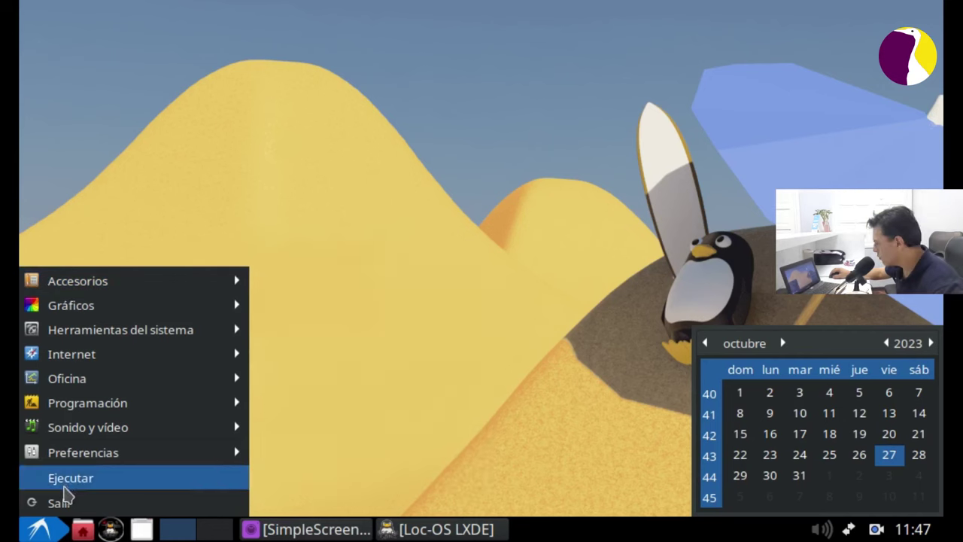
pyautogui.click(39, 528)
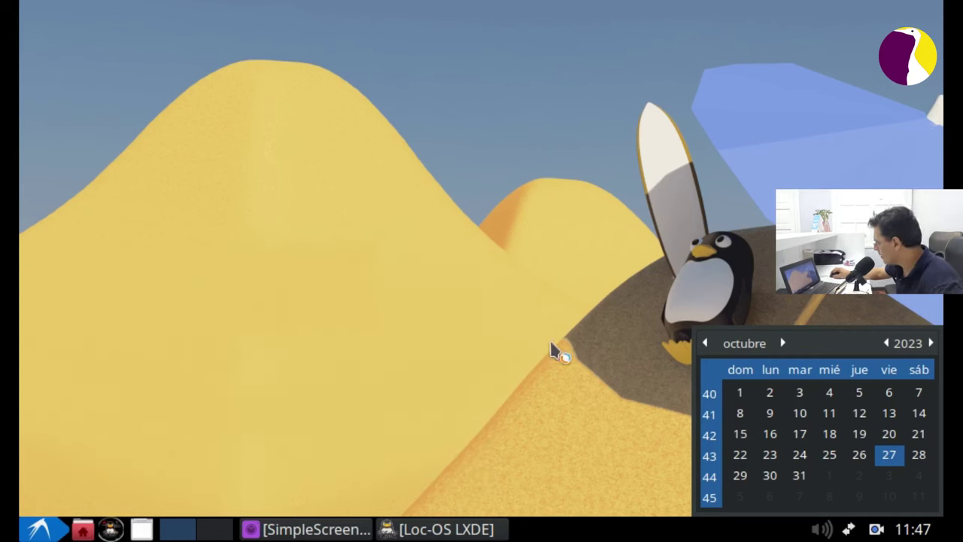
# Dismiss the calendar, inspect the home folder in a maximized file manager window, and close it.
pyautogui.click(913, 530)
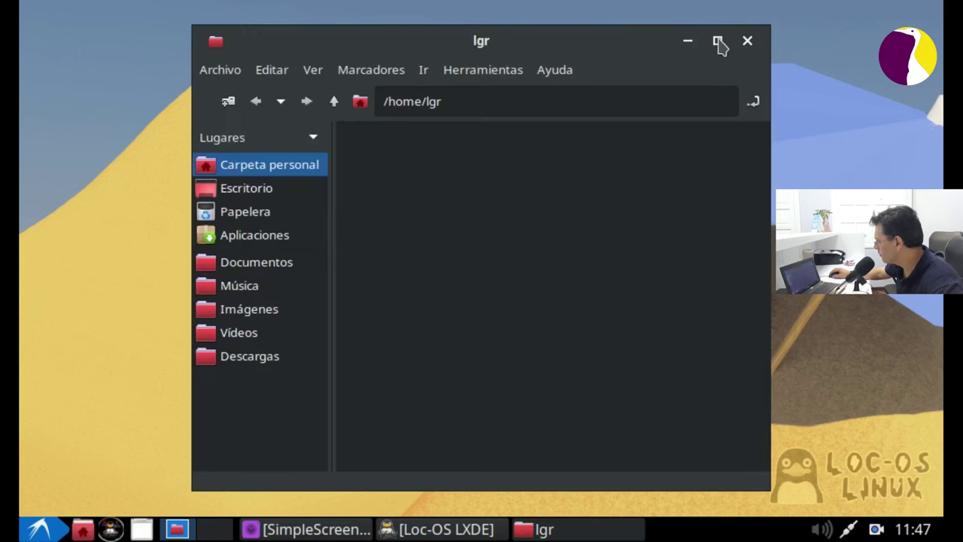
pyautogui.click(718, 40)
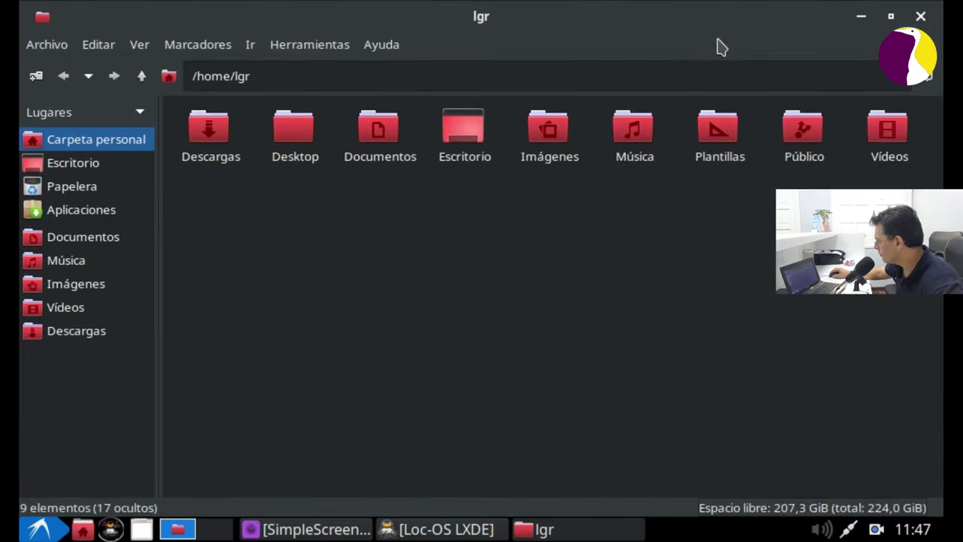
pyautogui.click(922, 17)
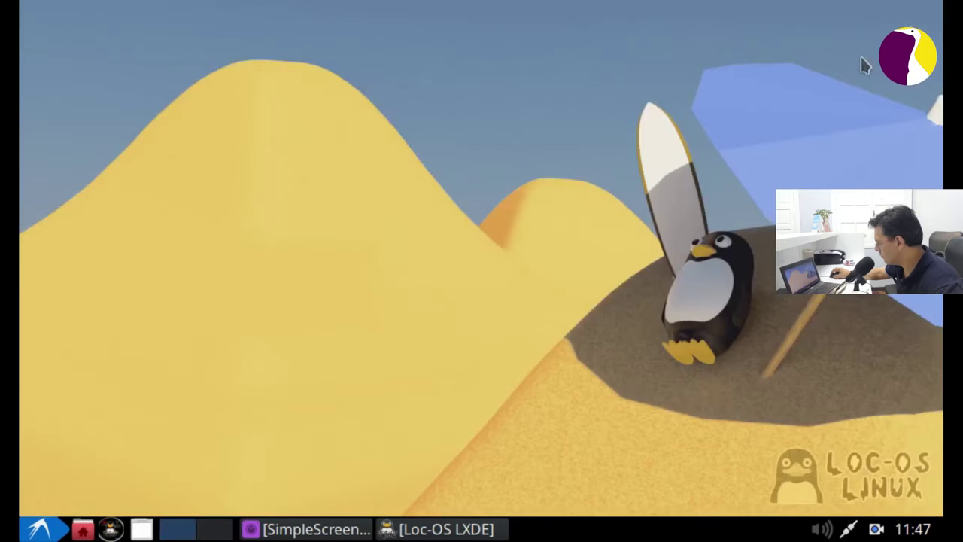
# Restore the control center, apply the I-Desk theme, and minimize the window to reveal the desktop.
pyautogui.click(443, 525)
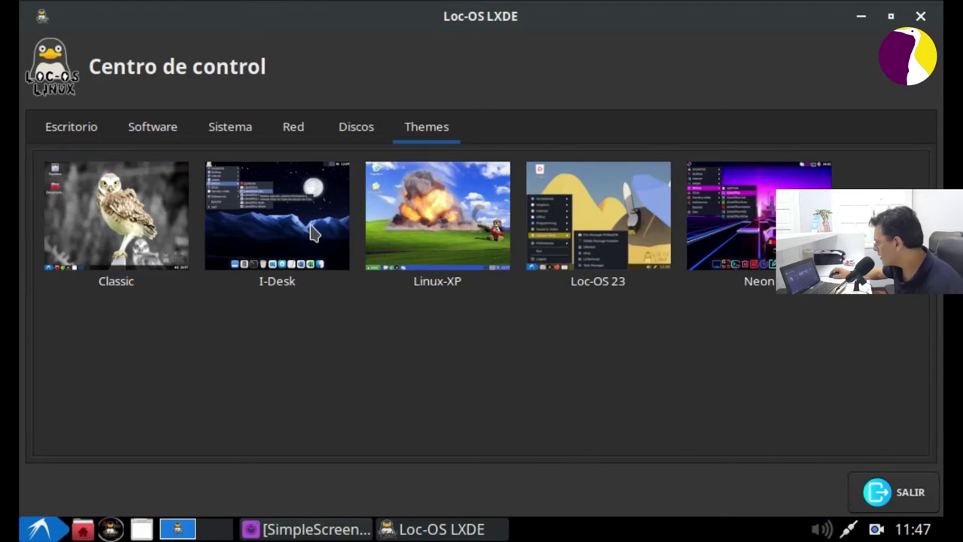
pyautogui.click(283, 238)
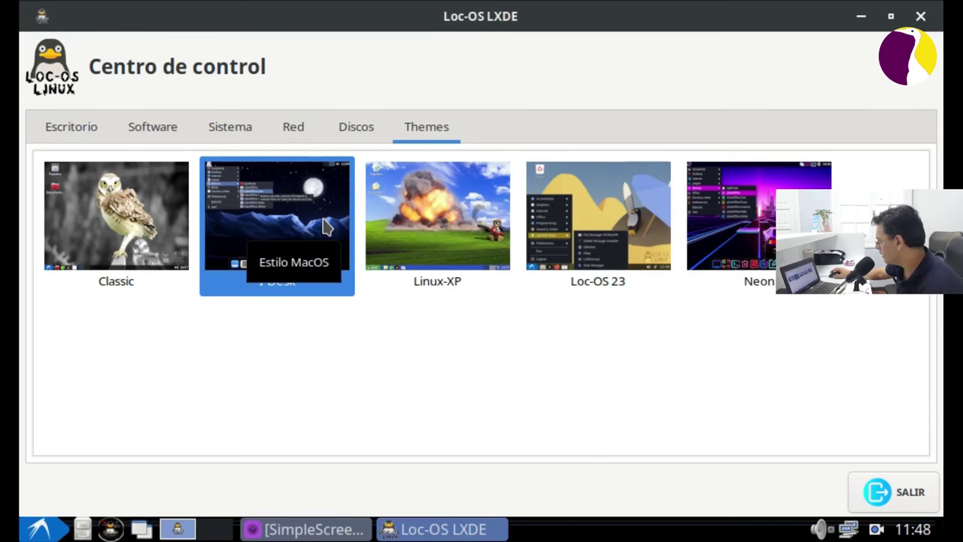
pyautogui.click(447, 530)
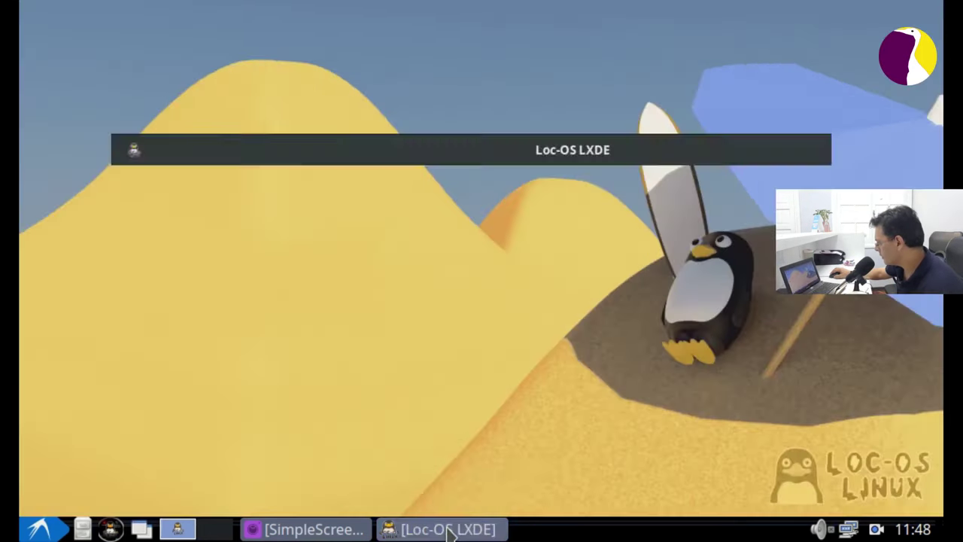
# Review the application menu and the home folder's icons under the I-Desk theme, and close the file manager.
pyautogui.click(40, 529)
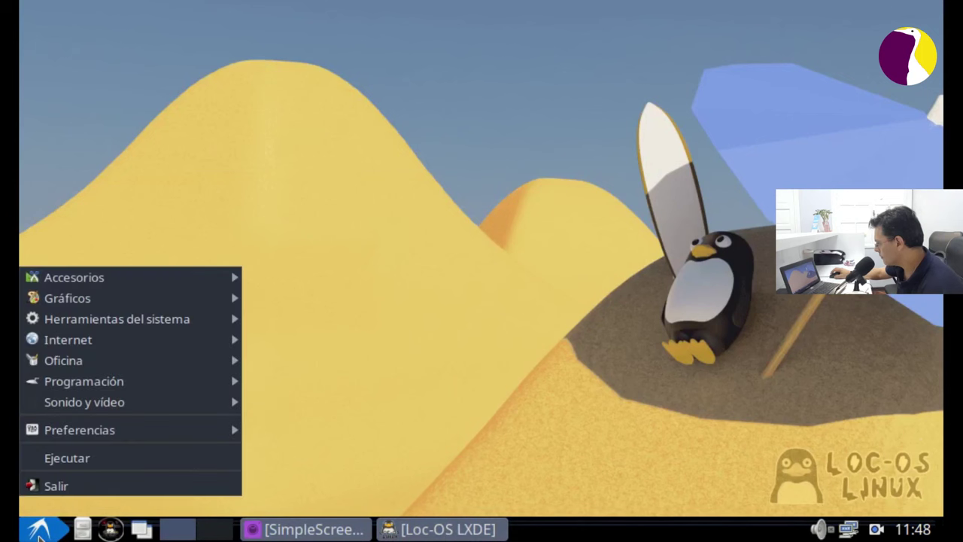
pyautogui.click(39, 530)
pyautogui.click(39, 530)
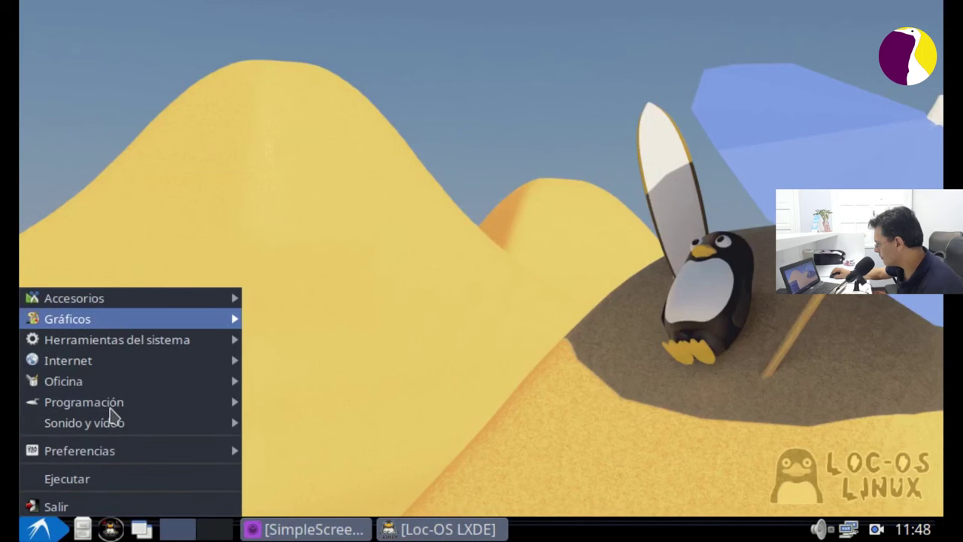
pyautogui.click(42, 530)
pyautogui.click(41, 530)
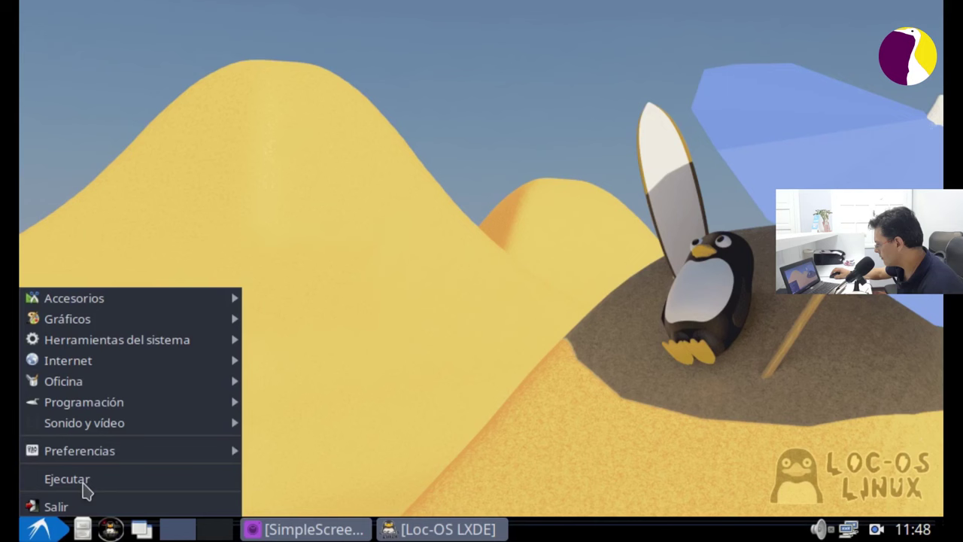
pyautogui.click(40, 530)
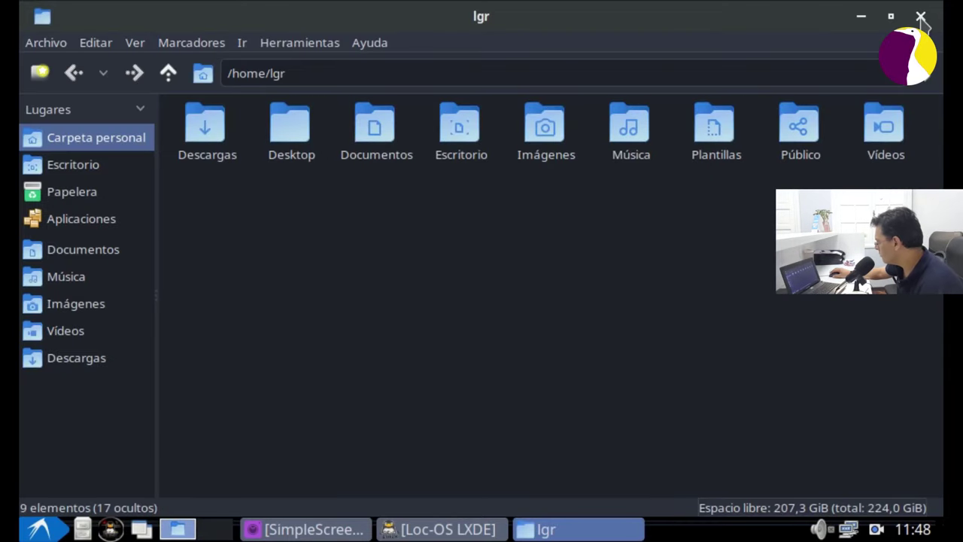
pyautogui.click(921, 16)
# Bring back the control center, apply the Linux-XP theme, and dismiss the desktop manager error.
pyautogui.click(412, 529)
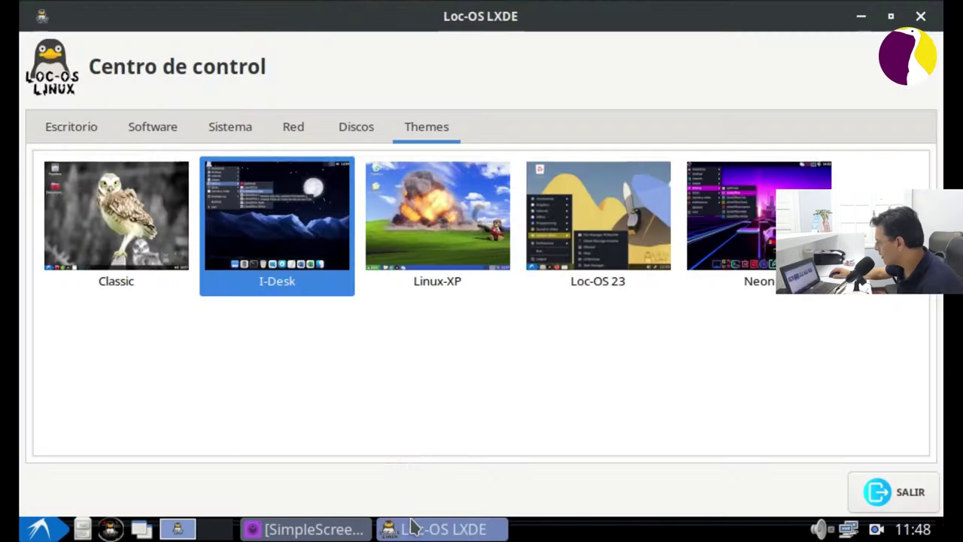
pyautogui.click(442, 230)
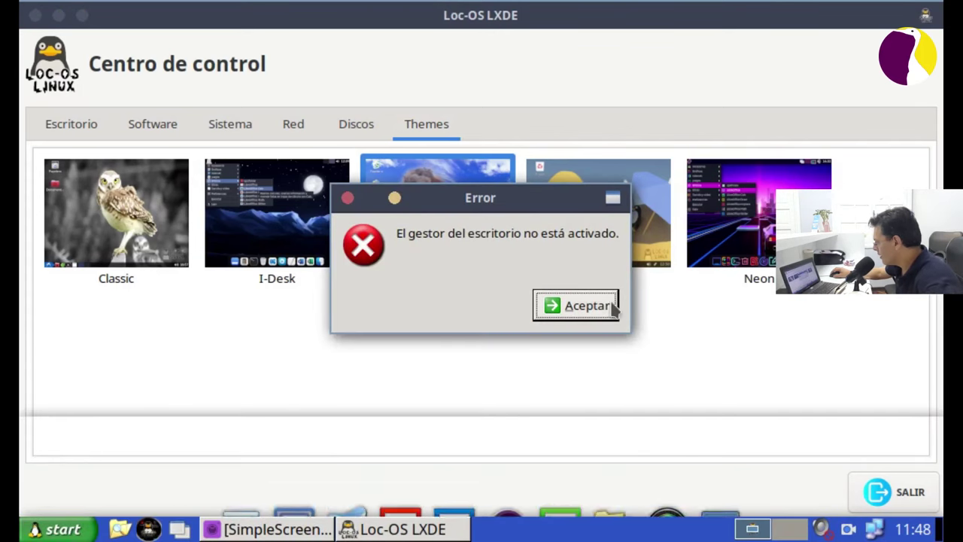
pyautogui.click(587, 314)
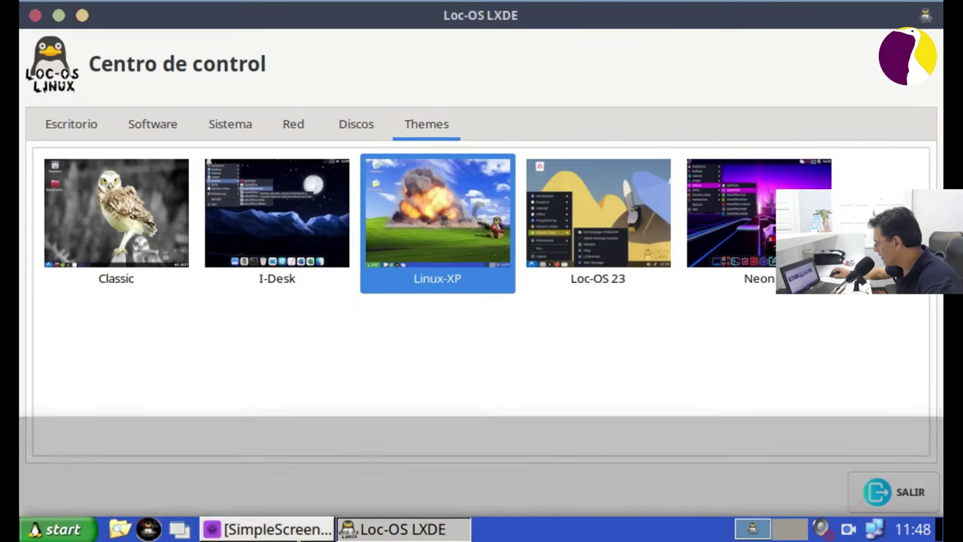
# Check the recorder window and the calendar under the Linux-XP theme, and close both again.
pyautogui.click(300, 530)
pyautogui.click(297, 530)
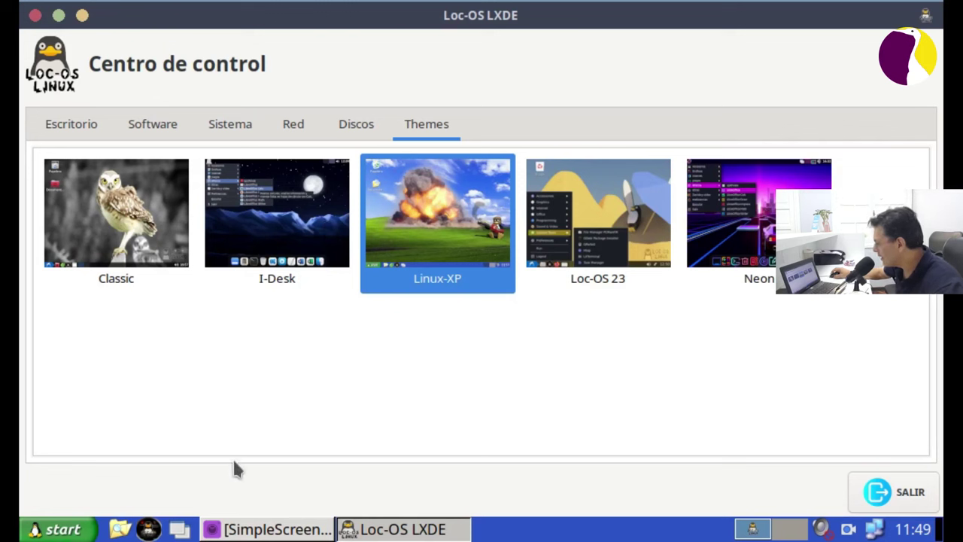
pyautogui.click(919, 531)
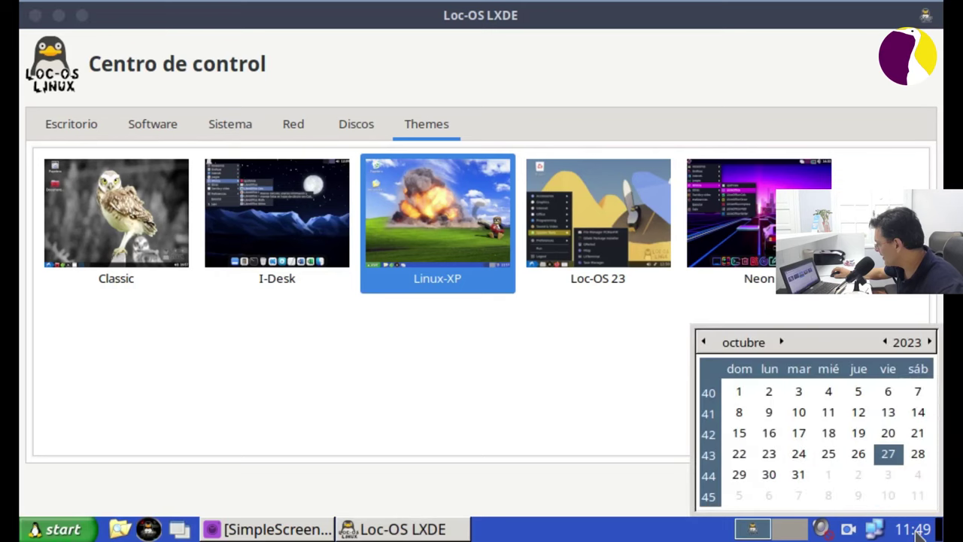
pyautogui.click(919, 531)
# Minimize the control center and browse the Linux-XP start menu, including Herramientas del sistema.
pyautogui.click(453, 527)
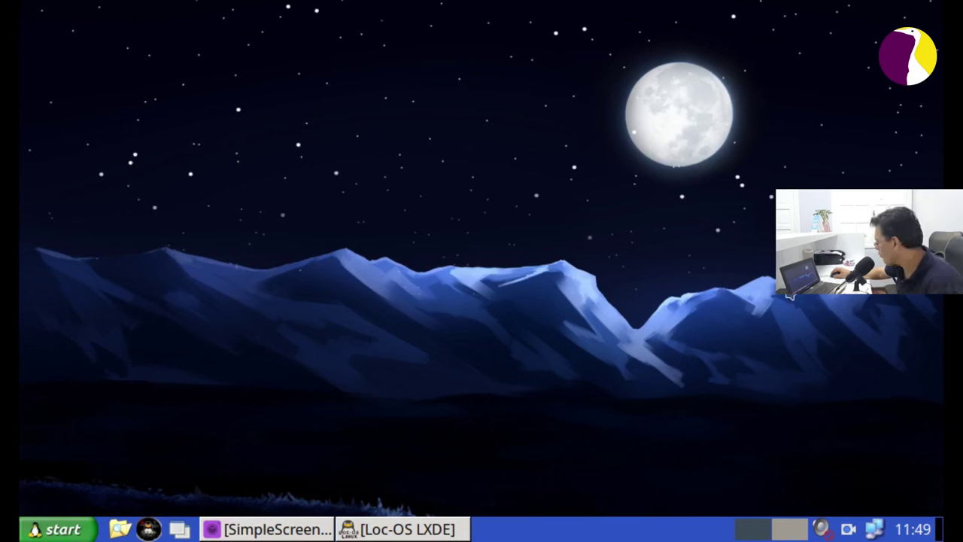
pyautogui.click(57, 529)
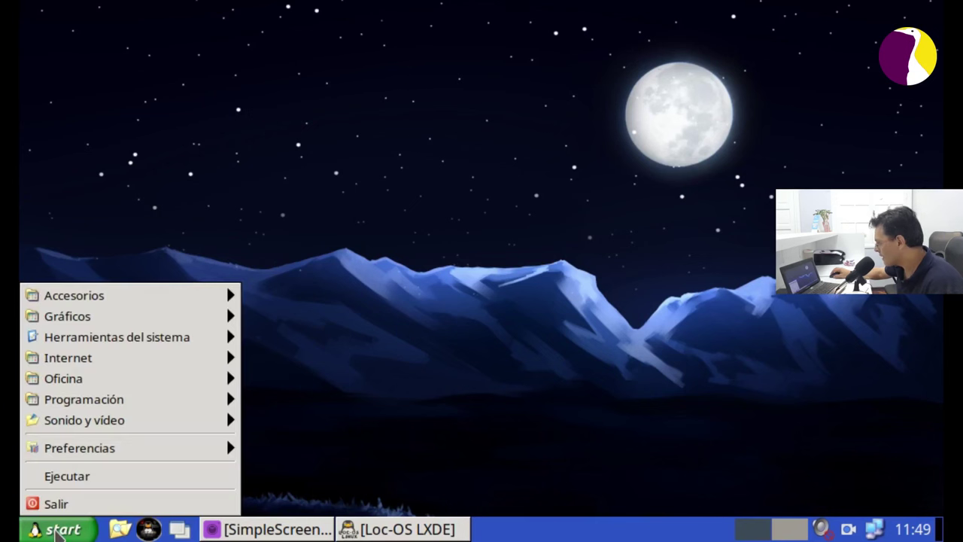
pyautogui.moveTo(168, 322)
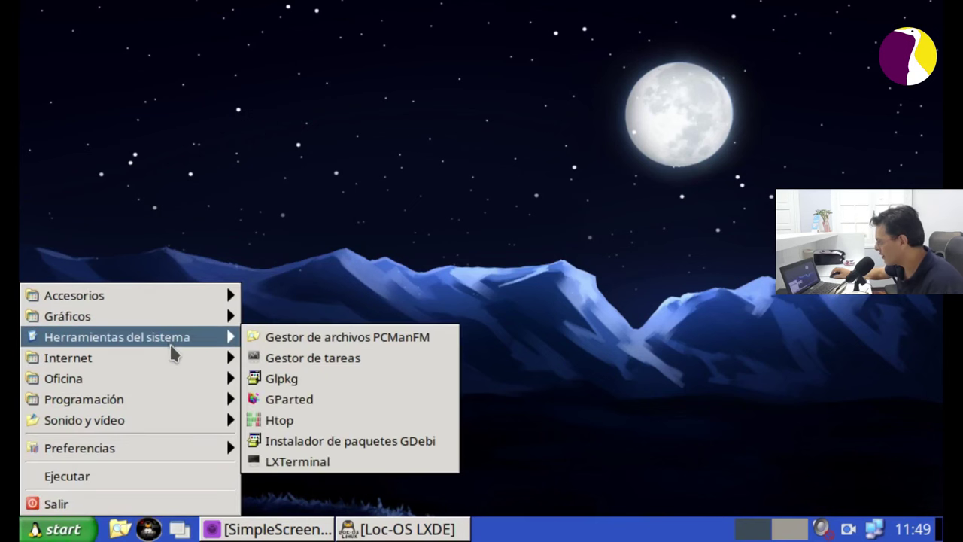
pyautogui.click(651, 450)
# Restore the control center, reveal the Linux-XP desktop with its wallpaper and icons, and return to the themes.
pyautogui.click(404, 529)
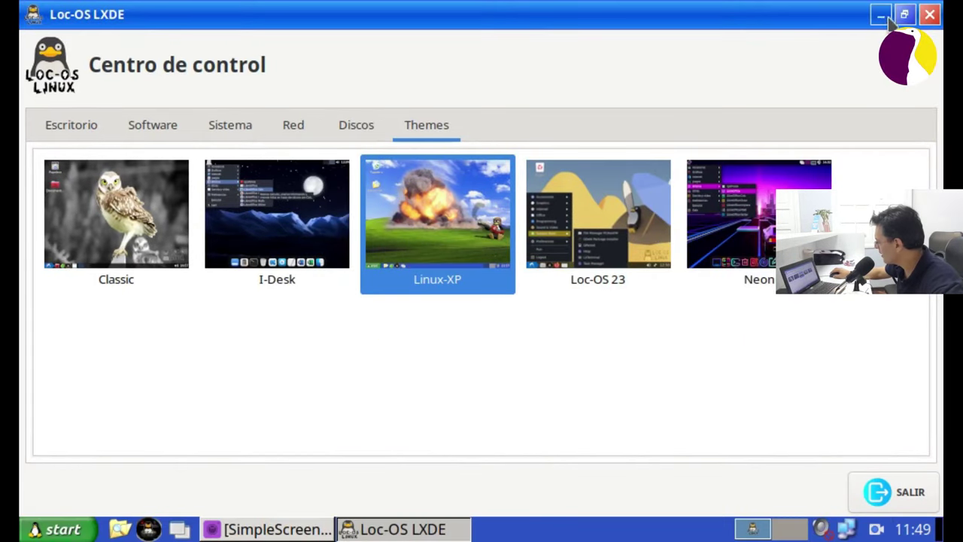
pyautogui.click(399, 531)
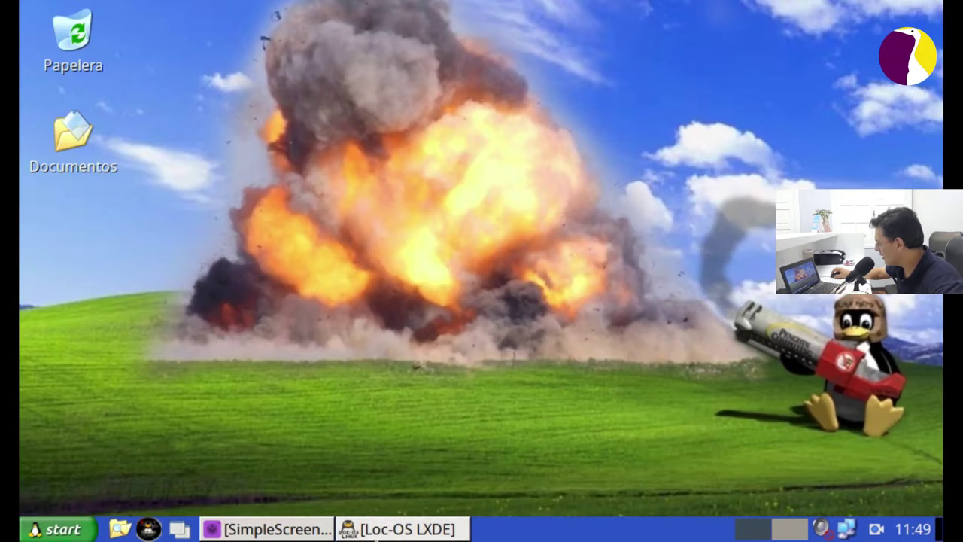
pyautogui.click(399, 530)
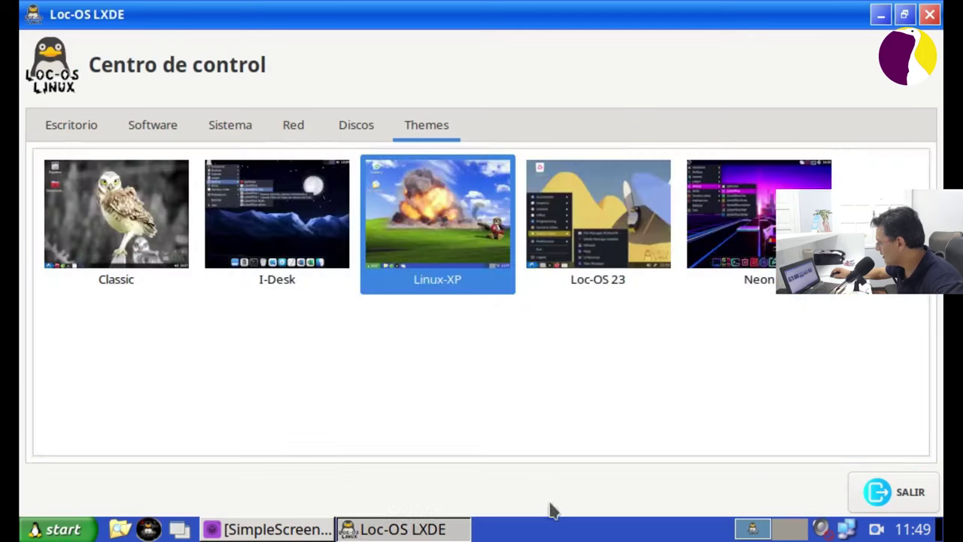
# Apply the Neon theme and browse the Gráficos entries of its application menu.
pyautogui.click(617, 426)
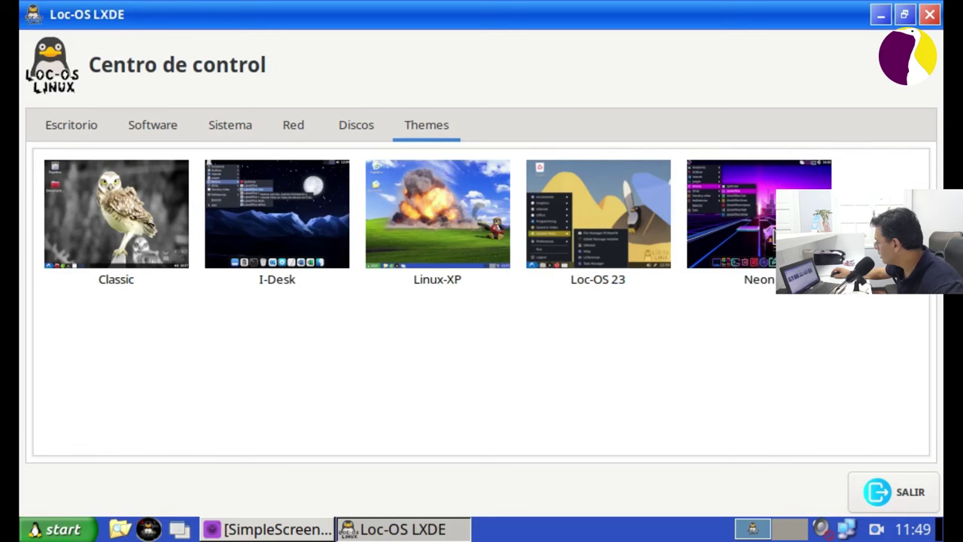
pyautogui.click(730, 218)
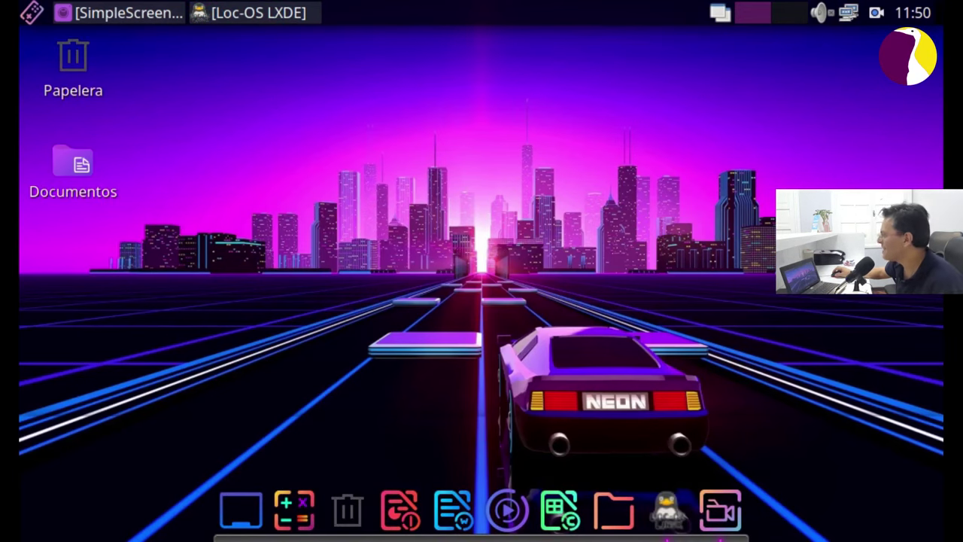
pyautogui.click(31, 12)
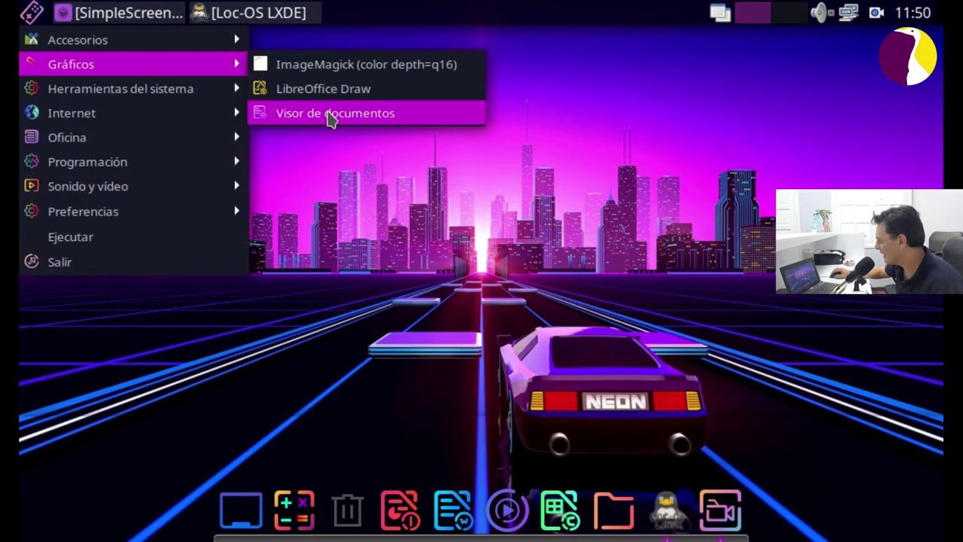
# Browse the Herramientas del sistema entries of the Neon menu, leave the menu, and check the calendar before closing it.
pyautogui.moveTo(209, 103)
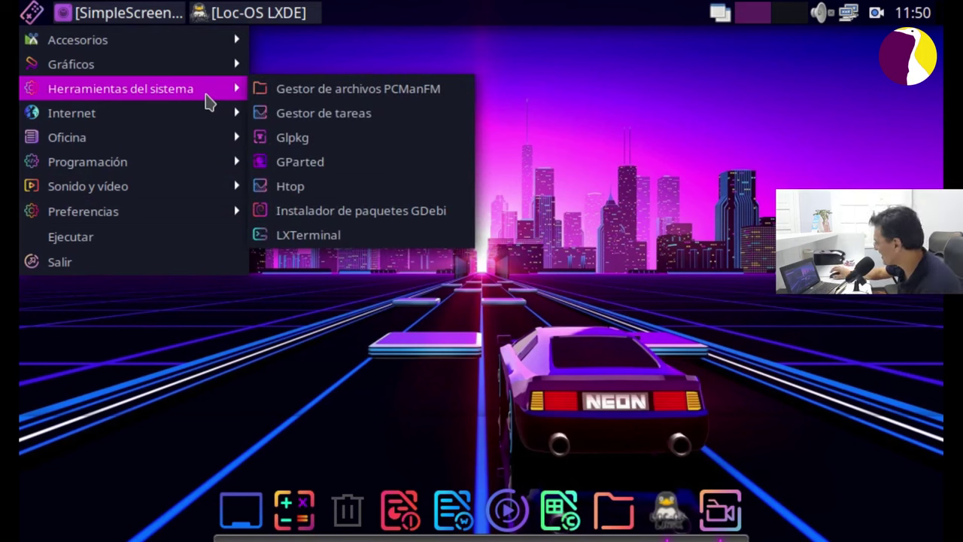
pyautogui.click(75, 15)
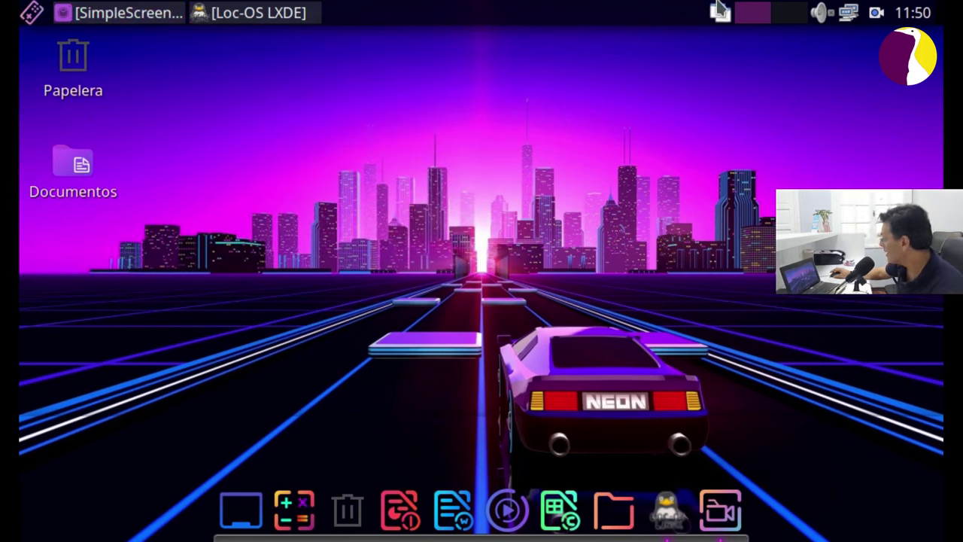
pyautogui.click(911, 14)
pyautogui.click(911, 15)
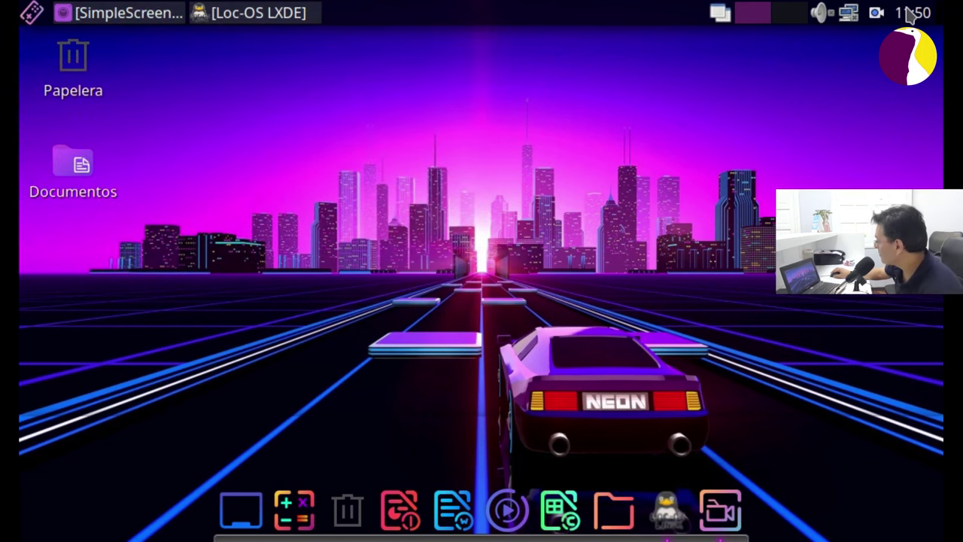
pyautogui.click(908, 16)
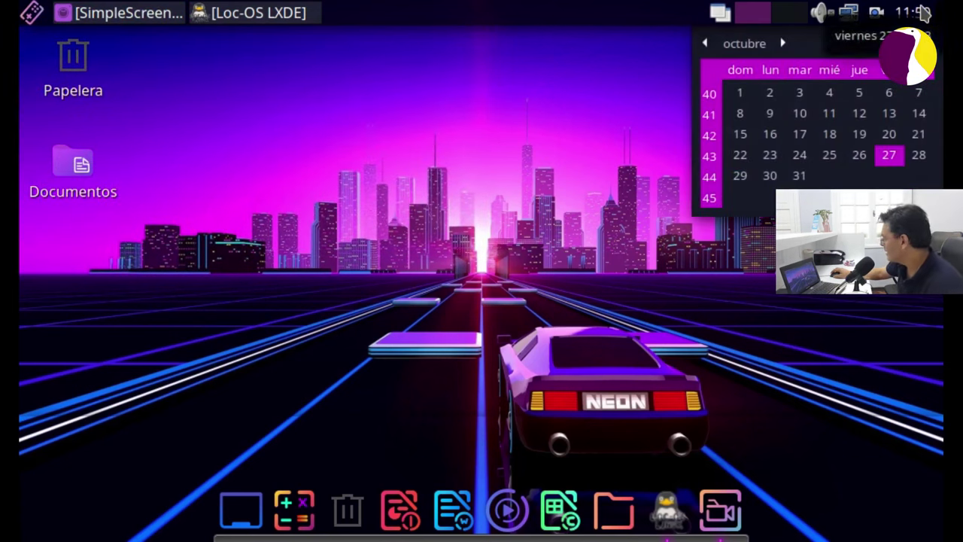
pyautogui.click(922, 14)
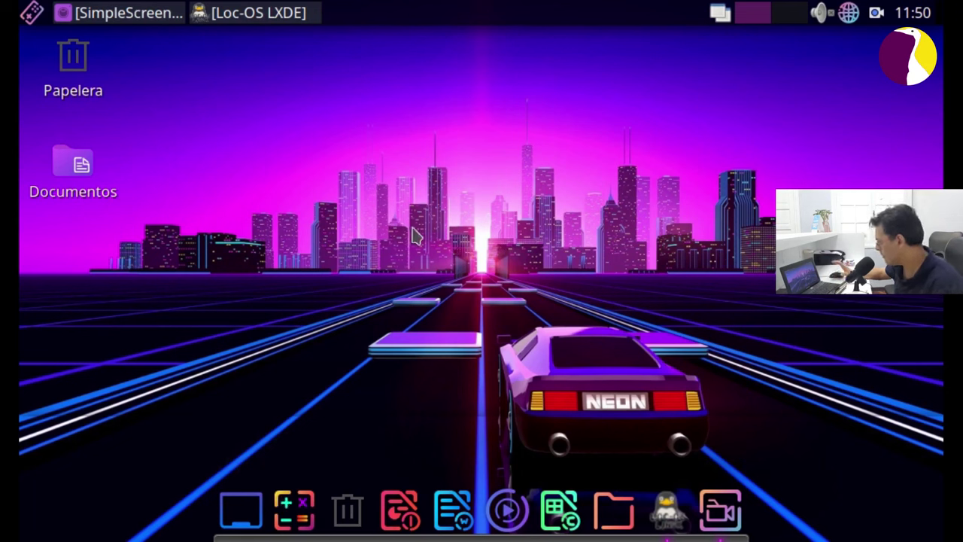
# Open the dock's preferences, reduce its icon size to 31, and close the preferences.
pyautogui.rightClick(448, 532)
pyautogui.click(450, 532)
pyautogui.rightClick(451, 533)
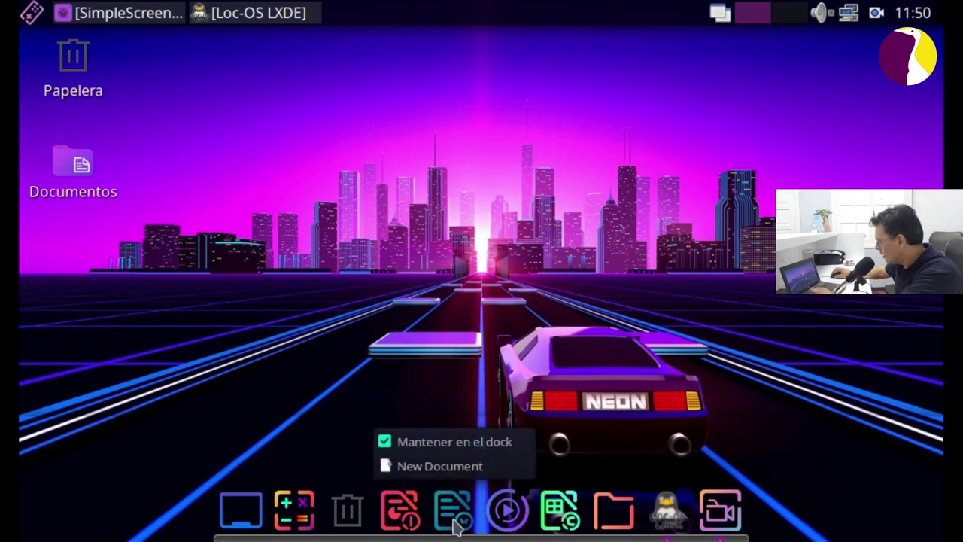
pyautogui.click(409, 536)
pyautogui.rightClick(408, 536)
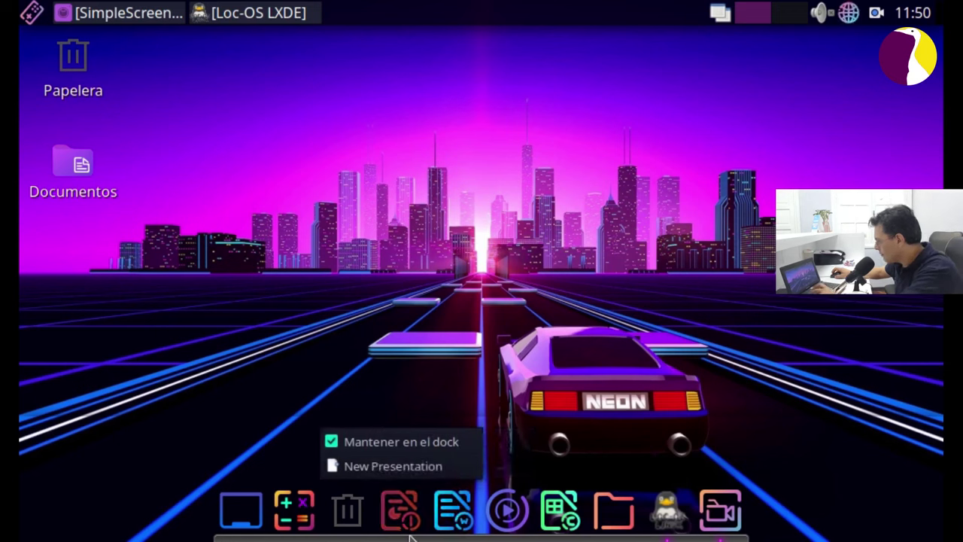
pyautogui.click(411, 536)
pyautogui.rightClick(411, 536)
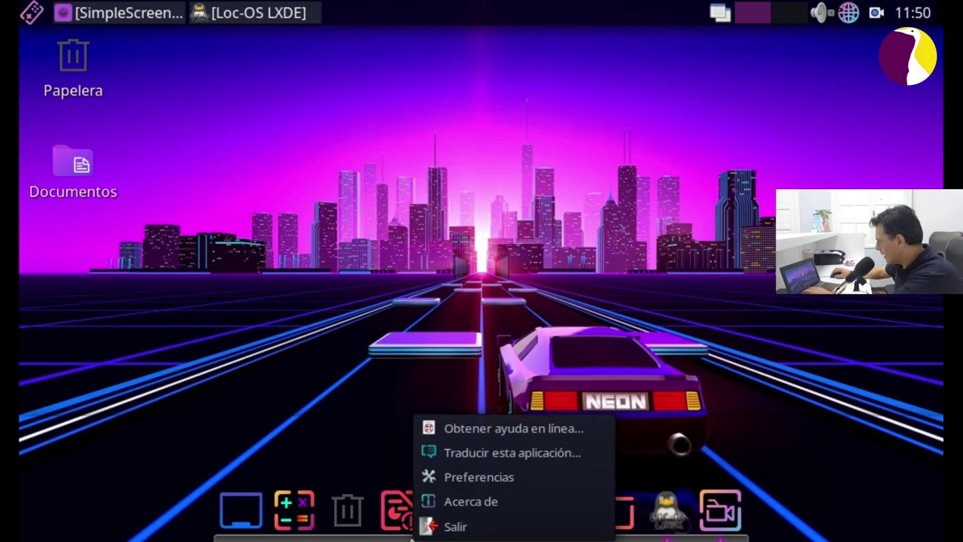
pyautogui.click(484, 477)
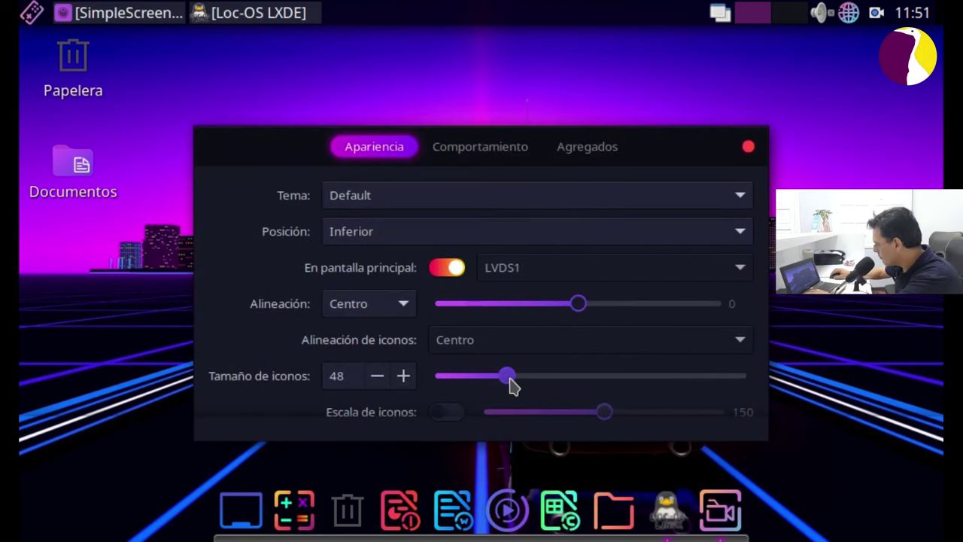
pyautogui.moveTo(510, 385); pyautogui.dragTo(462, 381)
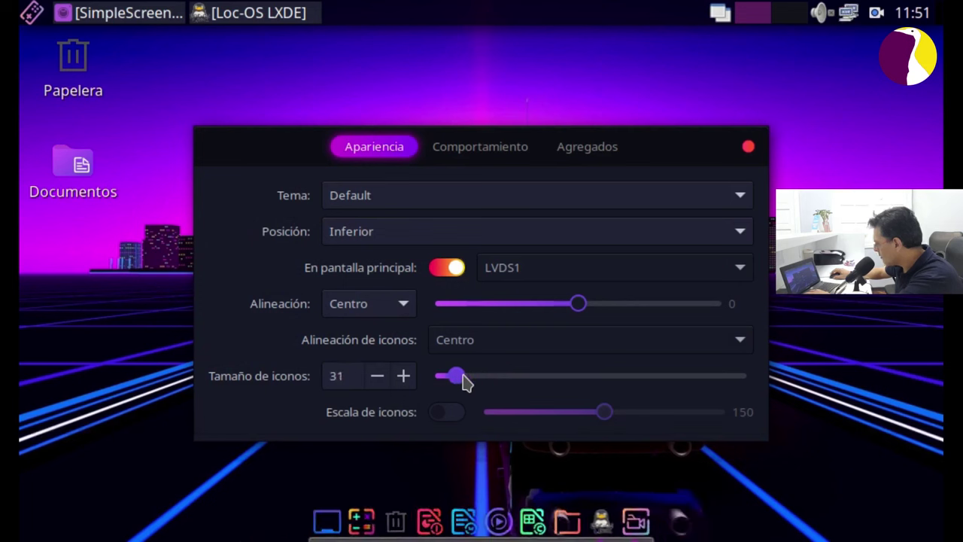
pyautogui.click(749, 148)
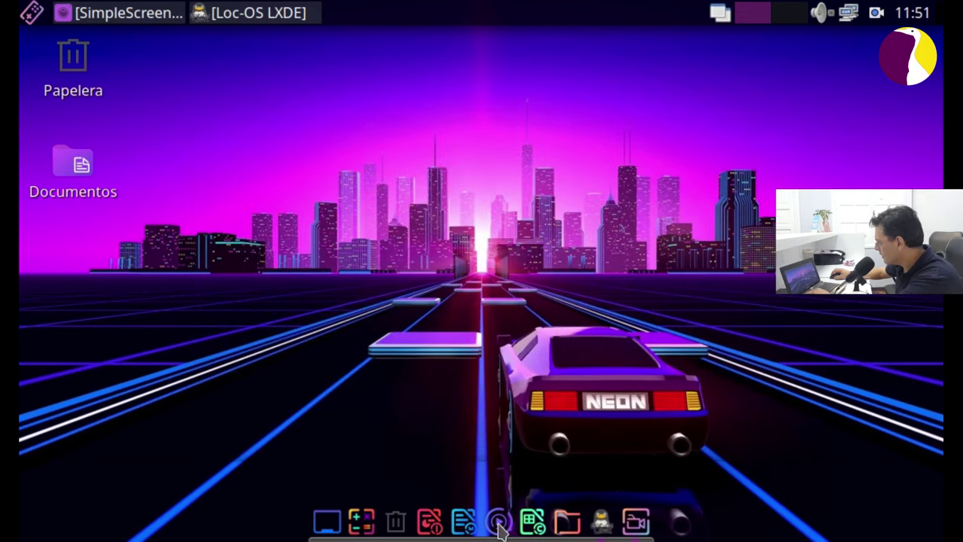
# Restore the Loc-OS control center and exit it, keeping the Neon theme.
pyautogui.click(231, 9)
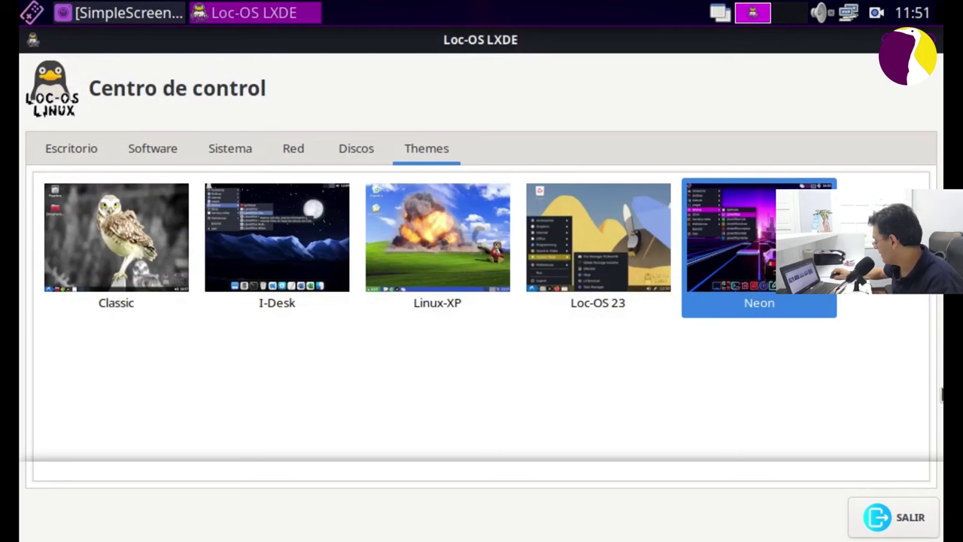
pyautogui.click(912, 517)
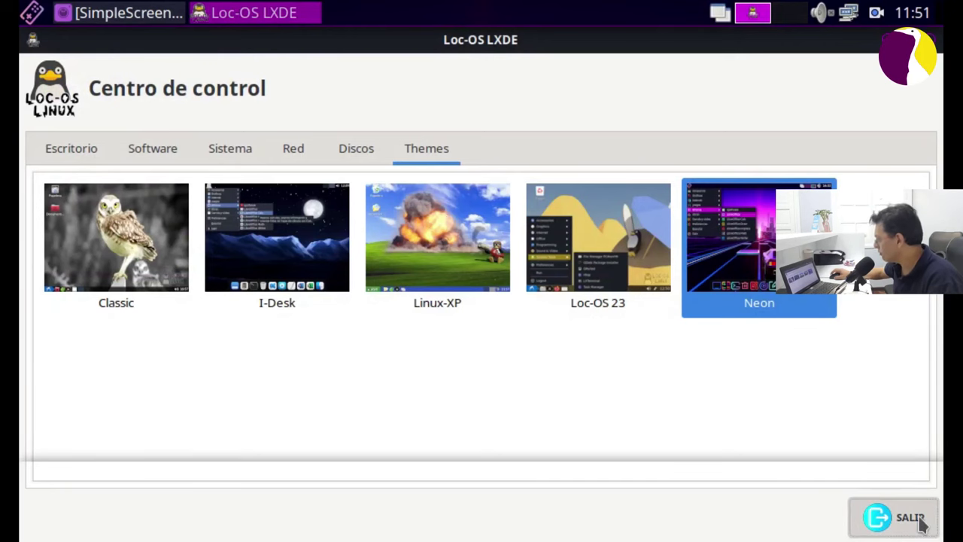